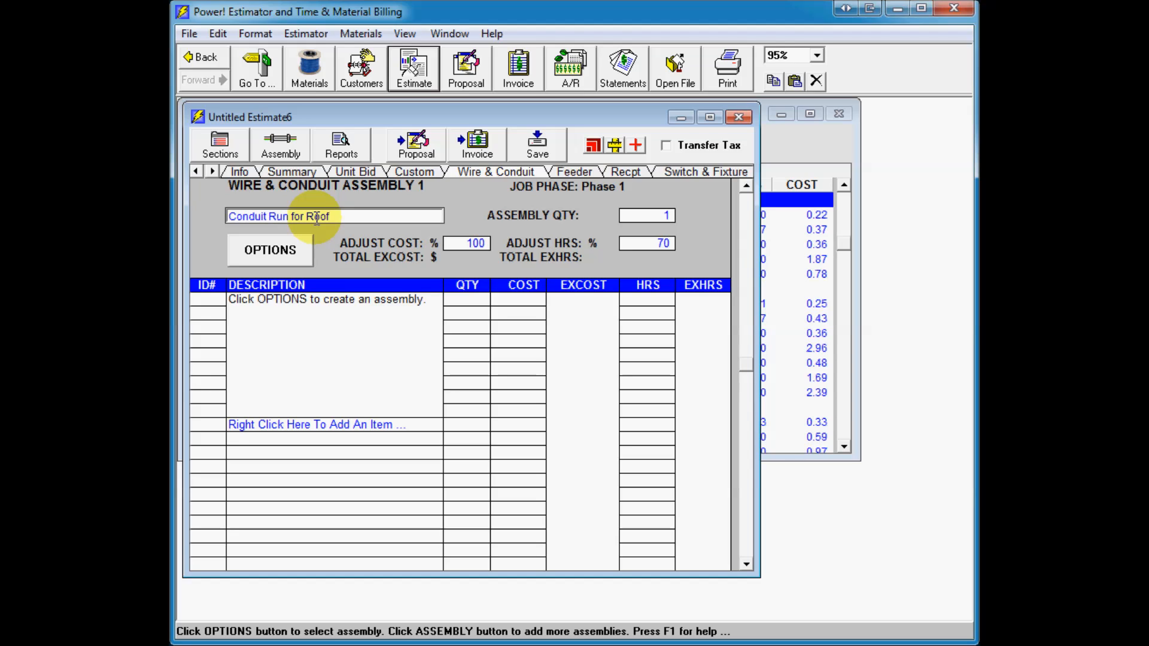
# Step: Confirm the assembly name and set the conduit type to EMT-Screw Fittings in the wire and conduit options
pyautogui.press('Return')
pyautogui.click(256, 256)
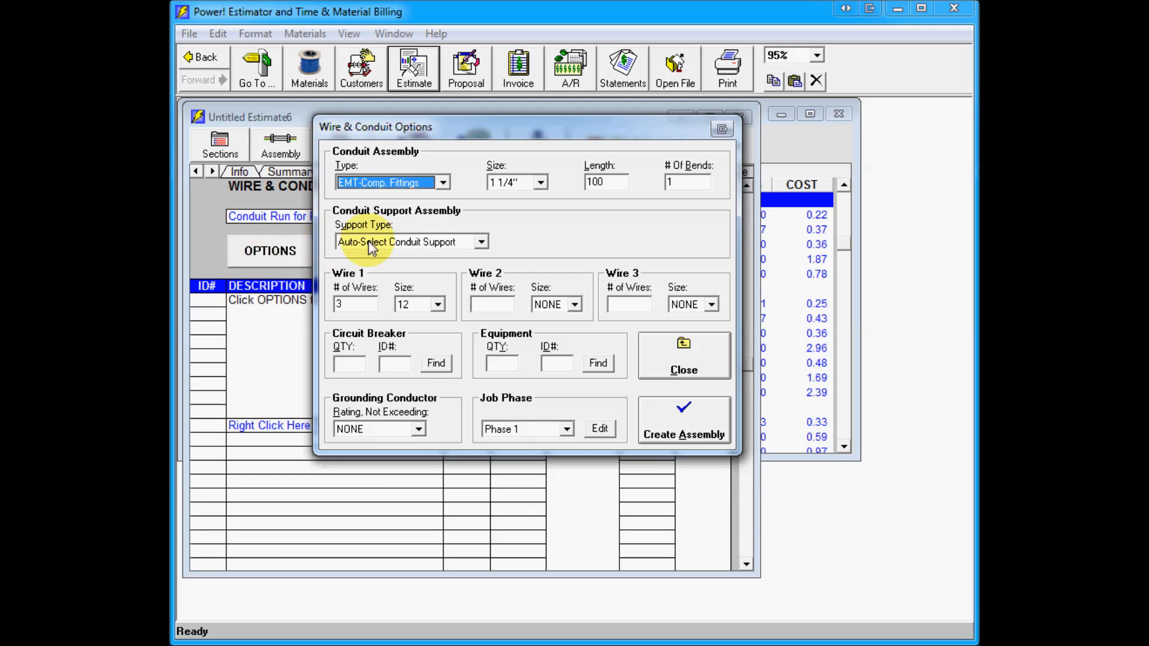
pyautogui.click(443, 185)
pyautogui.click(432, 233)
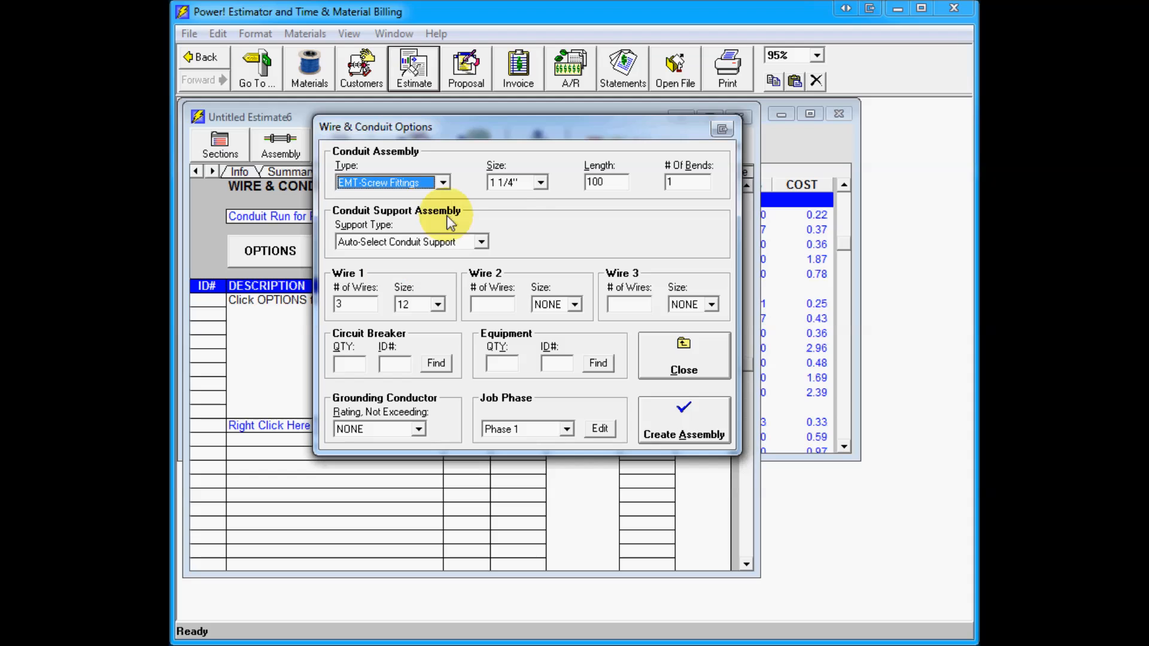
# Step: Set the conduit size to 1" and the length to 500 with 3 bends
pyautogui.click(540, 183)
pyautogui.click(542, 202)
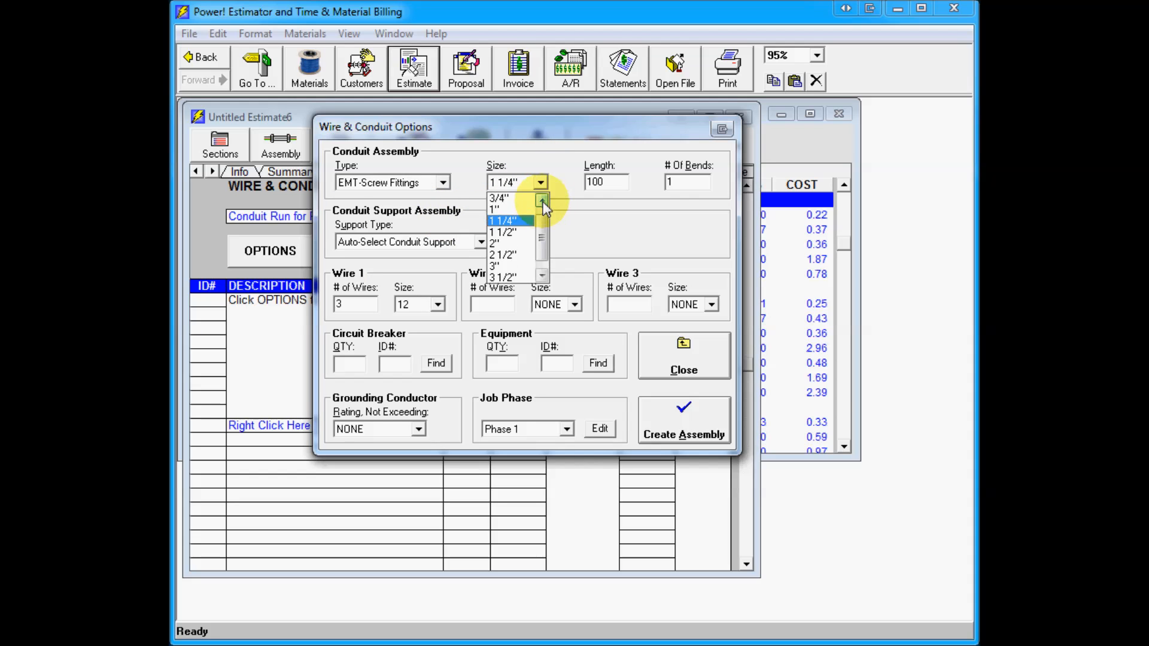
pyautogui.click(528, 209)
pyautogui.doubleClick(600, 182)
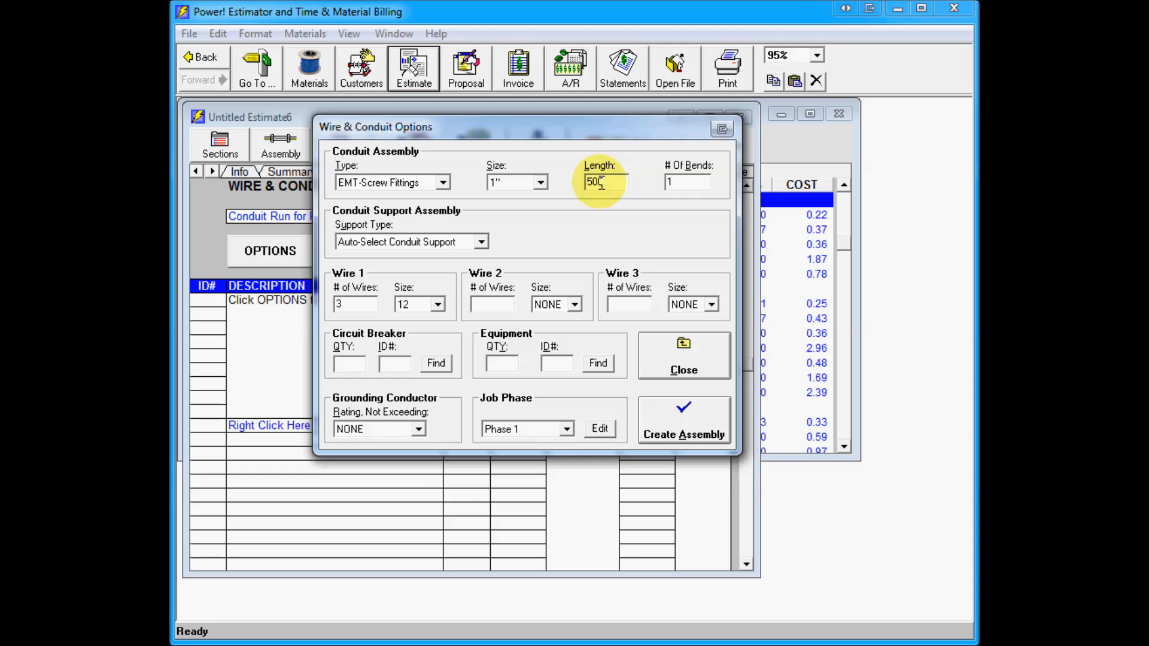
pyautogui.write('500')
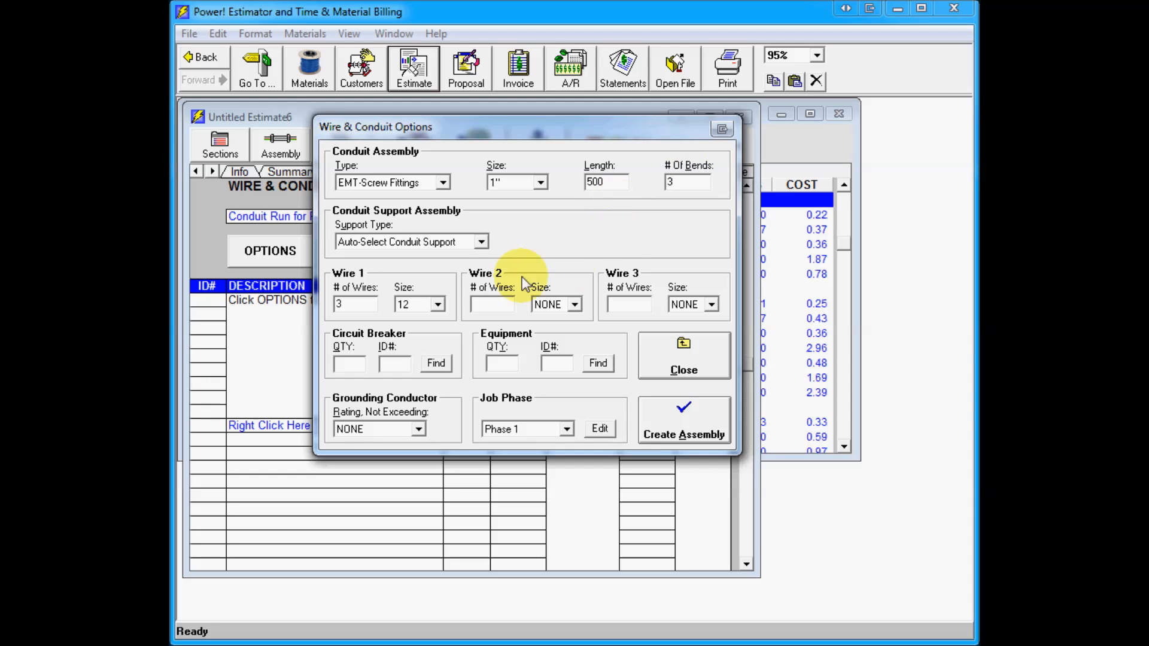
# Step: Set Wire 1's size to 8 and create the assembly
pyautogui.click(438, 305)
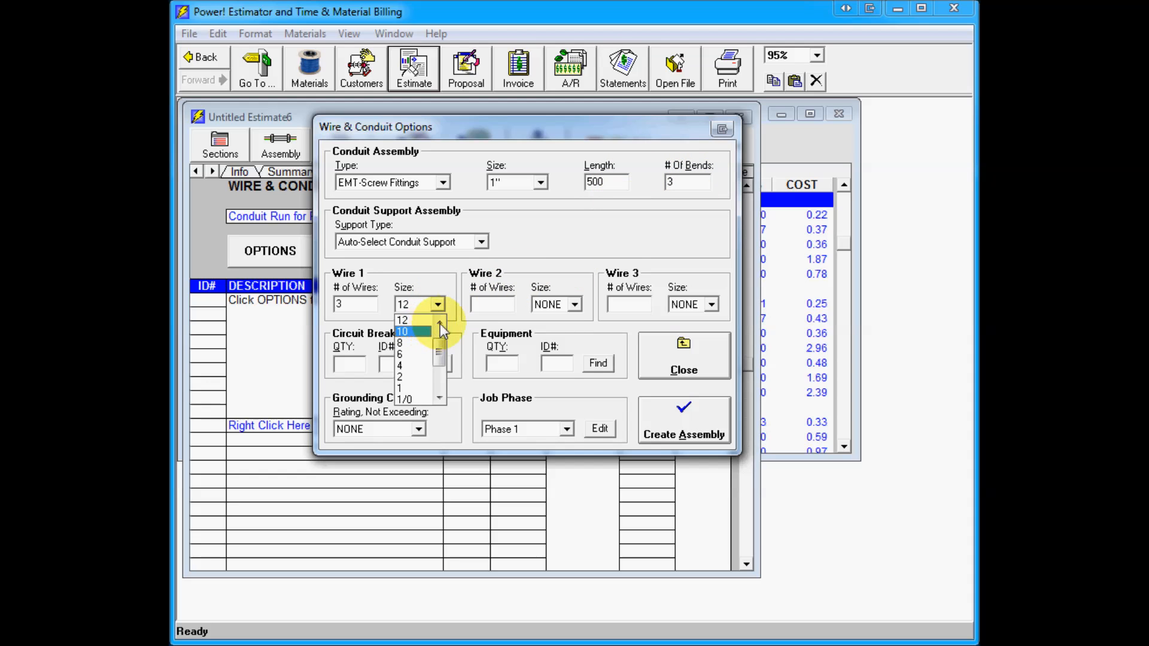
pyautogui.click(439, 322)
pyautogui.click(421, 356)
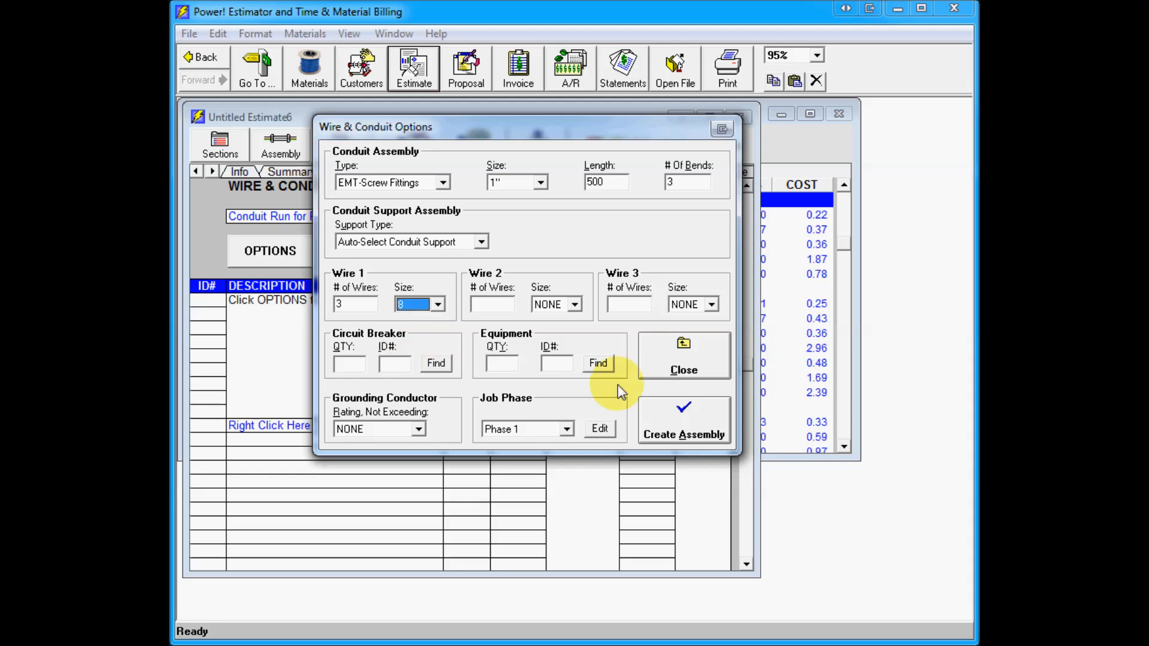
pyautogui.click(694, 421)
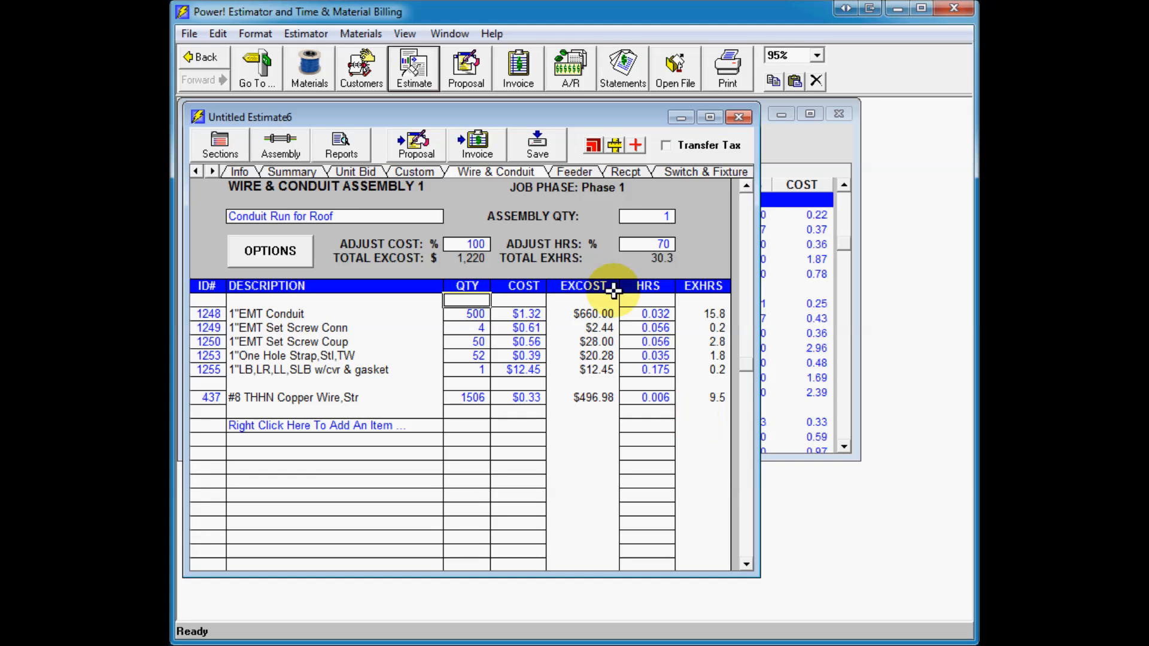
# Step: Open a new job invoice
pyautogui.moveTo(521, 111); pyautogui.dragTo(602, 121)
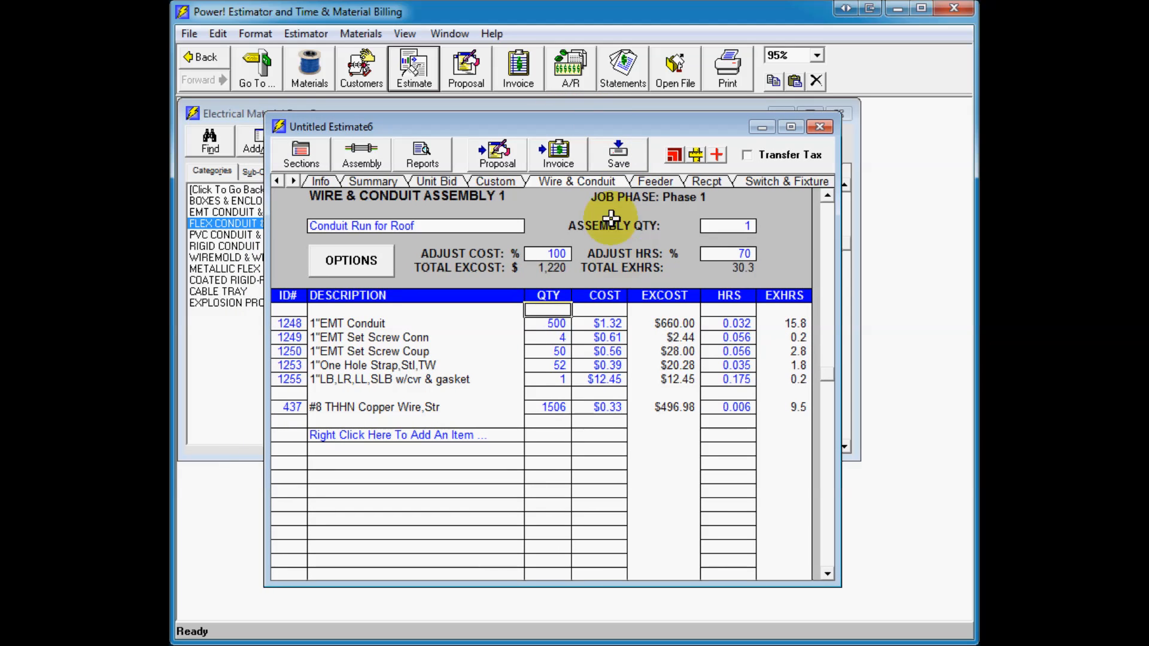
pyautogui.click(518, 69)
pyautogui.click(553, 93)
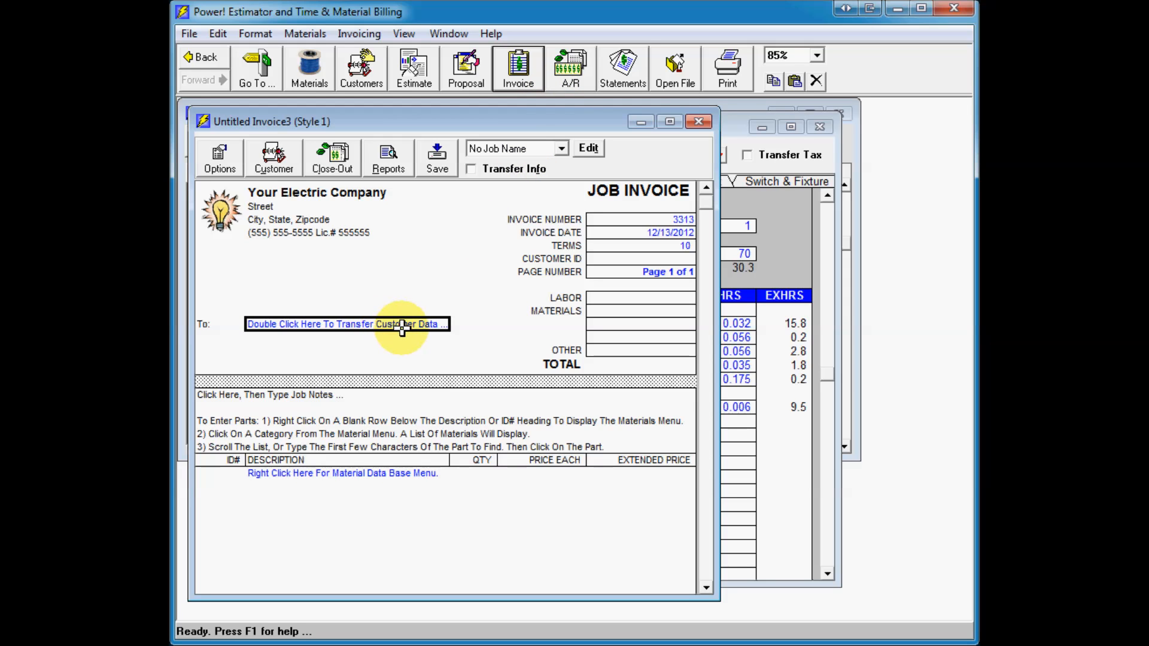
# Step: Transfer the Big Bucks Incorporated customer's data to the invoice and acknowledge the notice
pyautogui.doubleClick(427, 326)
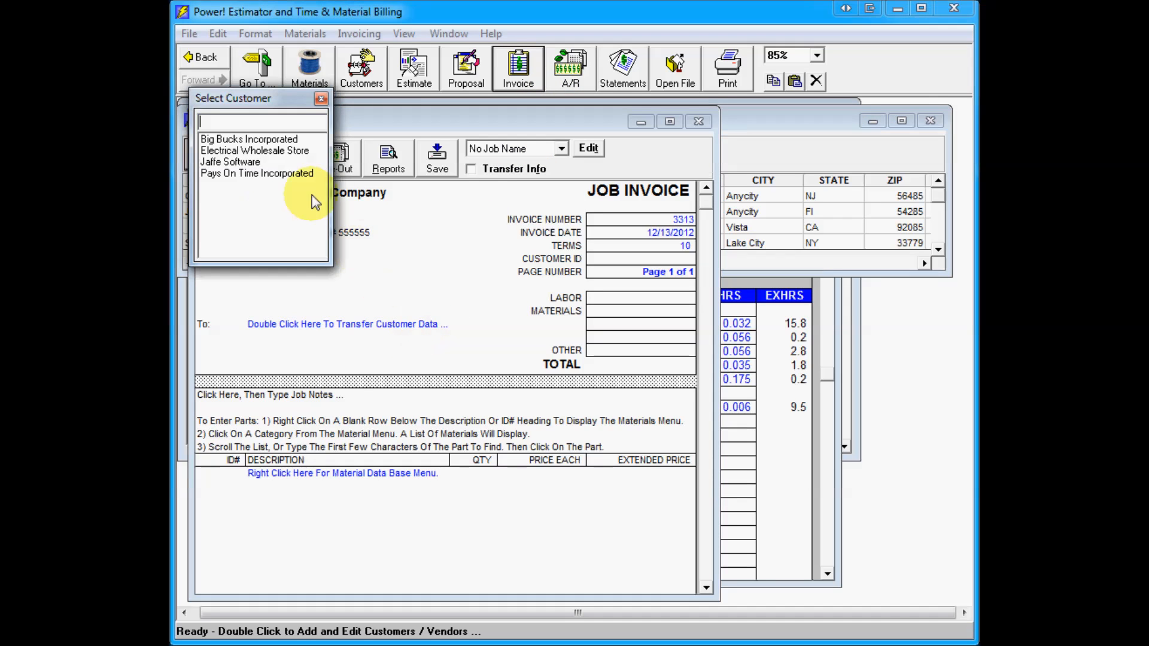
pyautogui.doubleClick(247, 125)
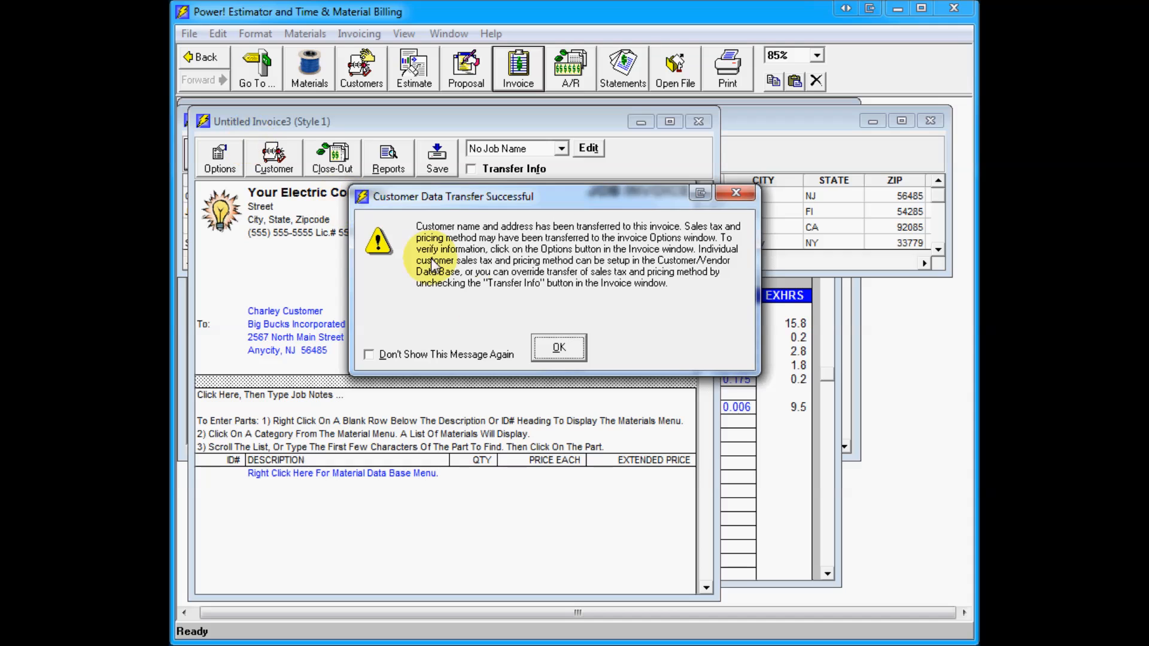
pyautogui.click(556, 348)
# Step: Add the 1/2" Flex Conduit Stl, Flex Conn screw-in, Flex Conn 90 and One Hole HW Strap items from Flex Conduit & Fittings to the invoice
pyautogui.rightClick(377, 476)
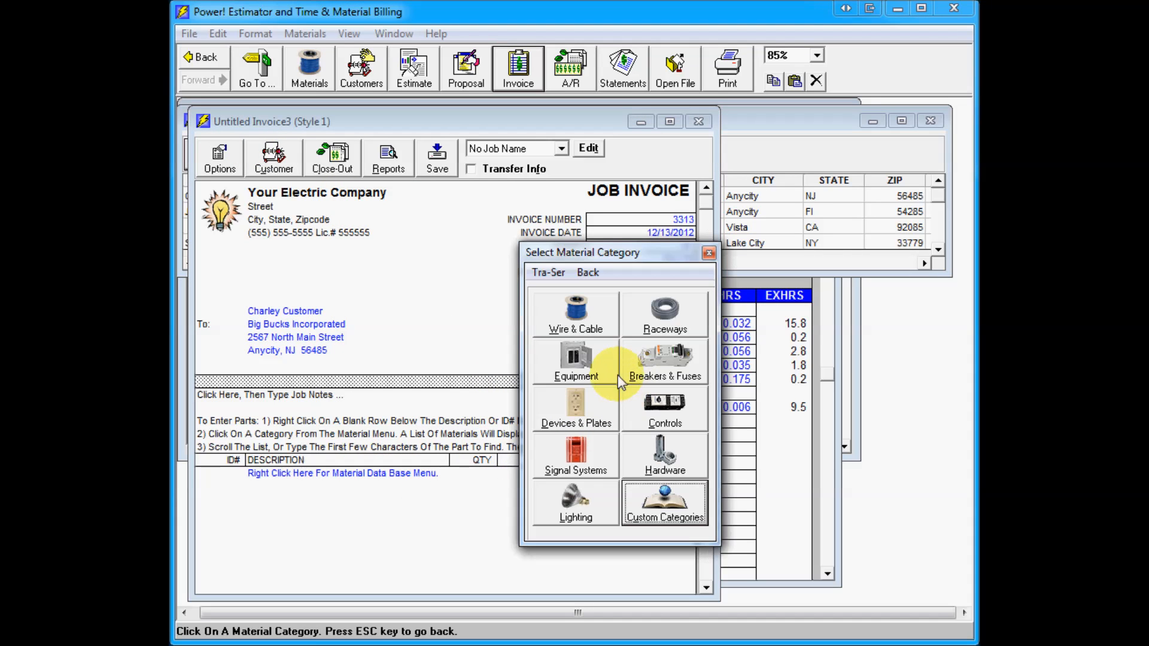
pyautogui.click(645, 316)
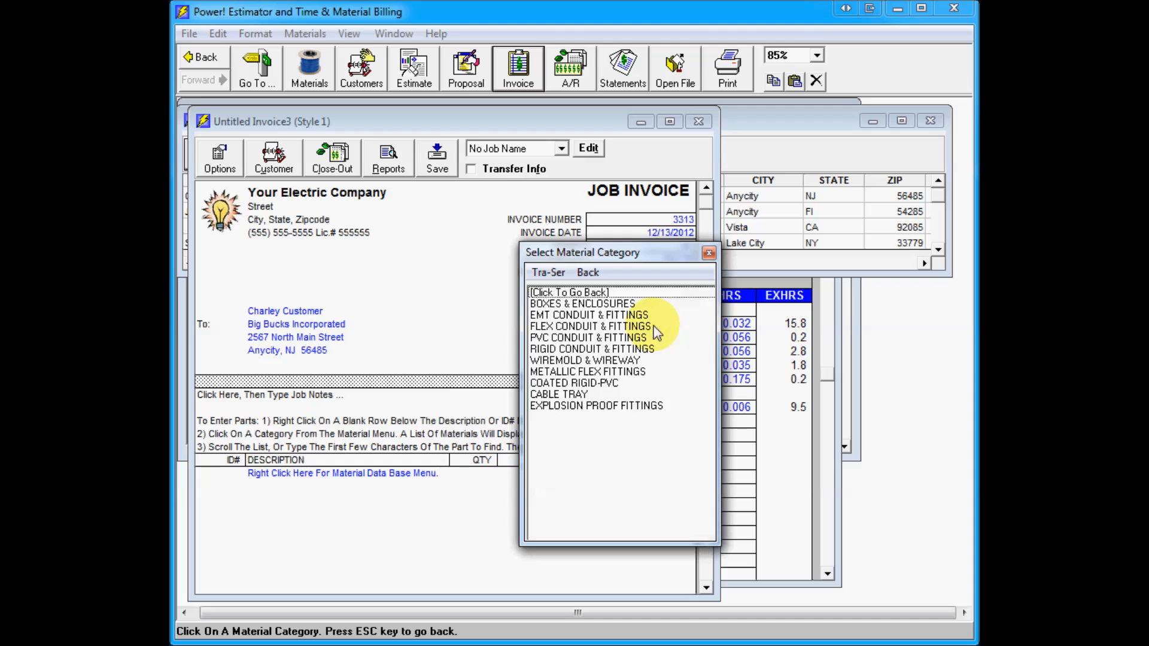
pyautogui.click(595, 326)
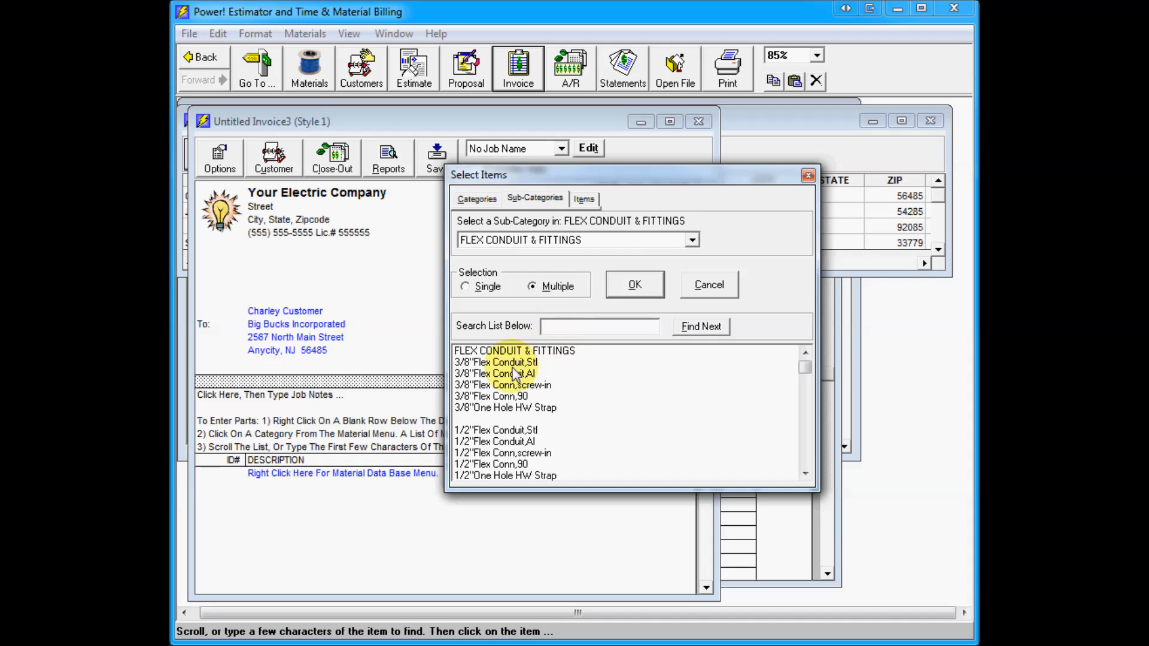
pyautogui.click(488, 430)
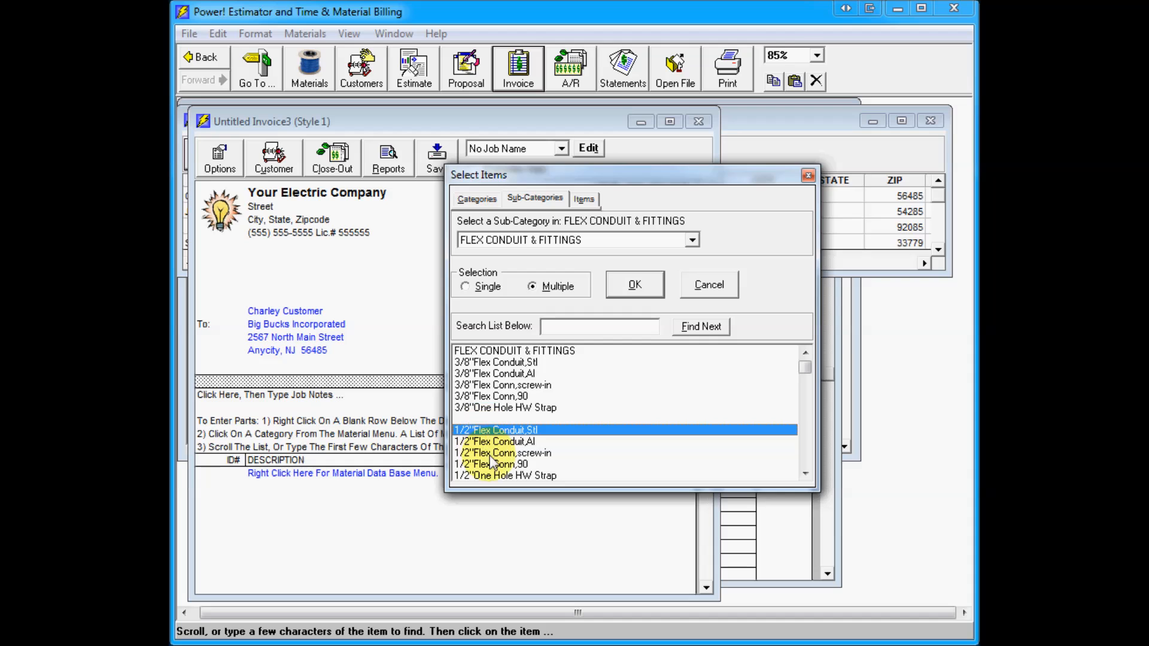
pyautogui.click(493, 453)
pyautogui.click(496, 464)
pyautogui.click(504, 474)
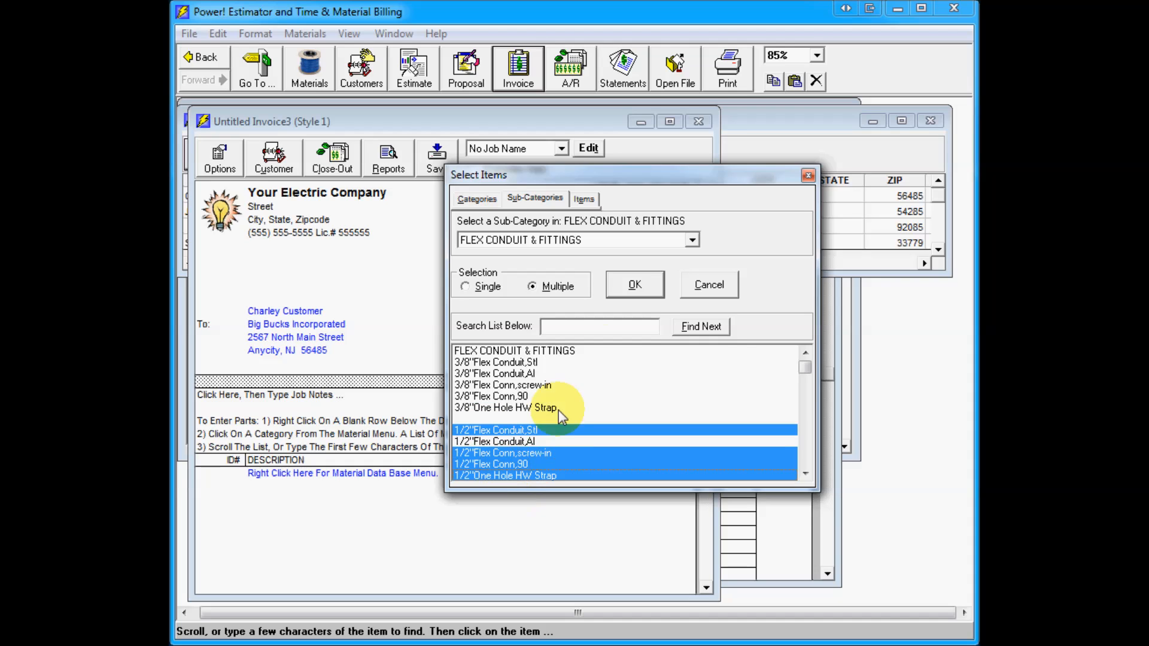
pyautogui.click(632, 285)
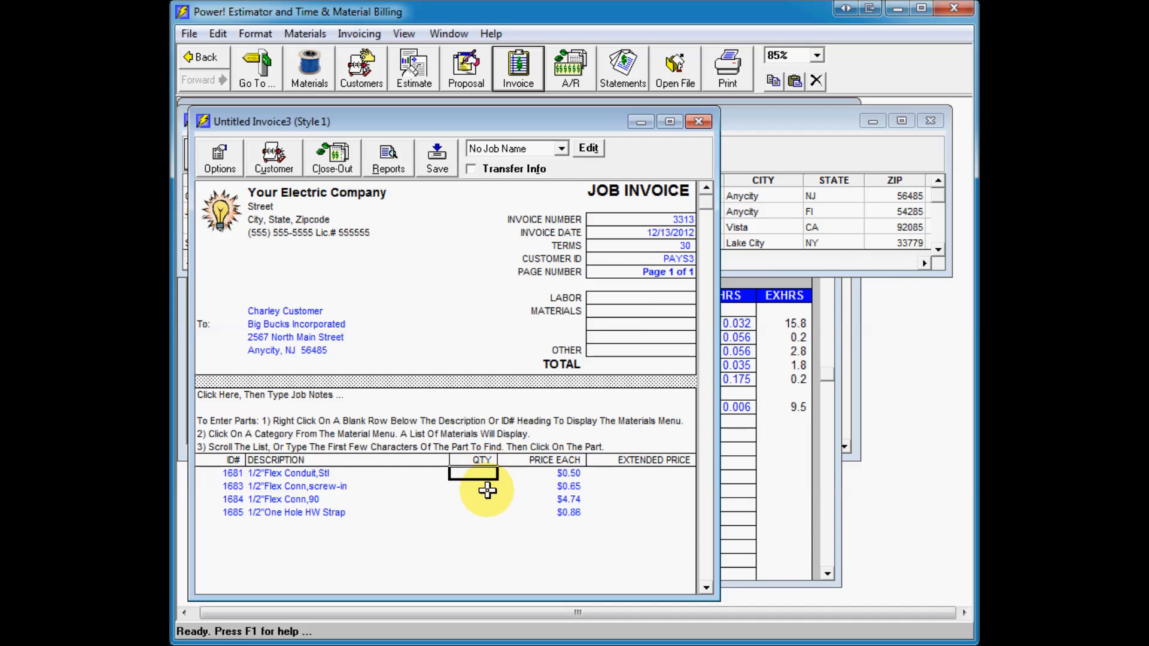
# Step: Close the invoice without saving changes and close the customer / vendor database window
pyautogui.click(698, 121)
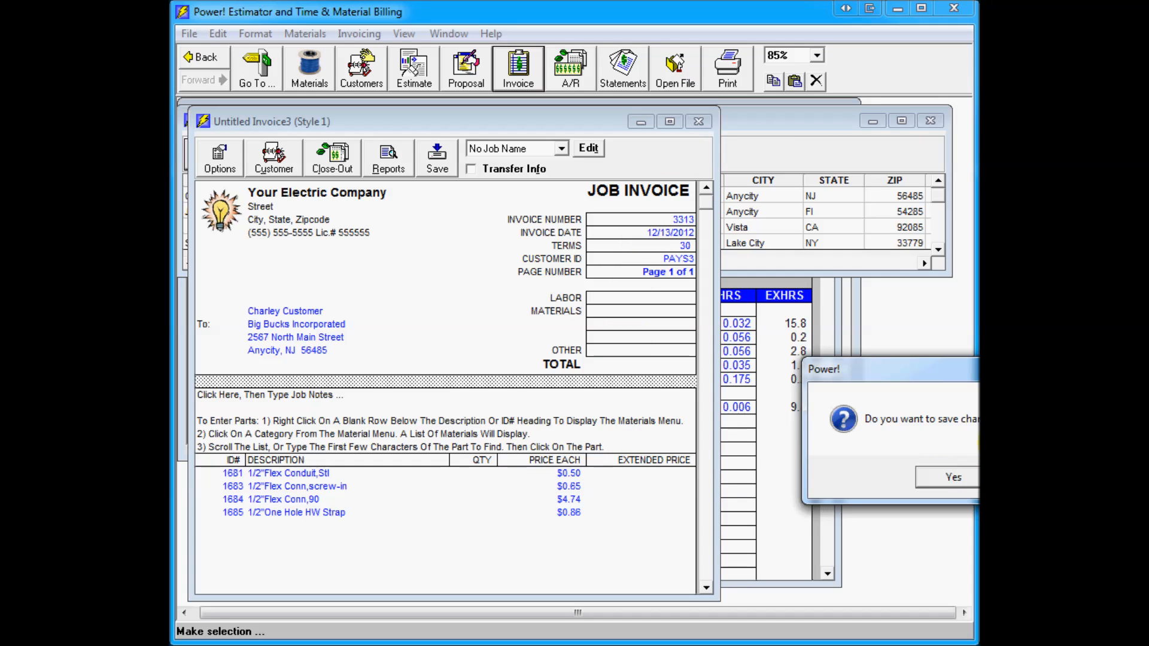
pyautogui.moveTo(972, 369); pyautogui.dragTo(712, 382)
pyautogui.click(788, 504)
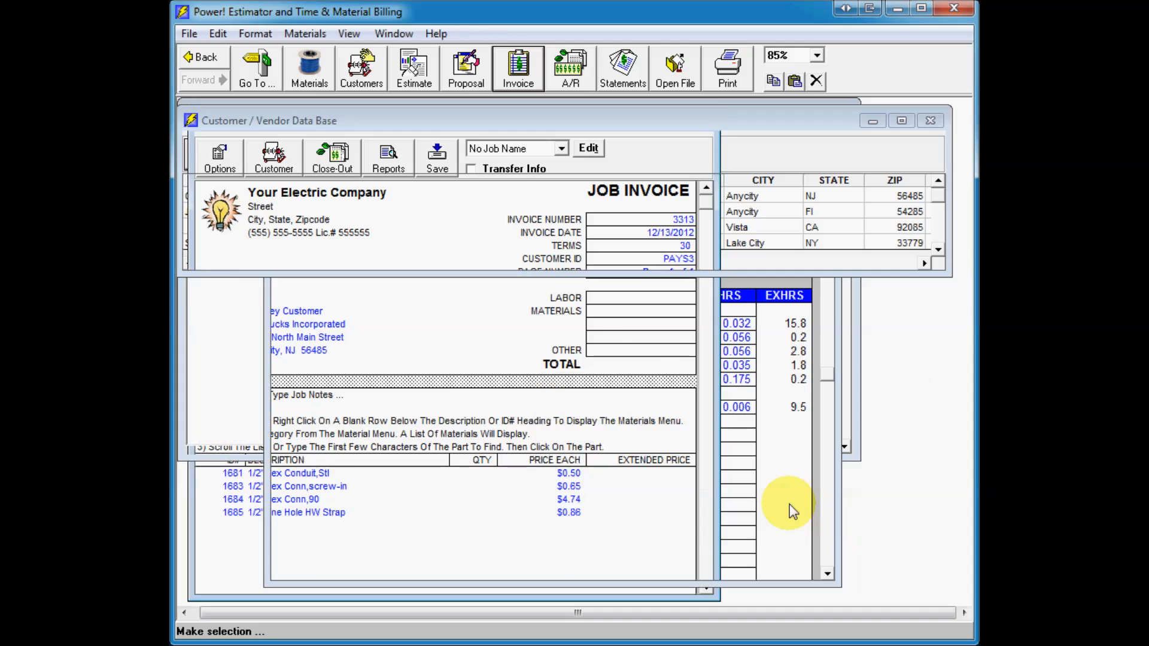
pyautogui.click(928, 121)
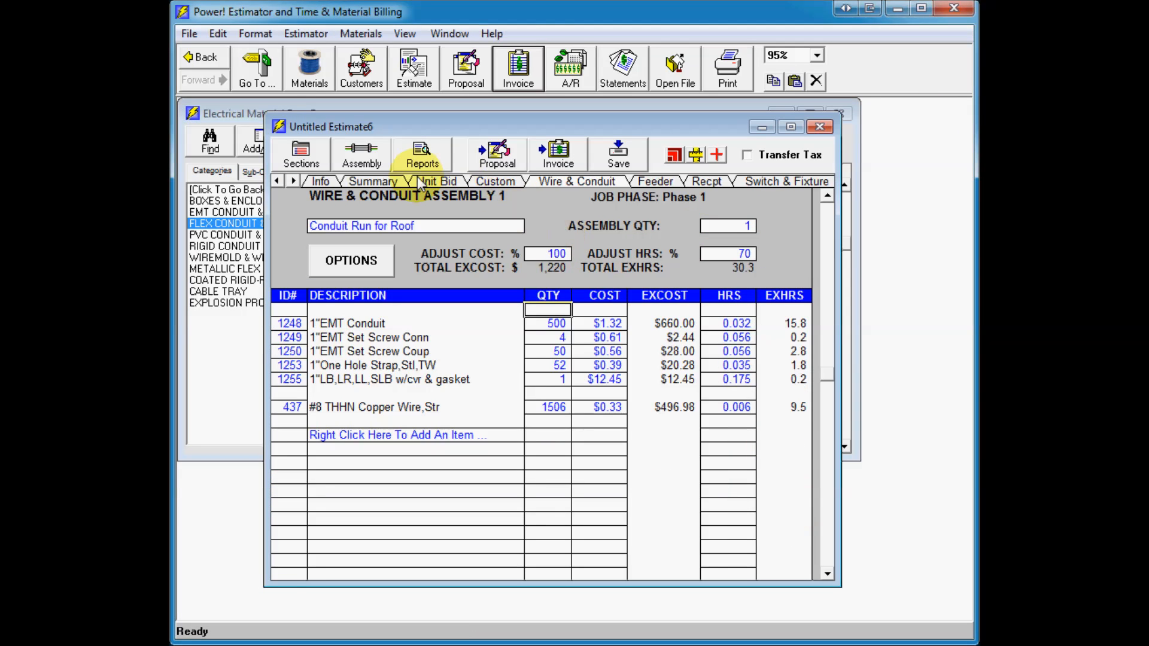
# Step: Open the estimate's bid summary and scroll through it
pyautogui.click(376, 182)
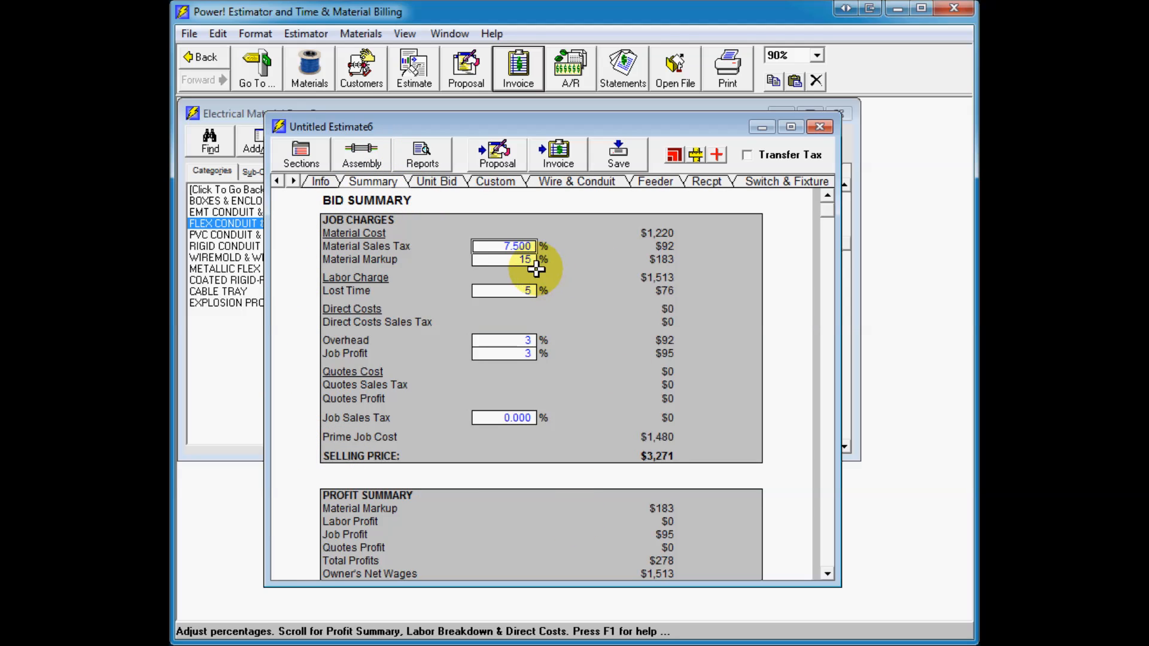
pyautogui.click(827, 574)
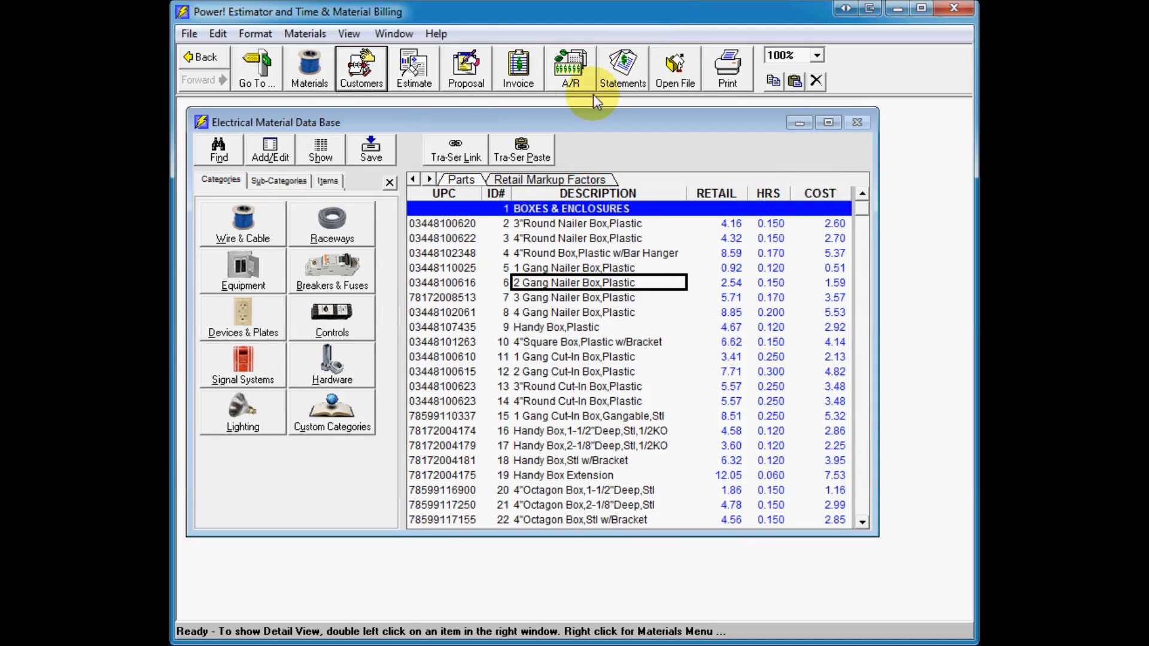
pyautogui.click(188, 35)
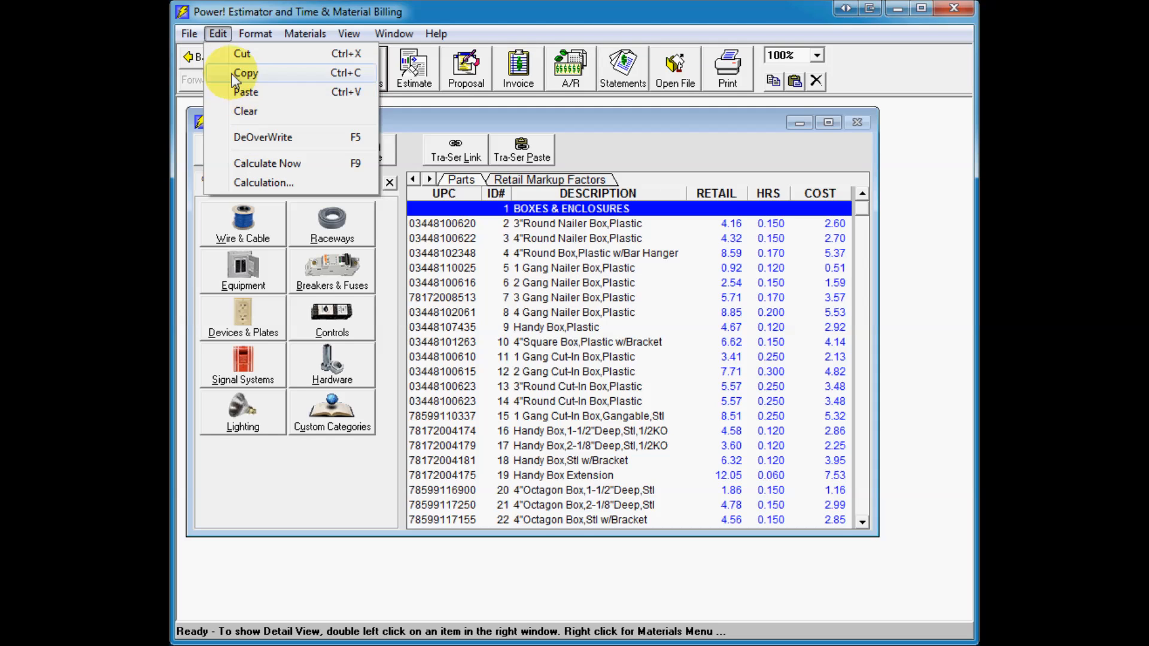
pyautogui.moveTo(300, 36)
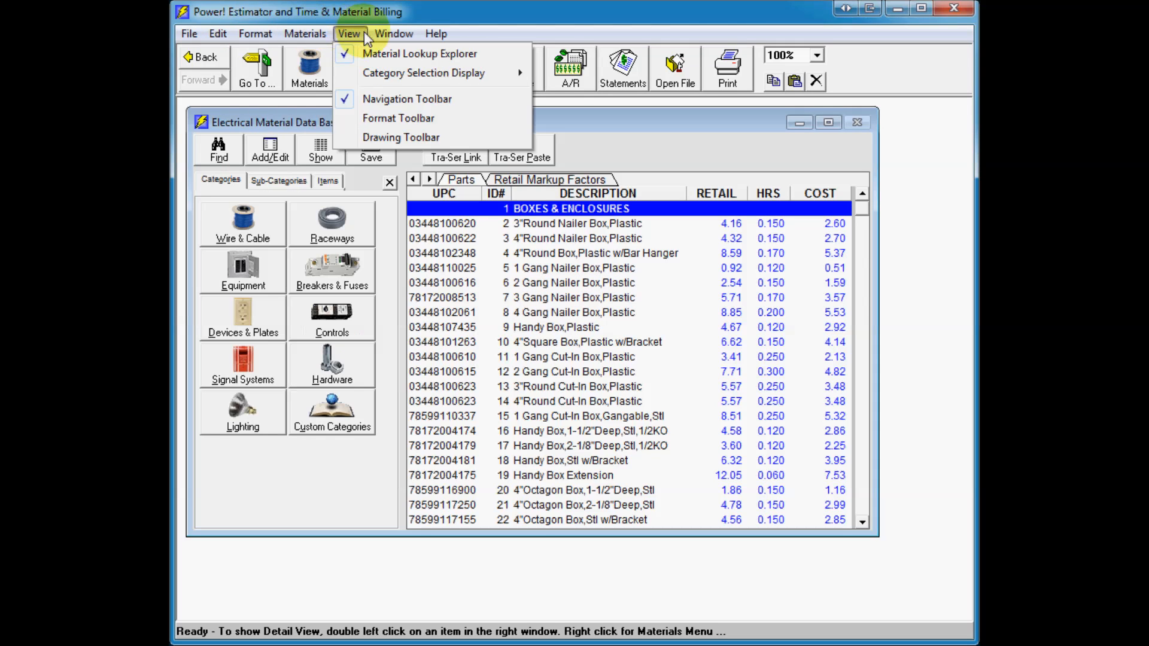
pyautogui.moveTo(431, 35)
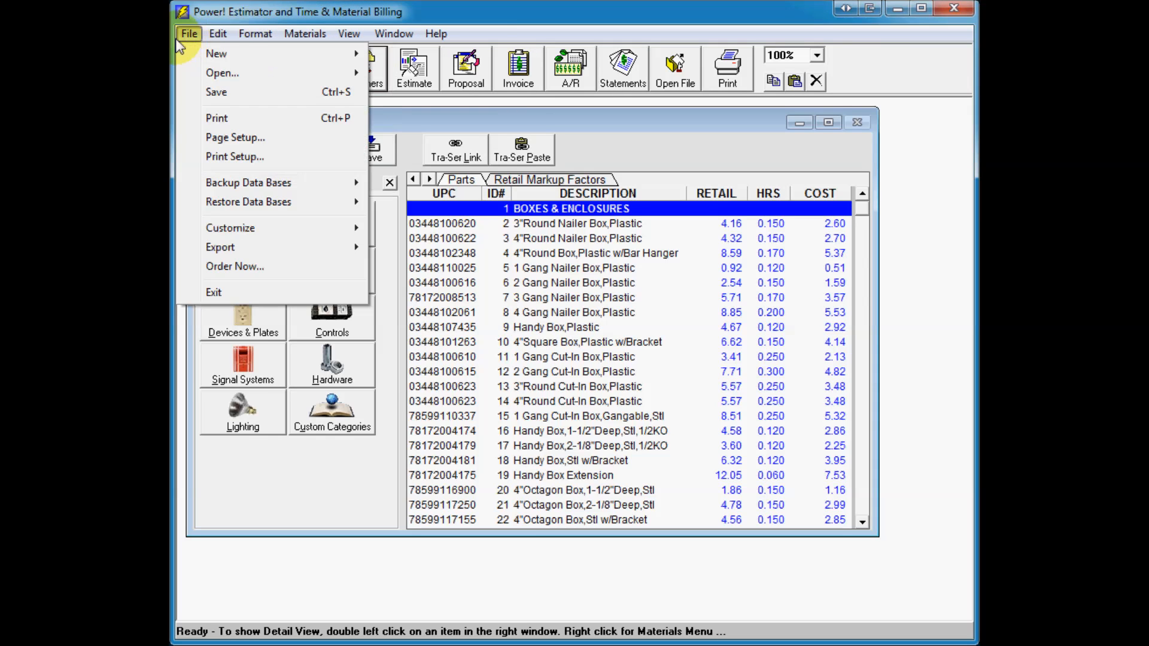
pyautogui.moveTo(217, 34)
pyautogui.click(283, 12)
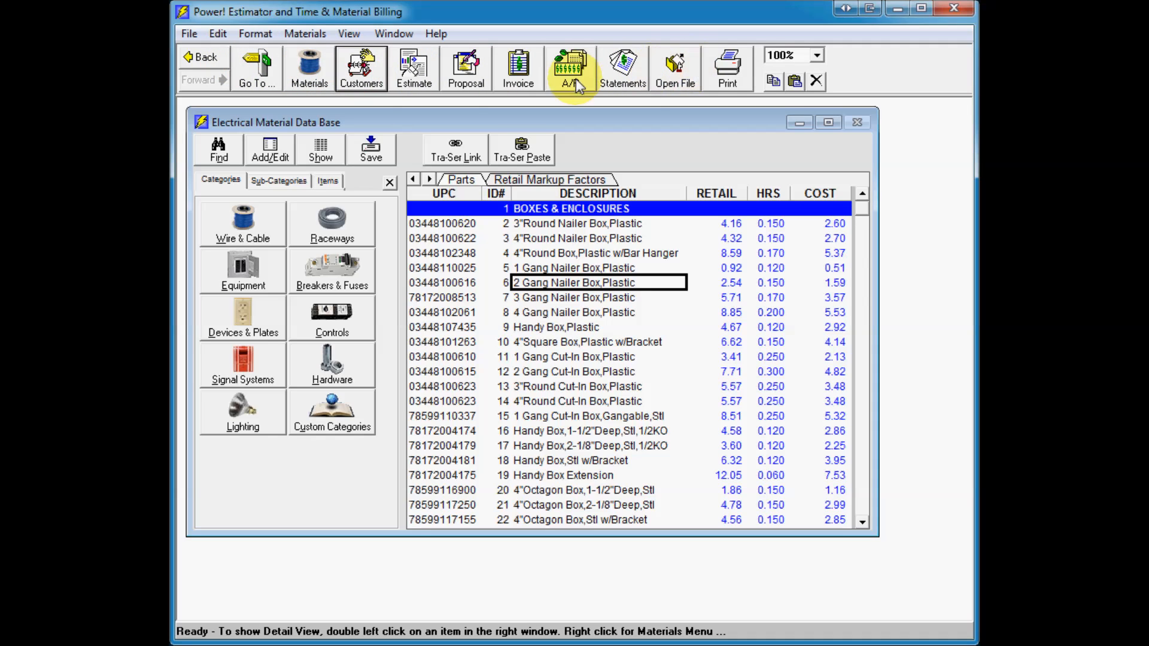
pyautogui.click(268, 79)
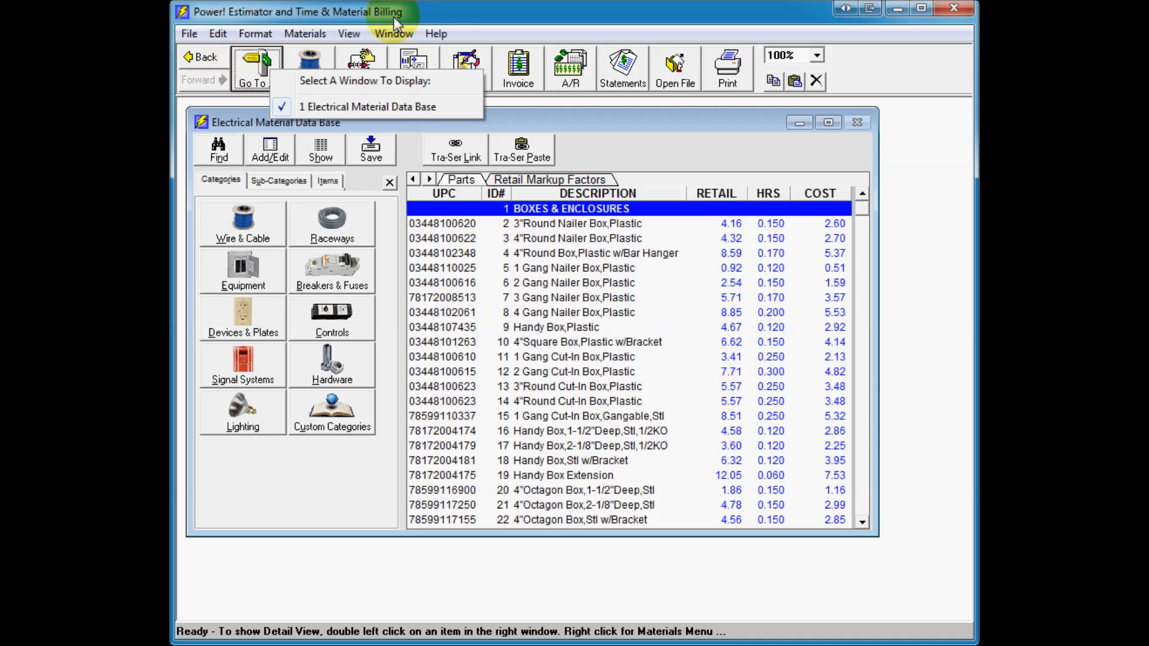
pyautogui.click(442, 20)
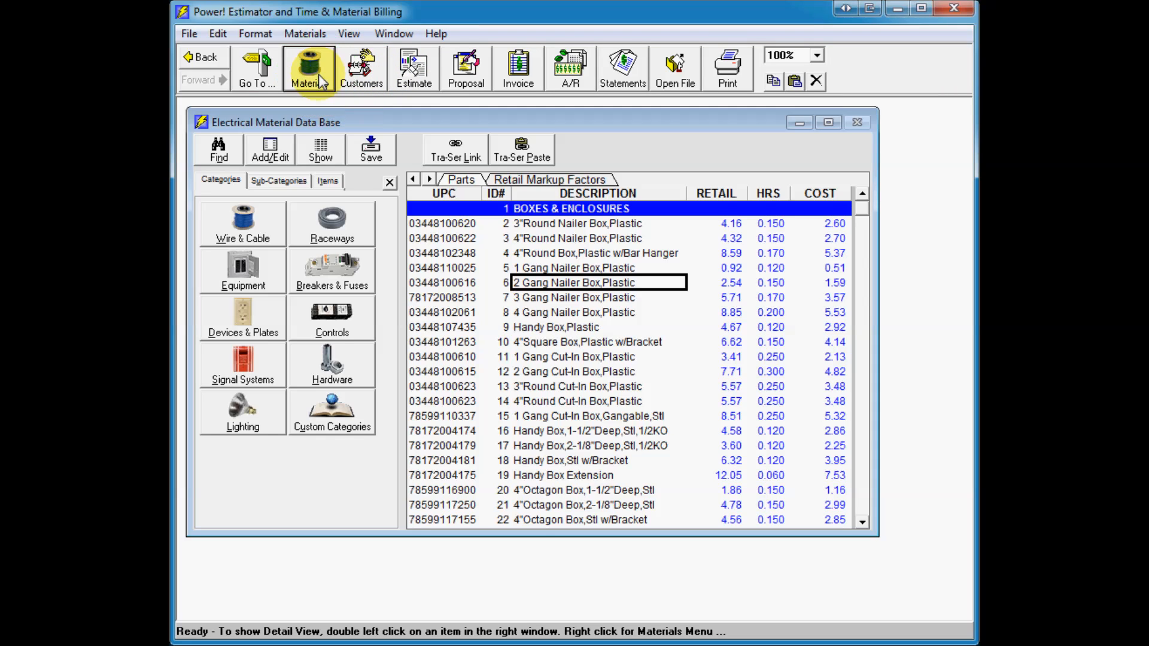
# Step: Open the Jaffe Software customer record in detail view and review its custom fields
pyautogui.click(366, 77)
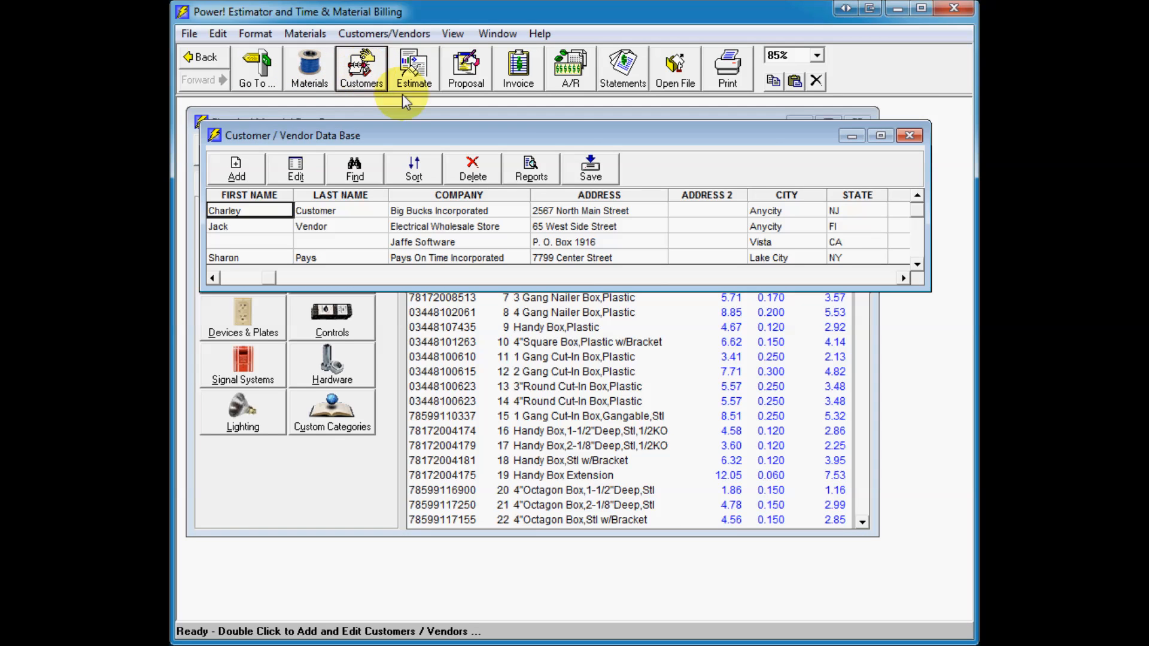
pyautogui.doubleClick(573, 242)
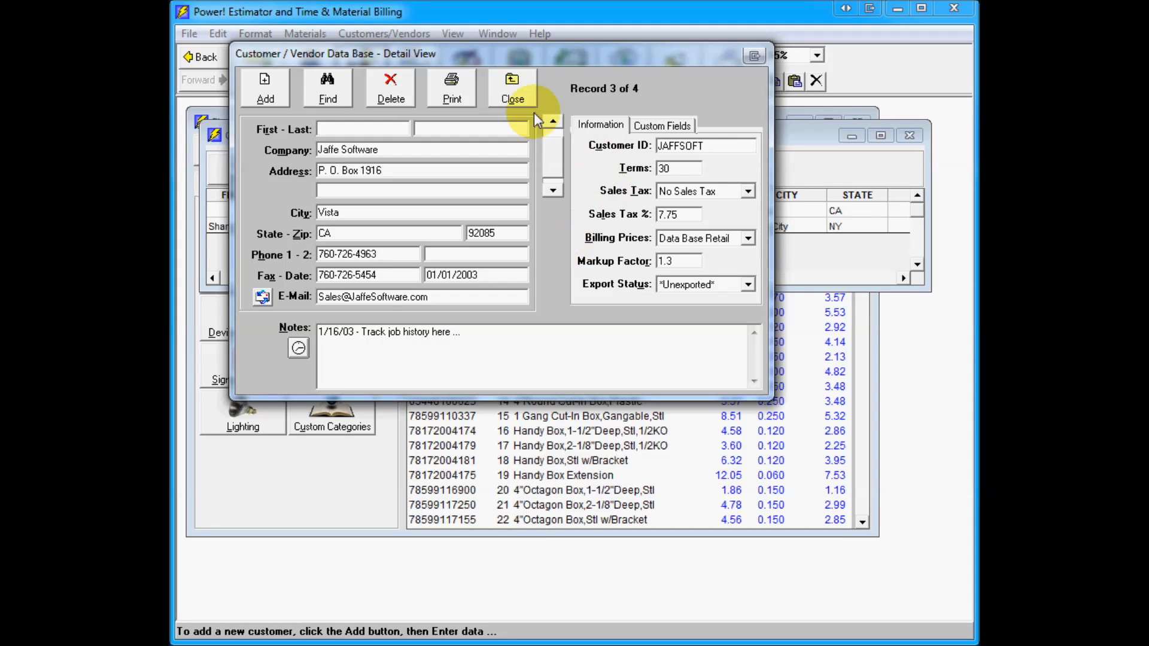
pyautogui.click(639, 124)
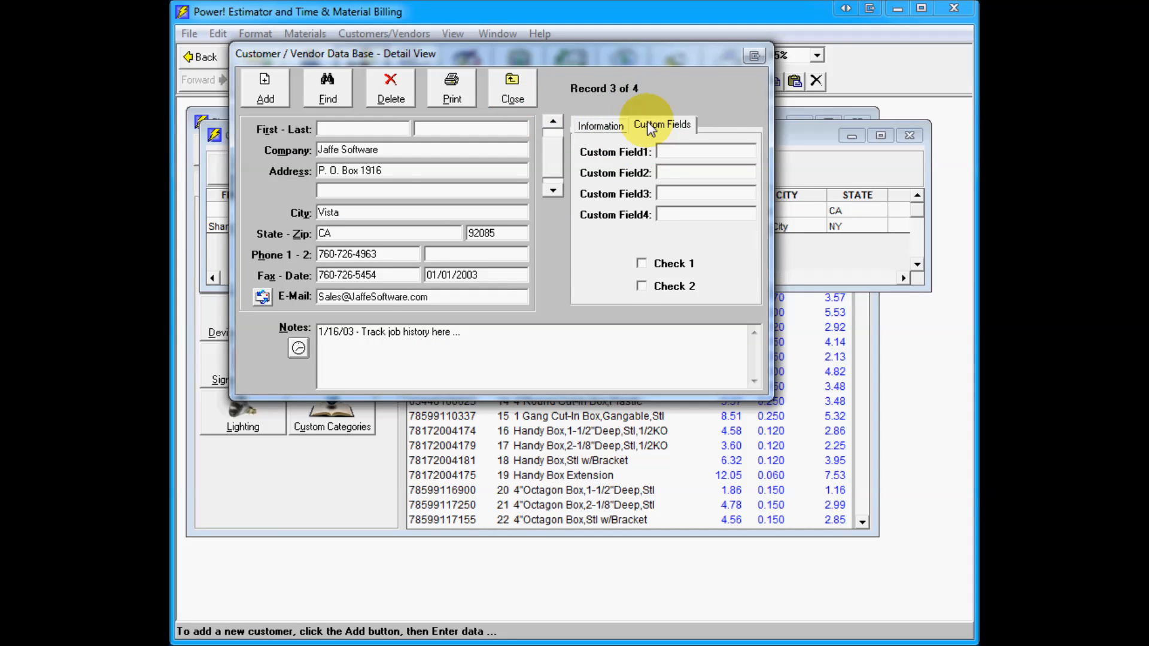
pyautogui.click(510, 87)
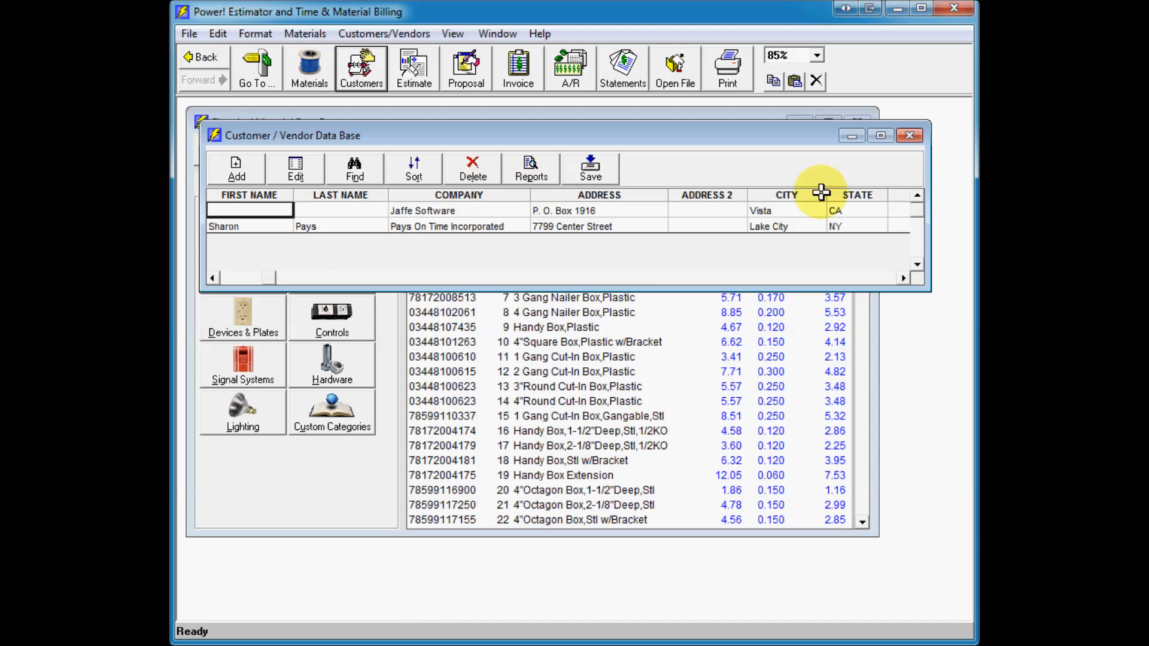
pyautogui.click(851, 136)
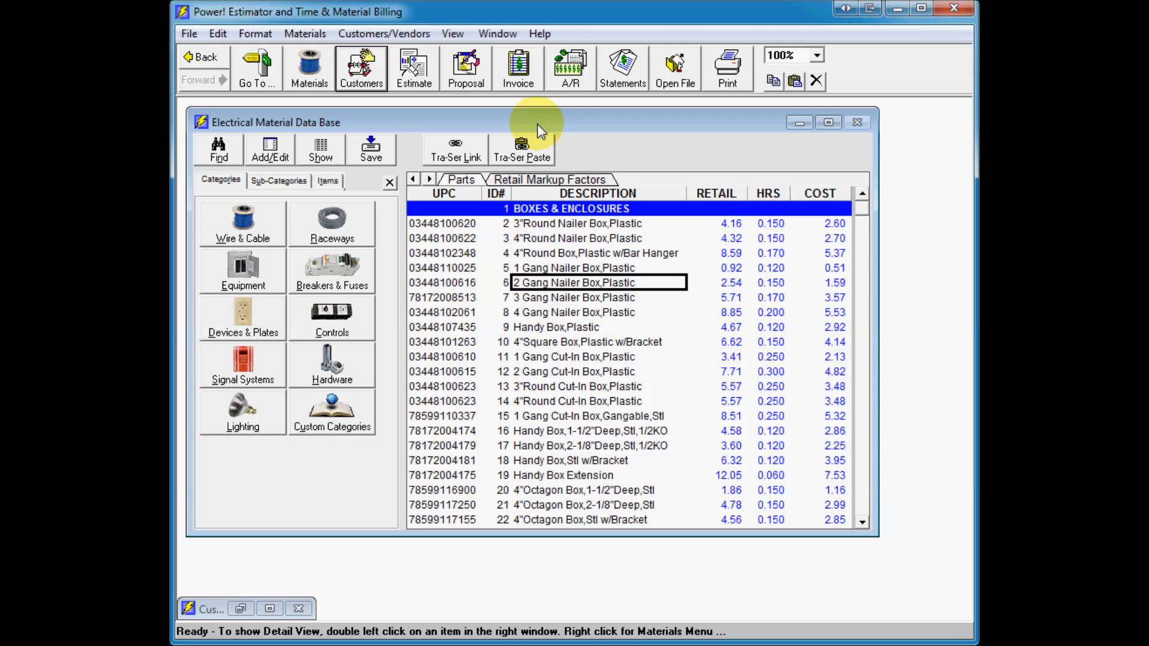
pyautogui.moveTo(537, 124); pyautogui.dragTo(540, 125)
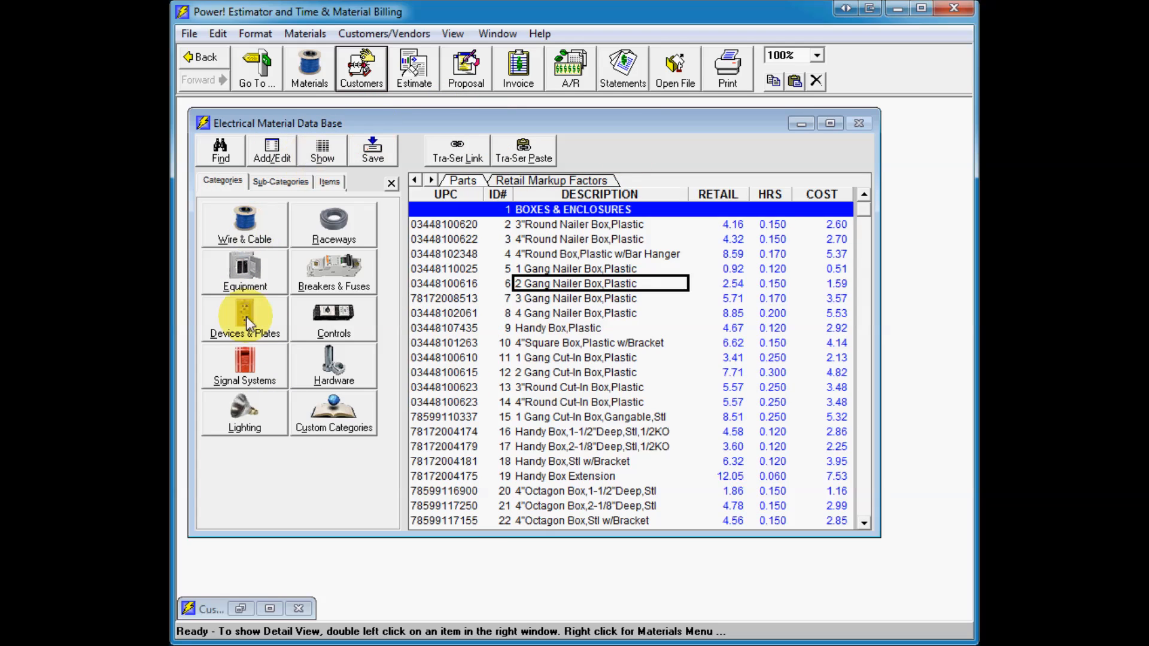
# Step: Move the material database window and switch between its Categories, Sub-Categories and Items lists
pyautogui.moveTo(400, 239)
pyautogui.mouseDown()
pyautogui.moveTo(371, 231)
pyautogui.moveTo(405, 239)
pyautogui.mouseUp()
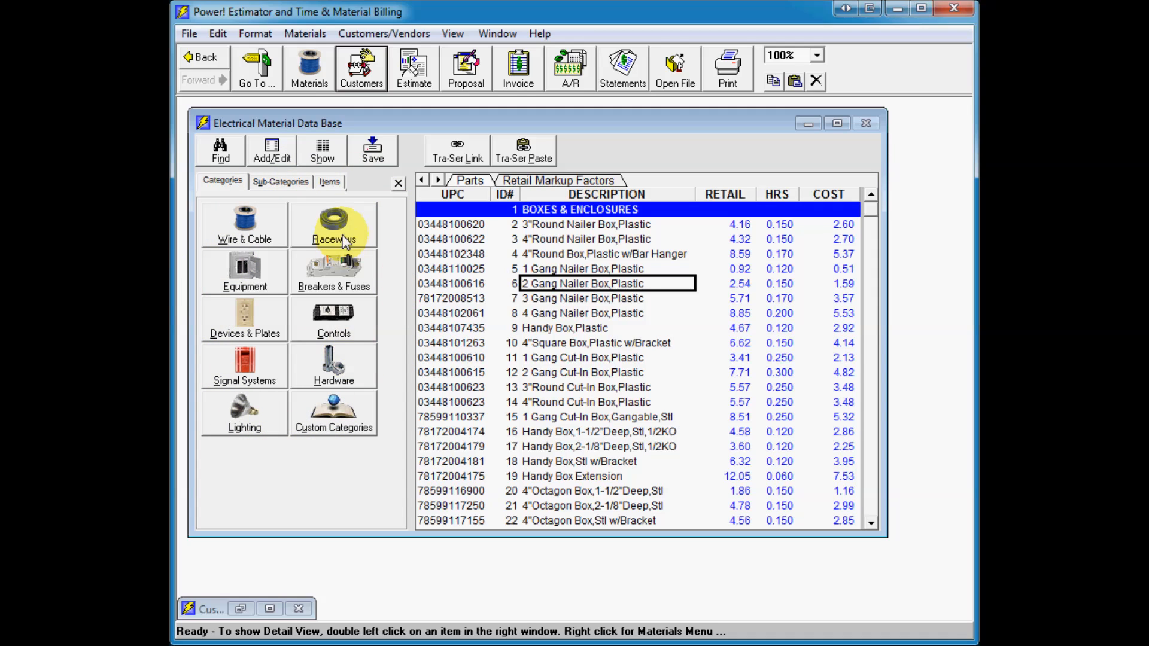
pyautogui.click(220, 182)
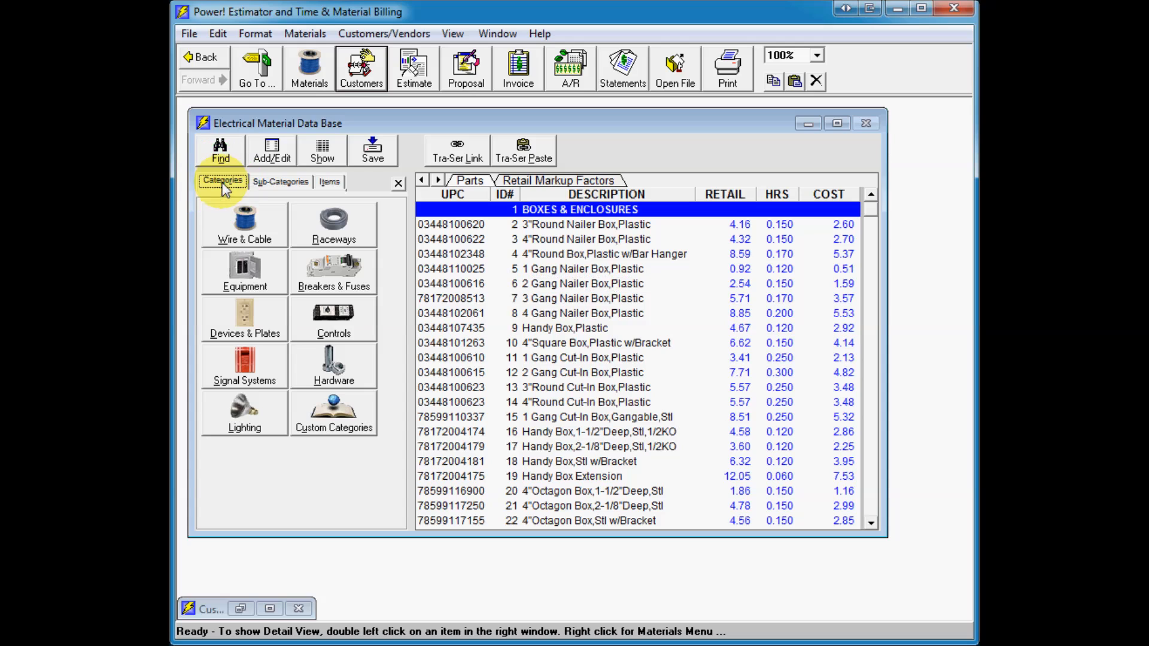
pyautogui.click(273, 182)
pyautogui.click(328, 181)
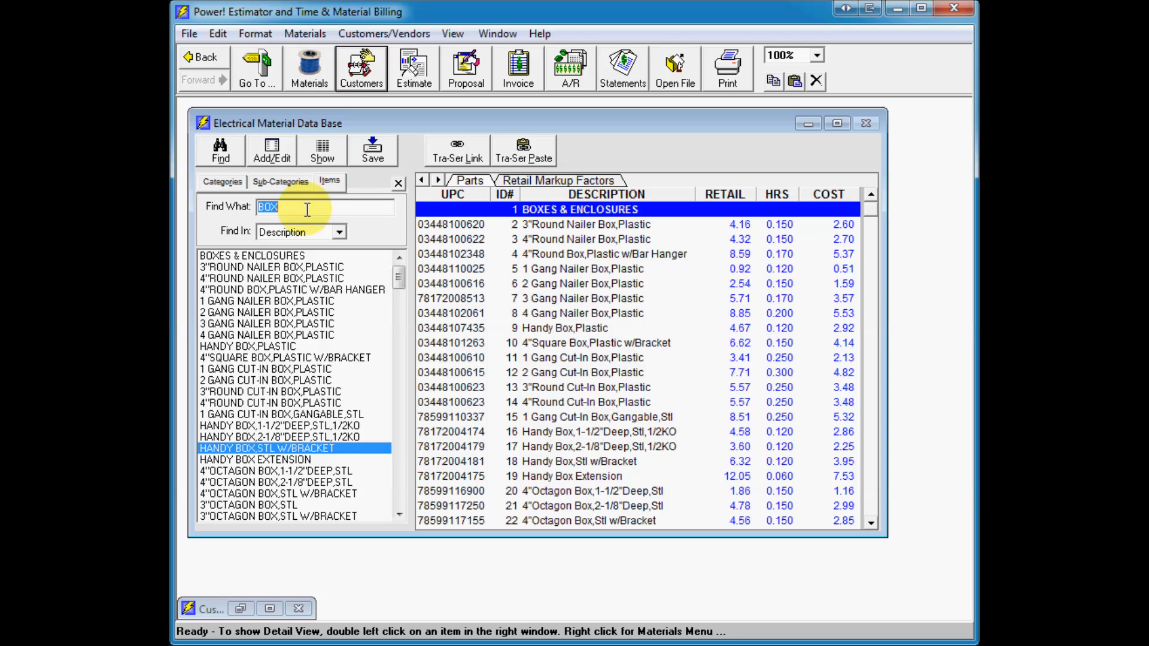
# Step: Jump through the box entries in the Items list to locate each part in the parts table
pyautogui.click(269, 324)
pyautogui.click(261, 290)
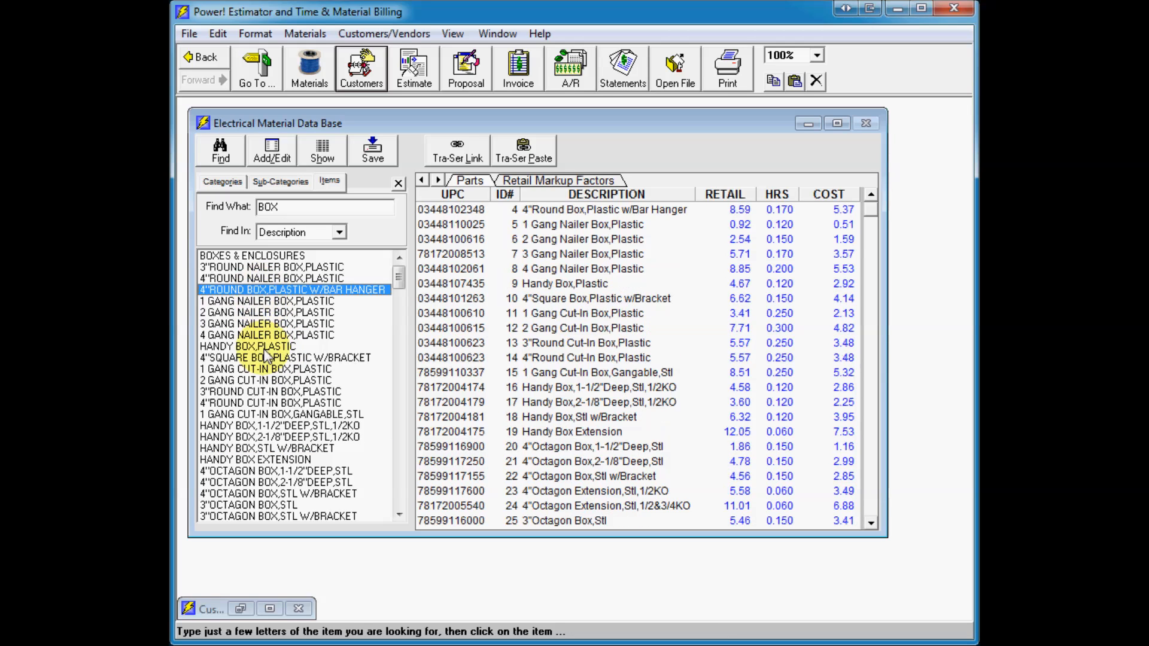
pyautogui.click(266, 348)
pyautogui.click(266, 413)
pyautogui.click(268, 313)
pyautogui.click(267, 279)
pyautogui.click(266, 357)
pyautogui.click(266, 425)
pyautogui.click(266, 460)
pyautogui.click(264, 346)
pyautogui.click(268, 301)
pyautogui.click(277, 371)
pyautogui.click(278, 448)
pyautogui.click(277, 495)
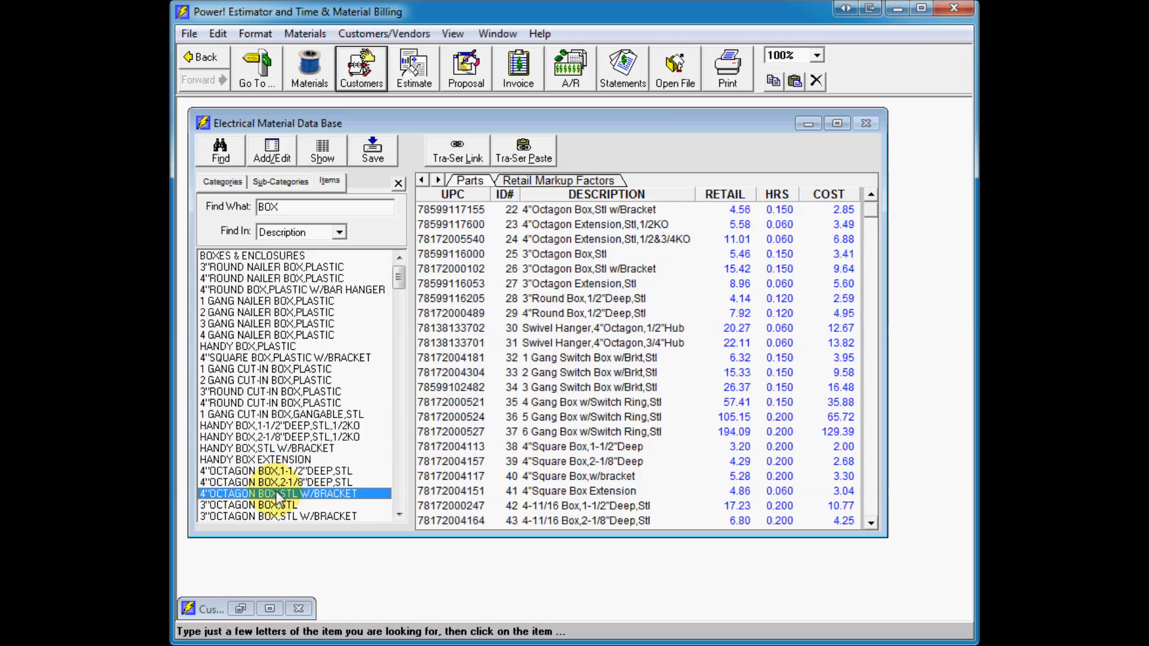
pyautogui.click(263, 359)
pyautogui.click(276, 302)
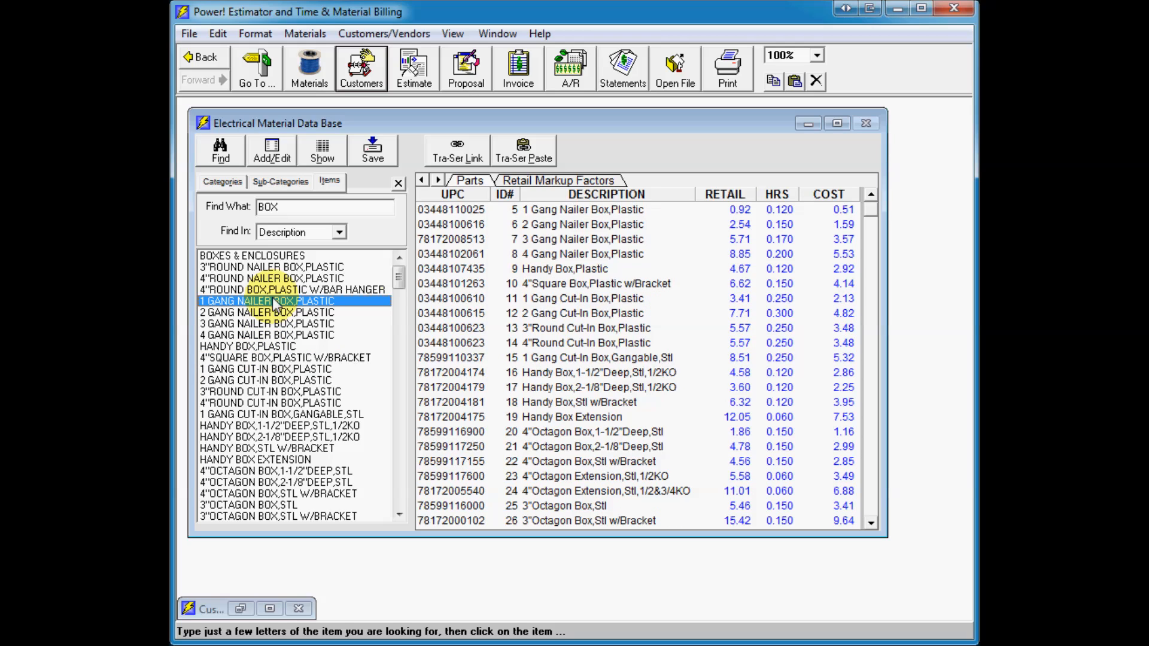
# Step: Open the 4 Gang Nailer Box,Plastic part in detail view, step through other parts, and jump to Wire & Cable
pyautogui.click(553, 260)
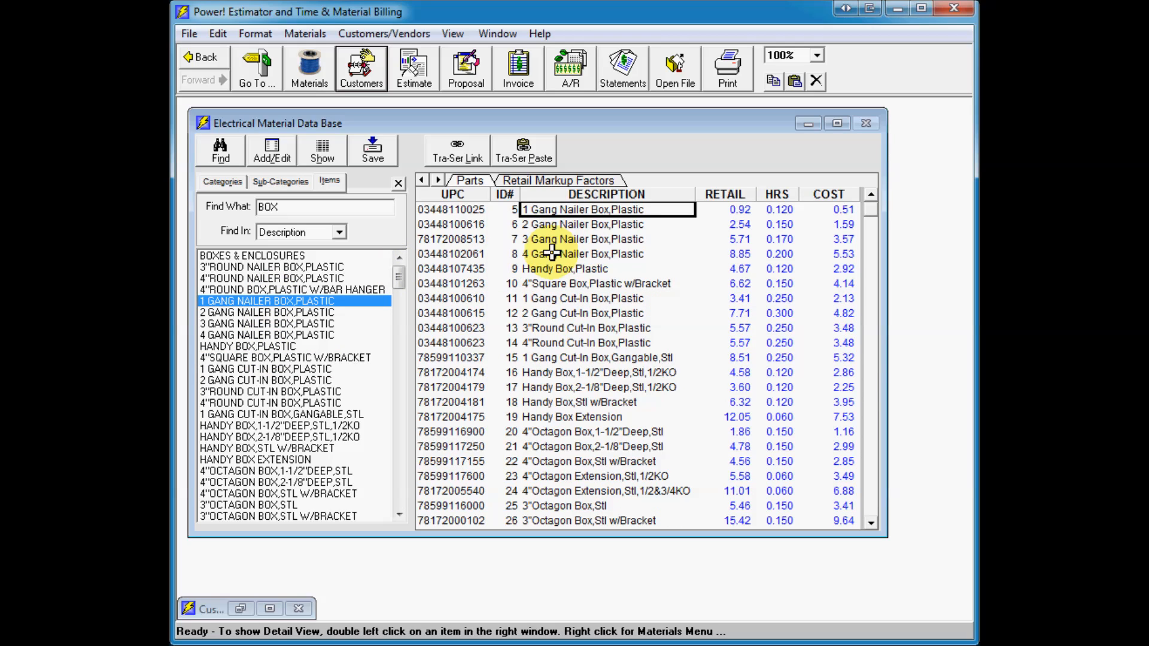
pyautogui.doubleClick(551, 253)
pyautogui.moveTo(628, 276); pyautogui.dragTo(593, 244)
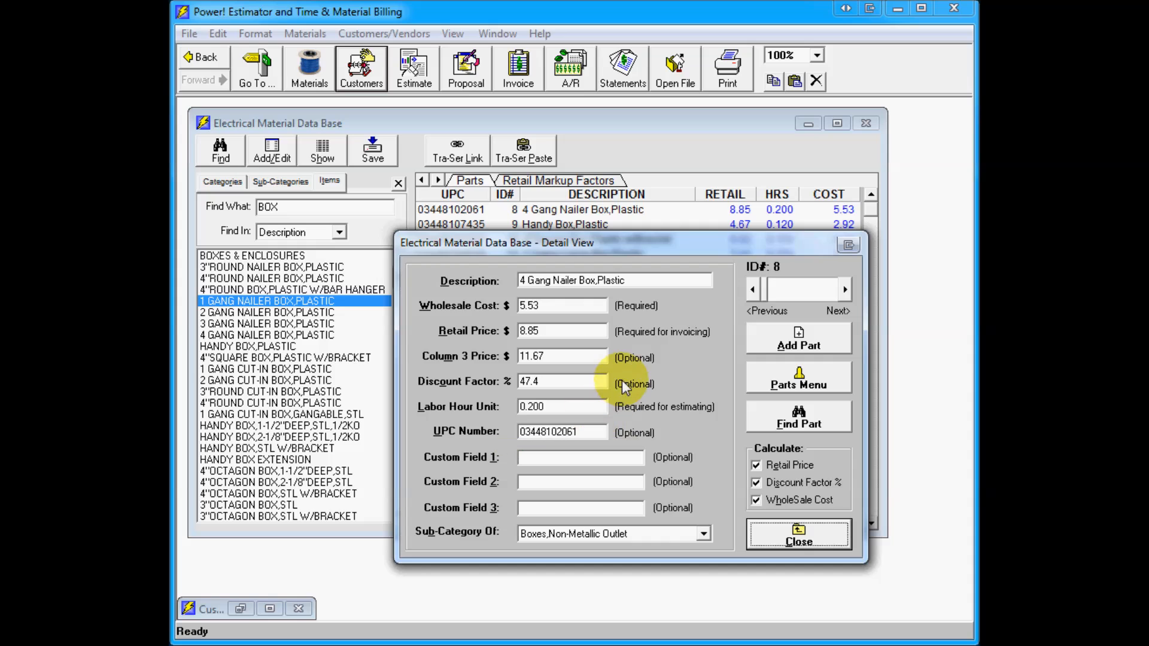
pyautogui.moveTo(844, 291); pyautogui.dragTo(844, 293)
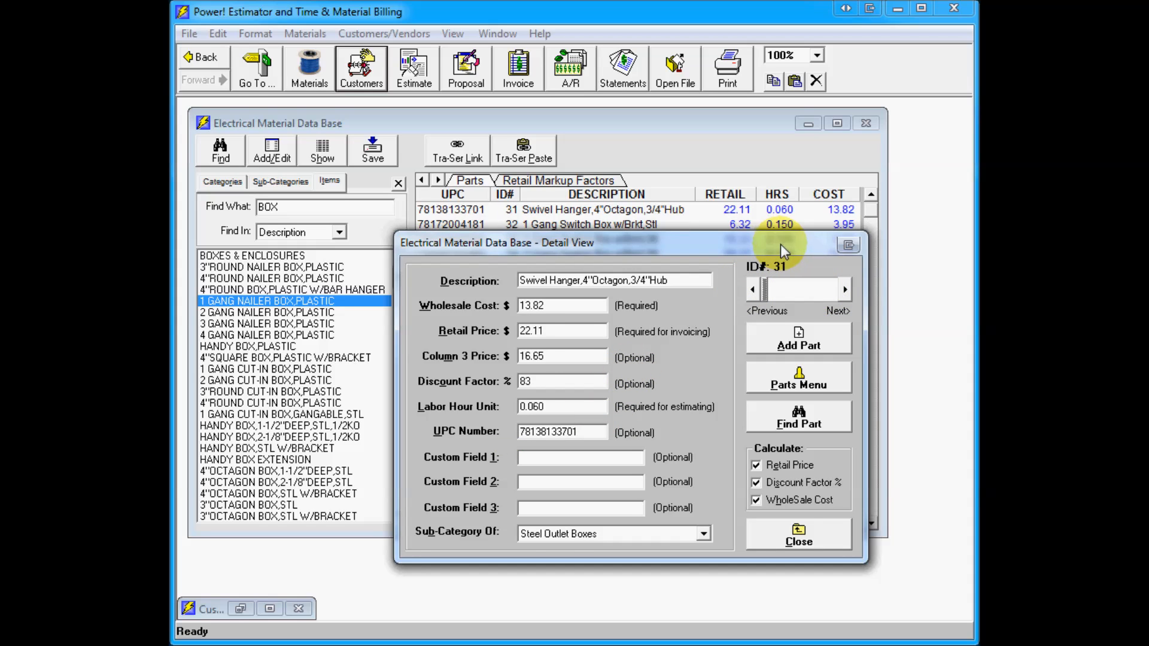
pyautogui.moveTo(780, 244); pyautogui.dragTo(795, 261)
pyautogui.moveTo(838, 303); pyautogui.dragTo(838, 302)
pyautogui.click(815, 391)
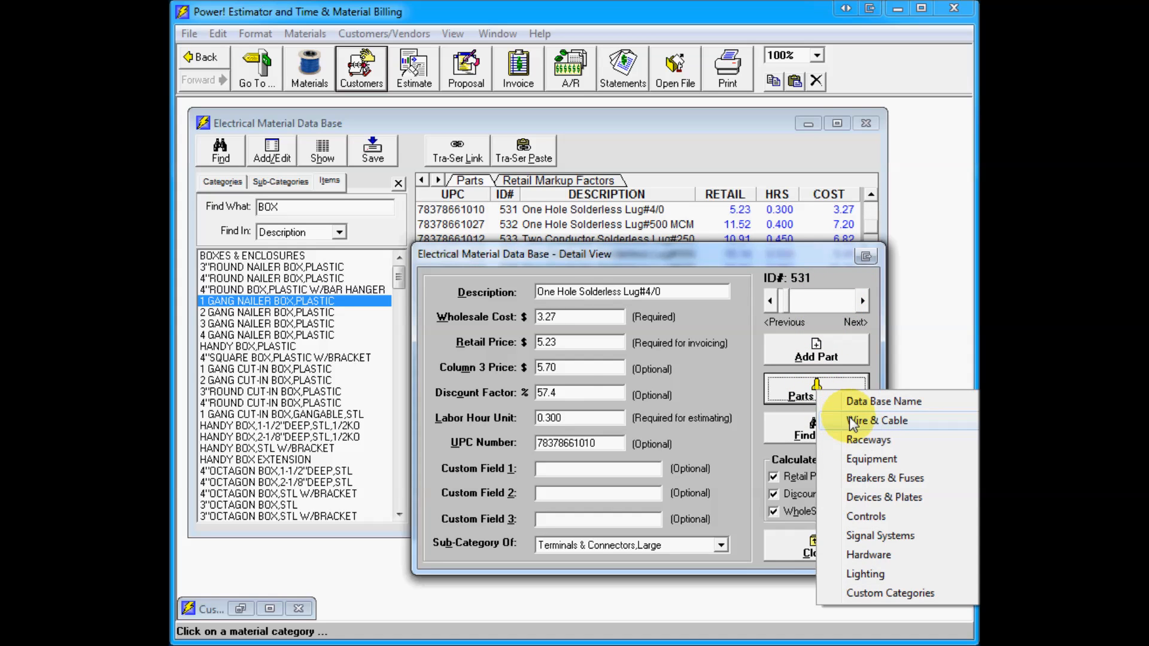
pyautogui.click(852, 421)
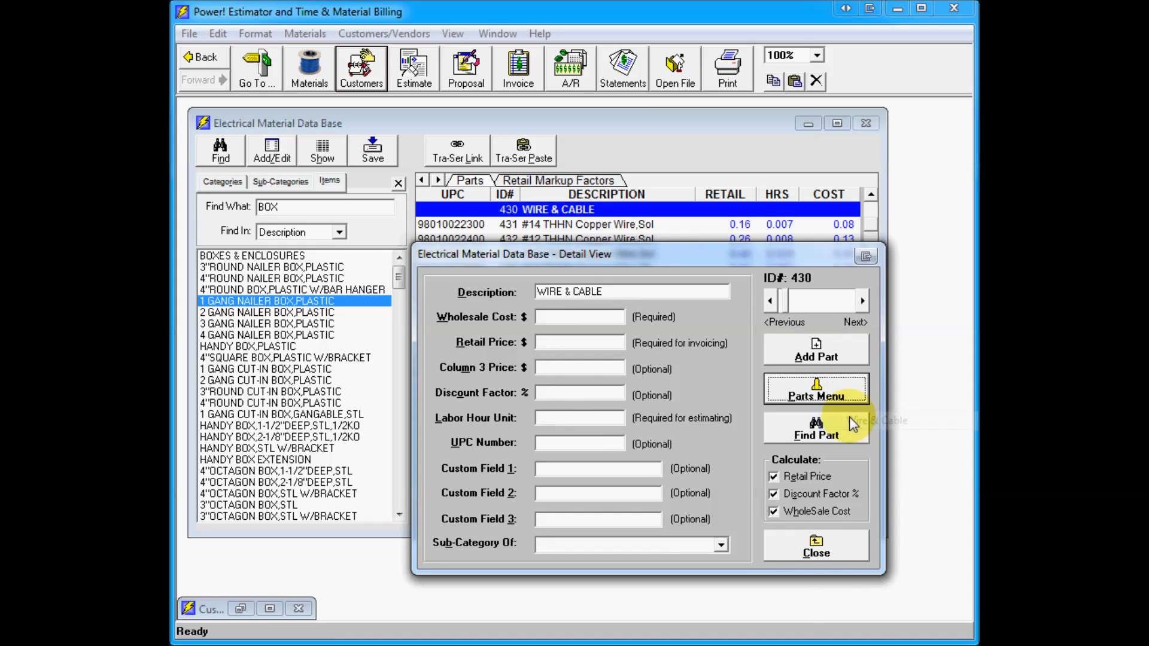
# Step: Open the Find Part search, review its Search In options, then close the search and the detail view
pyautogui.click(799, 432)
pyautogui.click(614, 394)
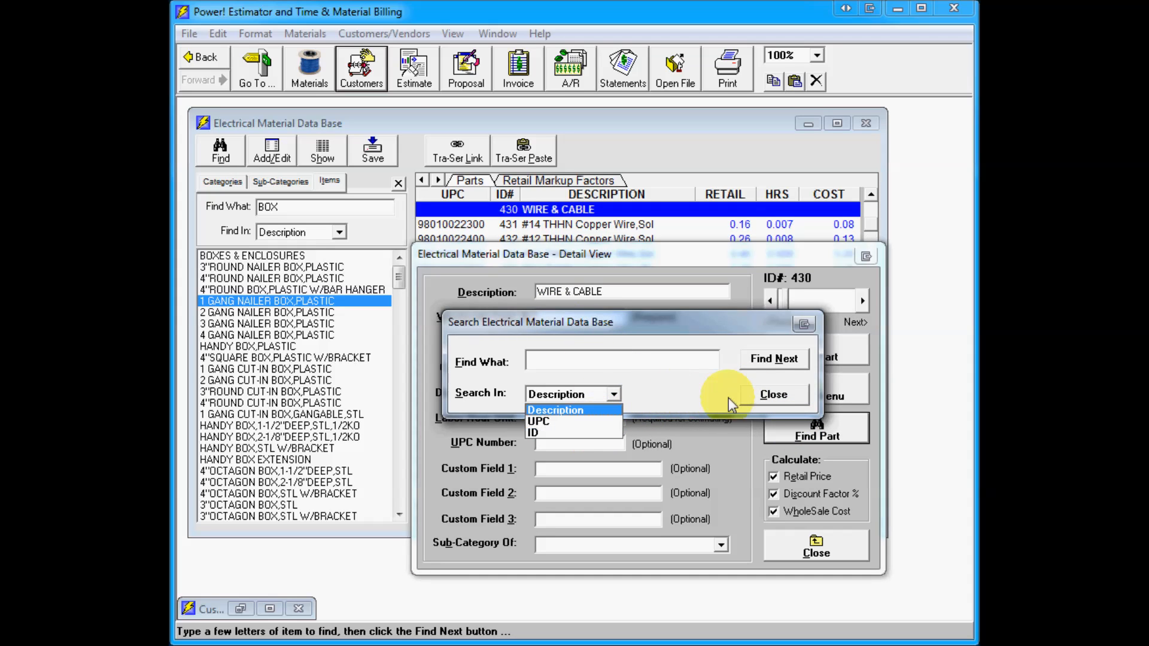
pyautogui.click(791, 395)
pyautogui.click(781, 400)
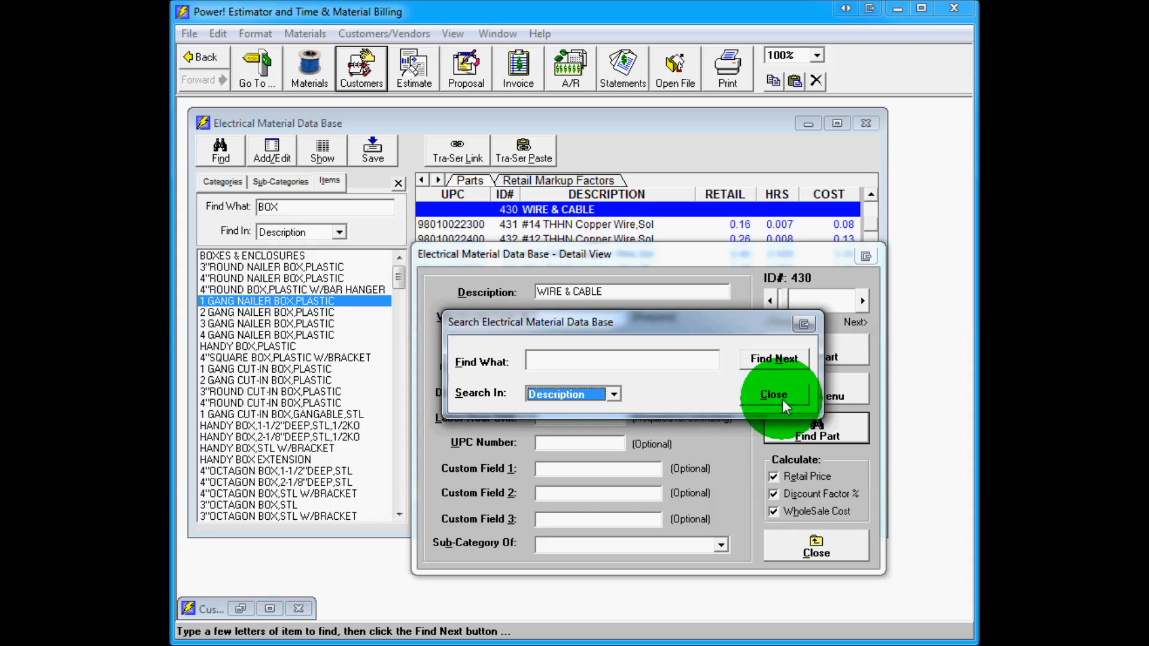
pyautogui.click(817, 548)
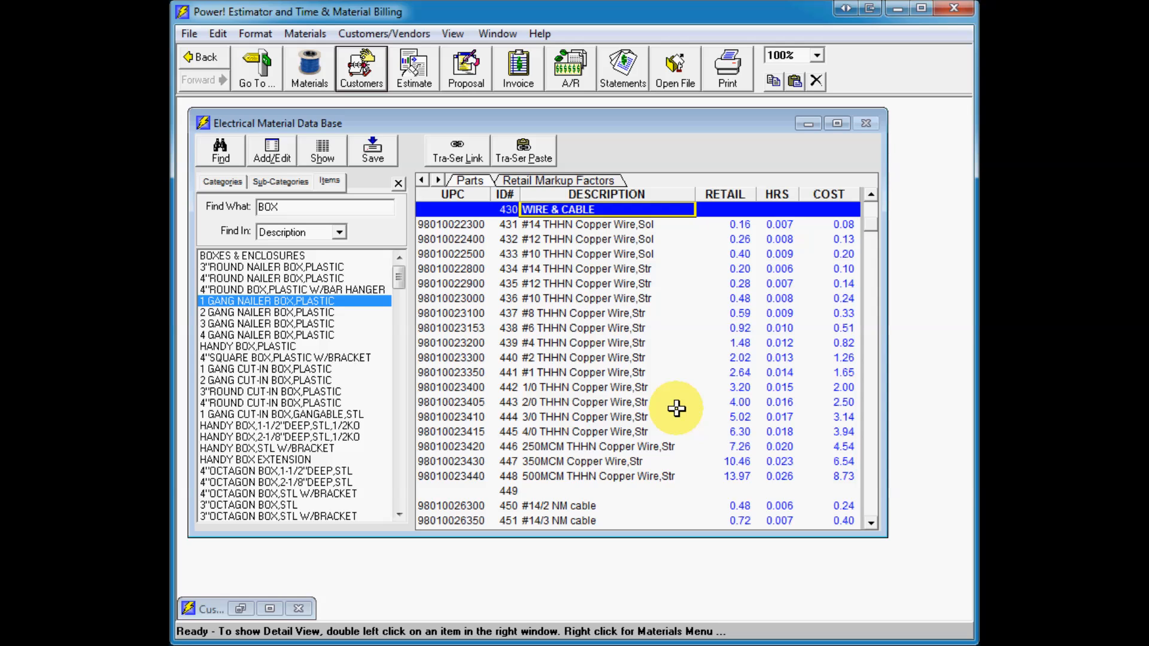
# Step: Set the wholesale cost of the #10 THHN Copper Wire,Sol part to .22 in detail view and close it
pyautogui.doubleClick(553, 254)
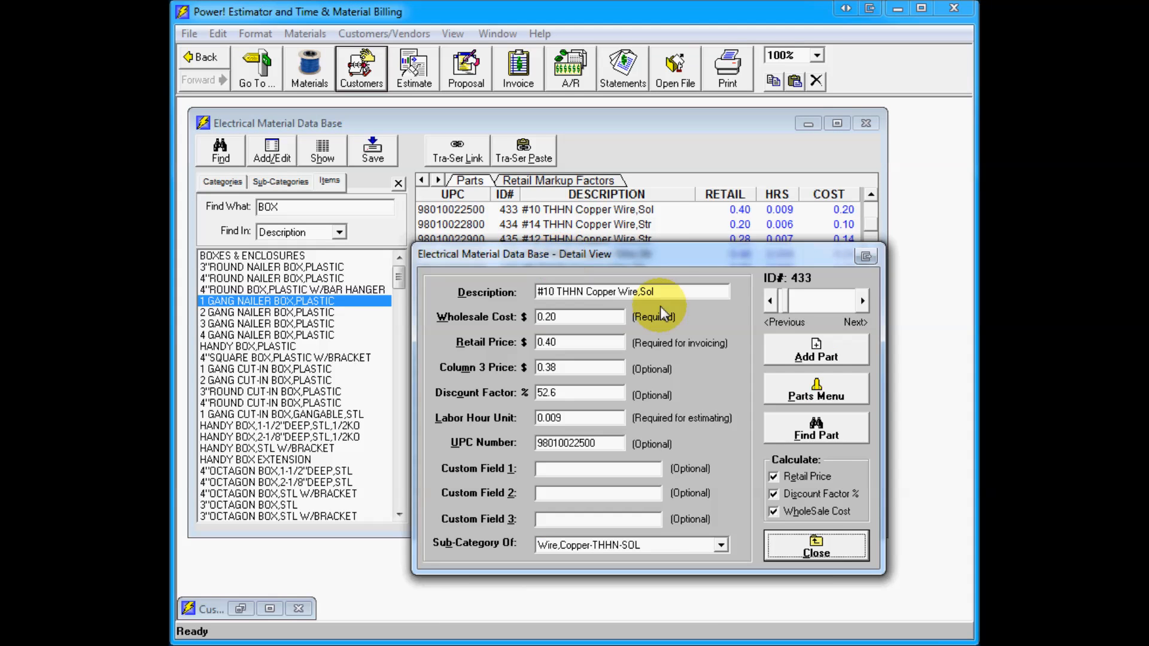
pyautogui.moveTo(709, 260); pyautogui.dragTo(756, 271)
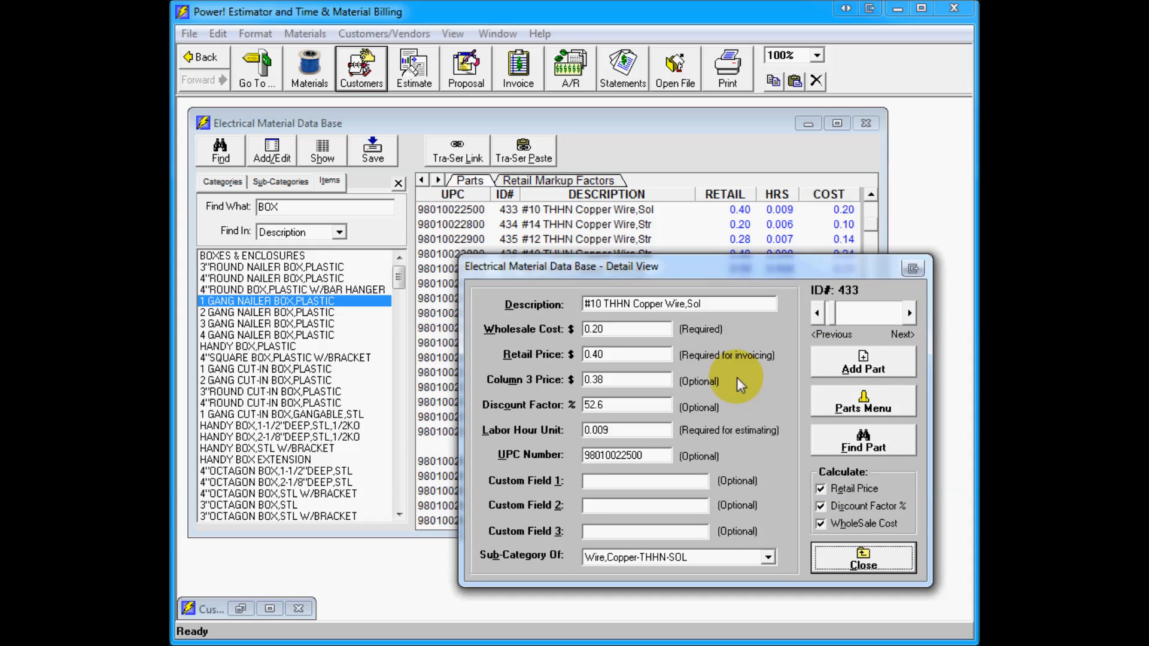
pyautogui.click(634, 328)
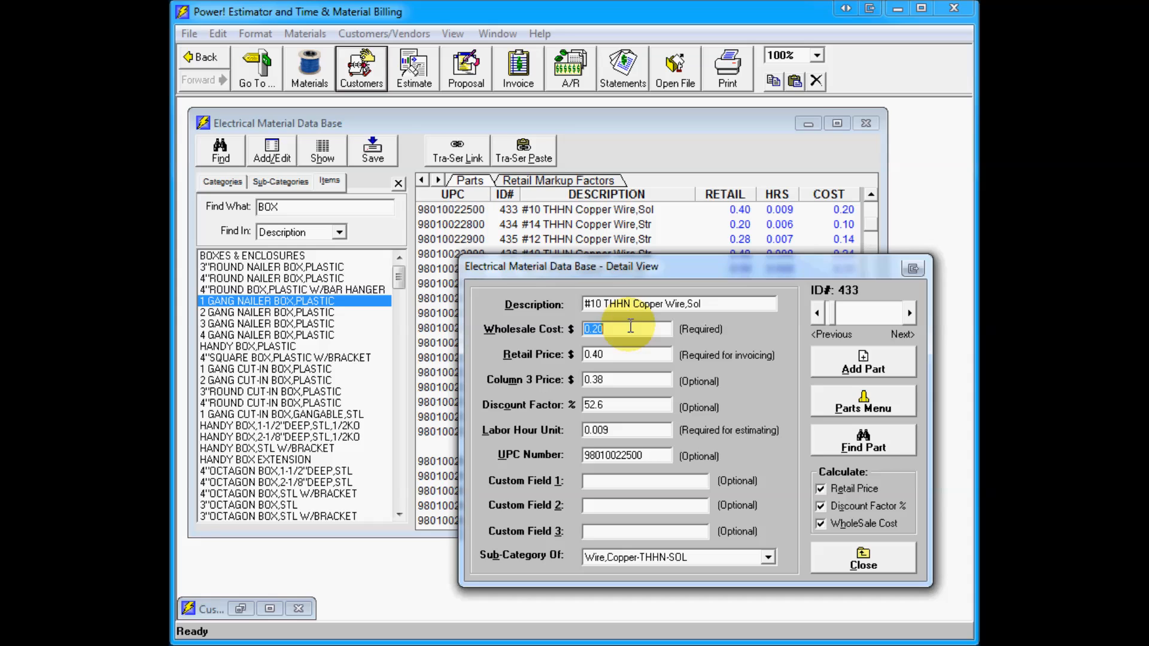
pyautogui.write('.22')
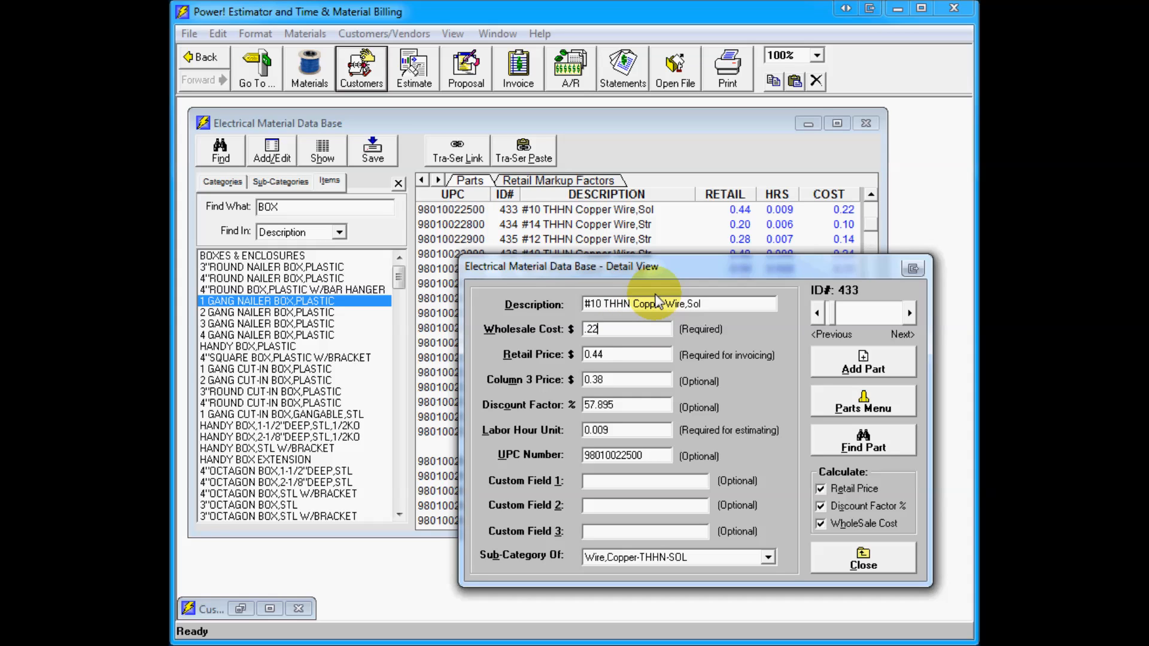
pyautogui.press('Tab')
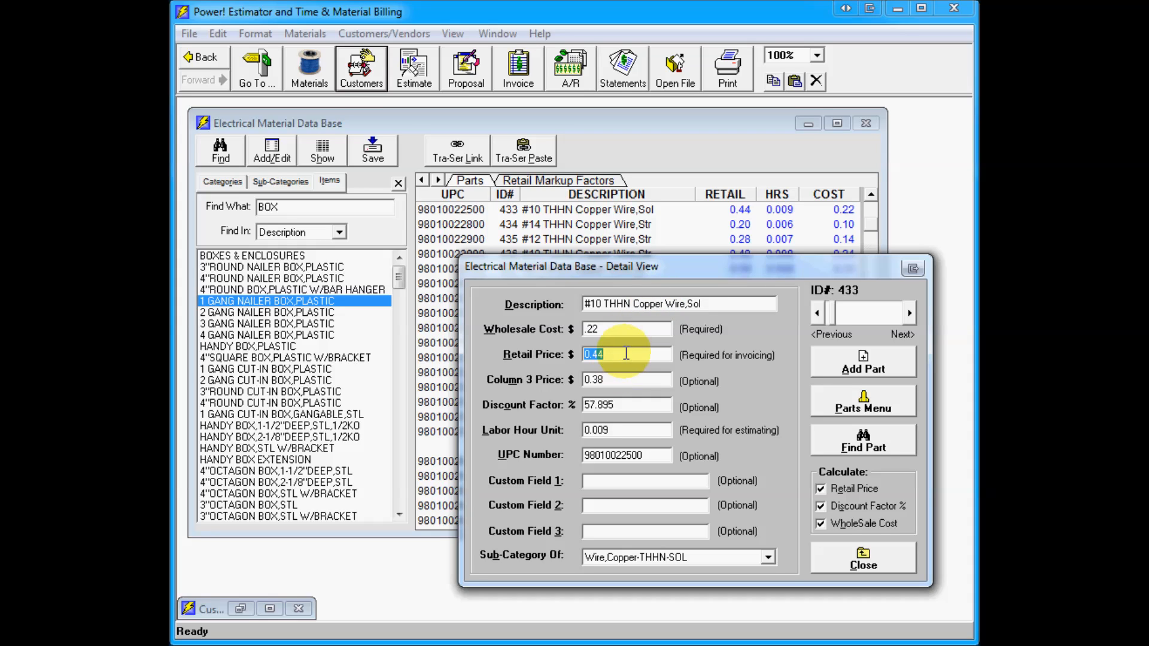
pyautogui.hotkey('shift', 'Tab')
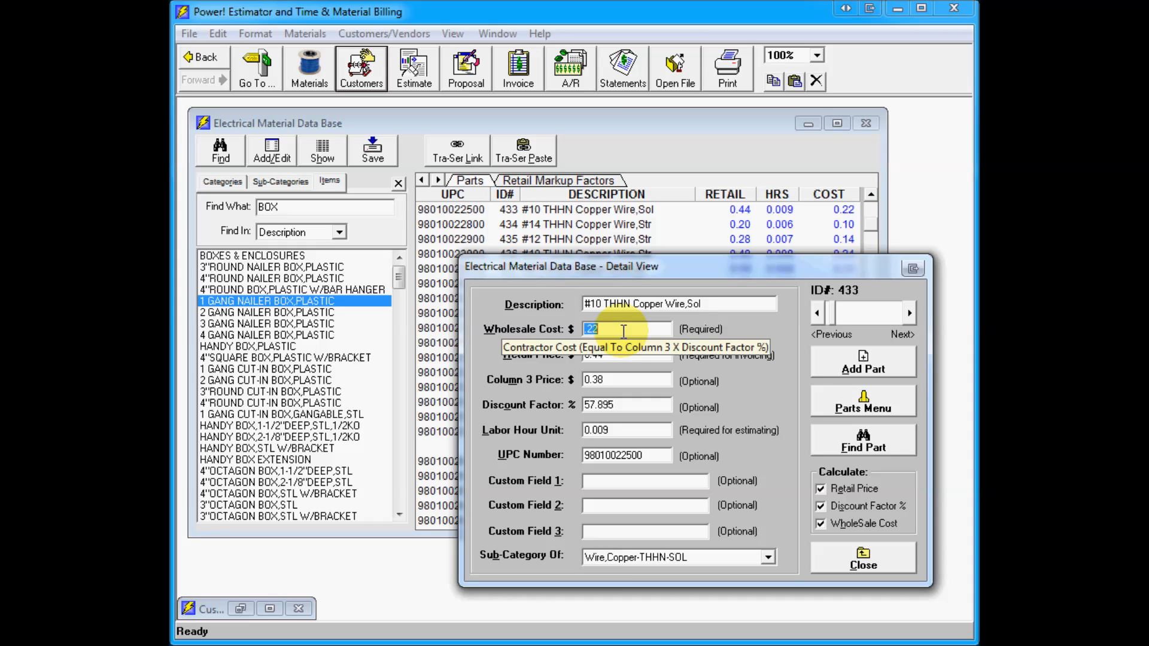
pyautogui.click(839, 556)
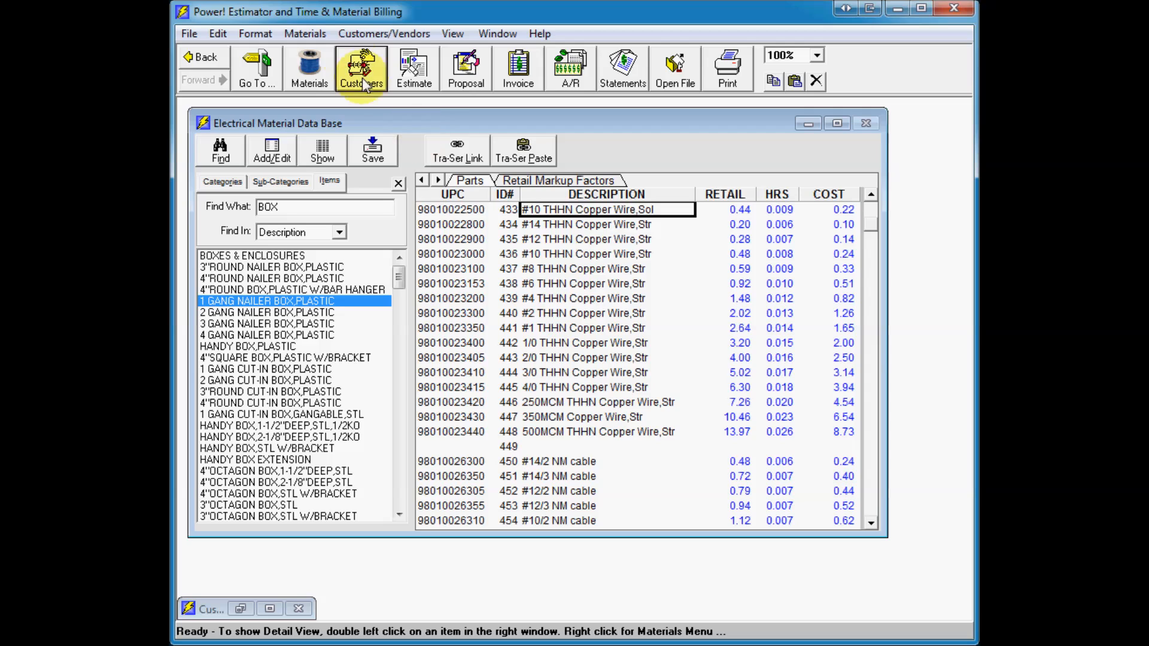
# Step: Review the Distributor Pricing options in the Materials menu
pyautogui.click(320, 32)
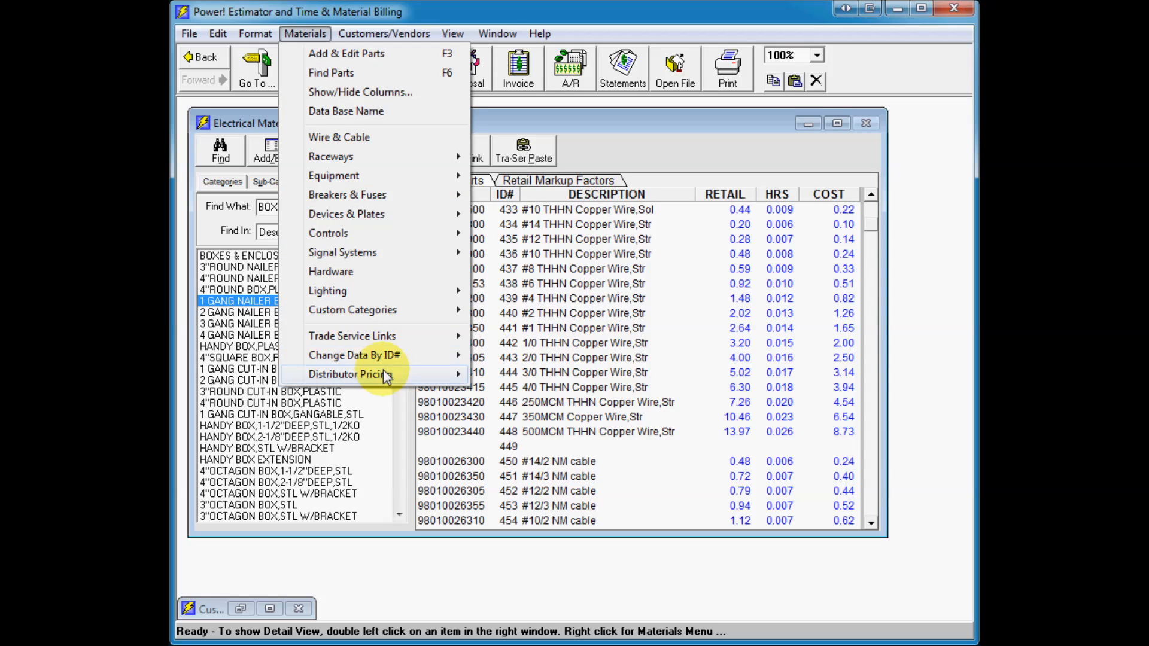
pyautogui.moveTo(388, 375)
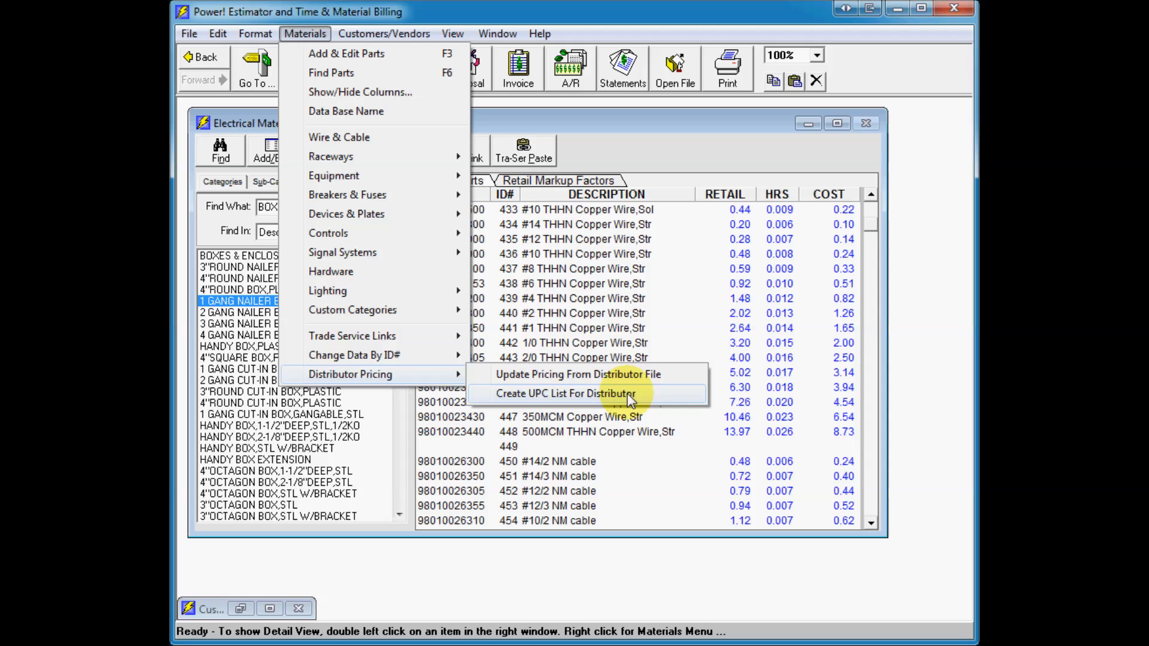
pyautogui.click(606, 304)
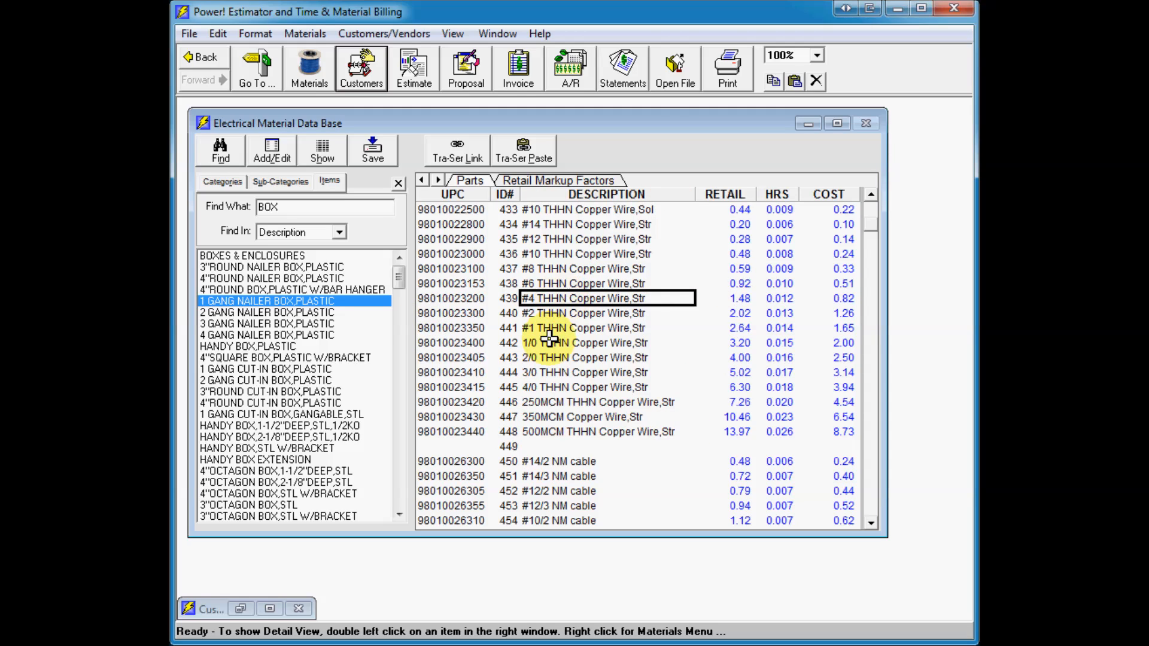
# Step: Return to the categories list and set the display zoom to 125%
pyautogui.click(233, 184)
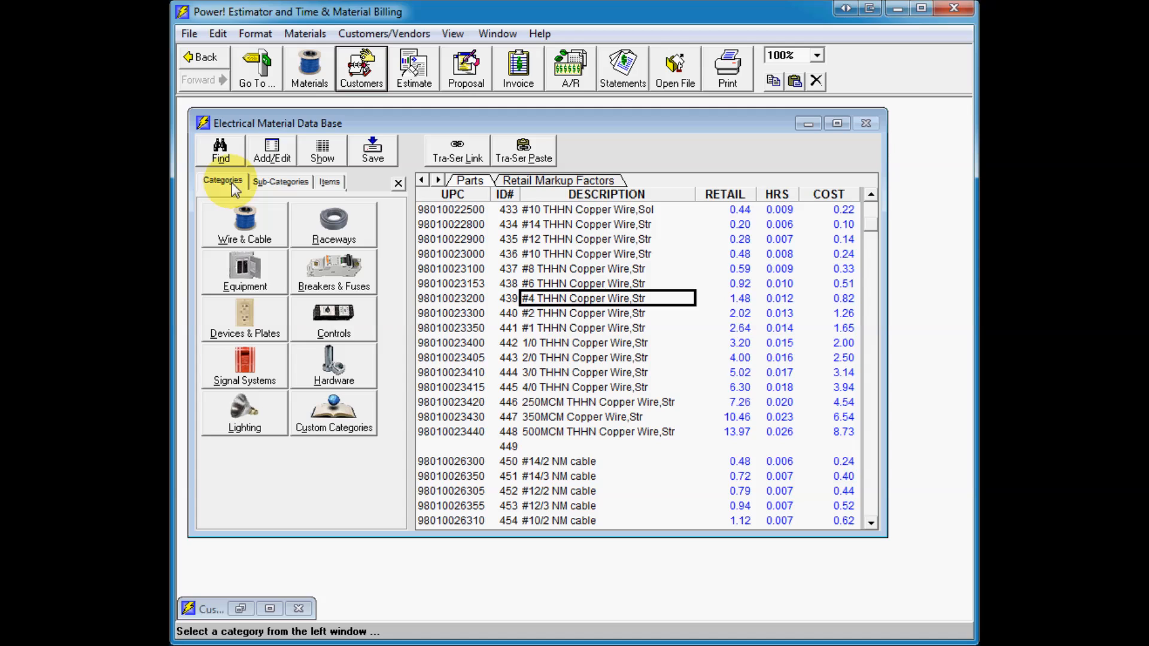
pyautogui.click(570, 239)
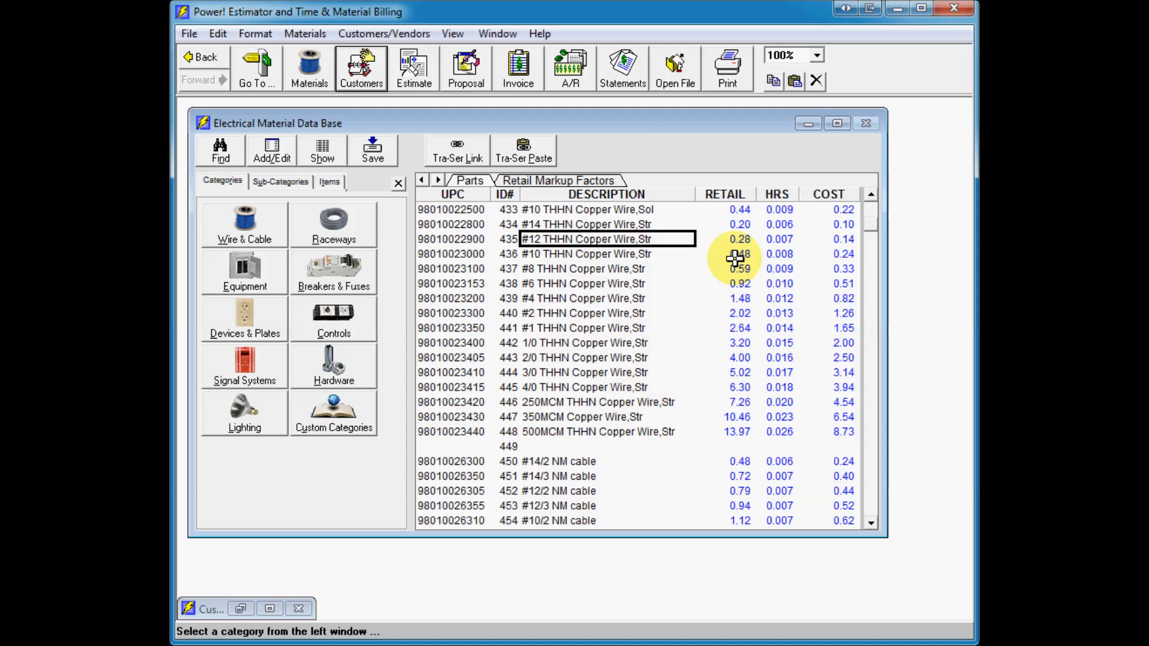
pyautogui.click(816, 55)
pyautogui.click(818, 72)
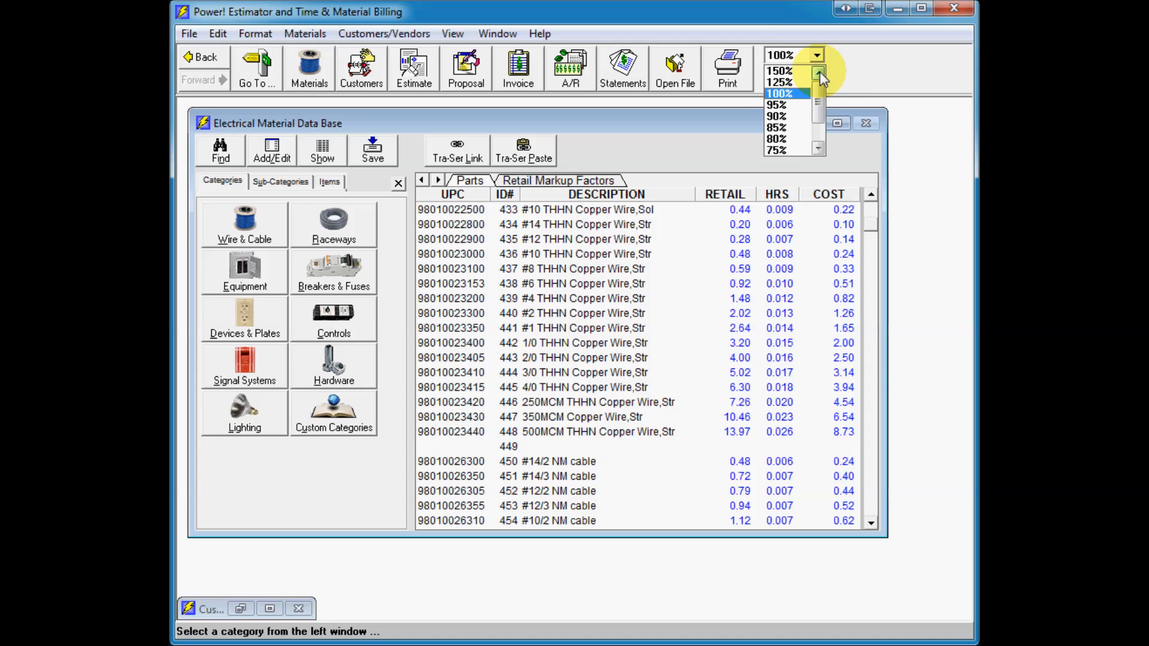
pyautogui.click(807, 81)
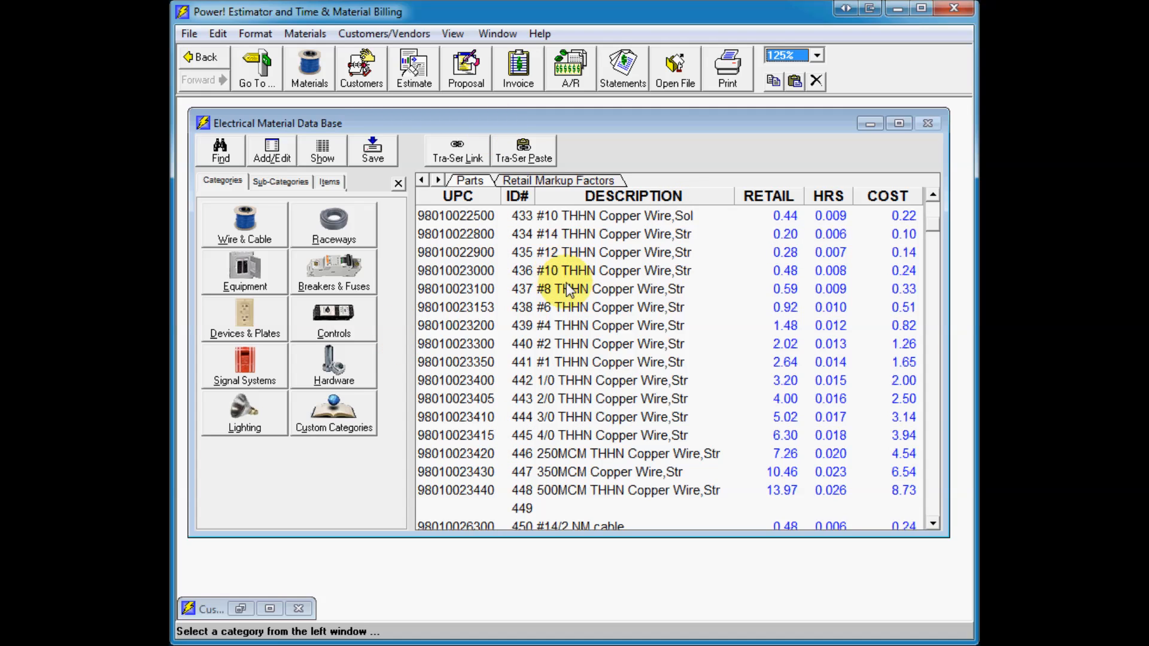
# Step: Create a new estimate and reposition its window
pyautogui.click(433, 67)
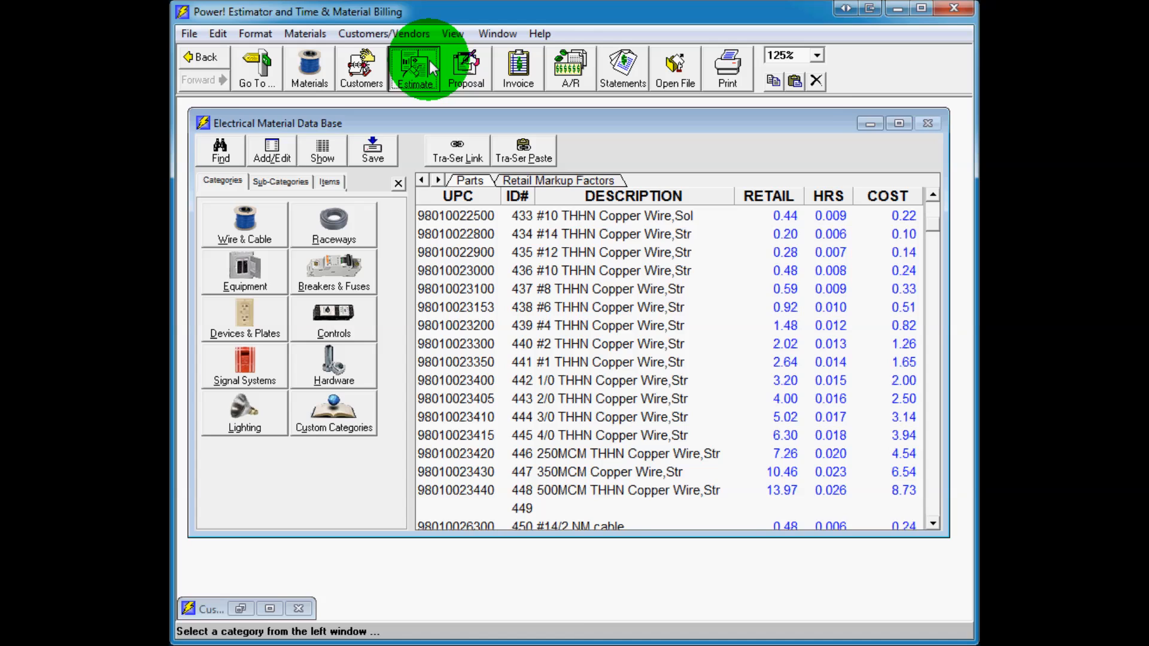
pyautogui.moveTo(491, 121); pyautogui.dragTo(537, 117)
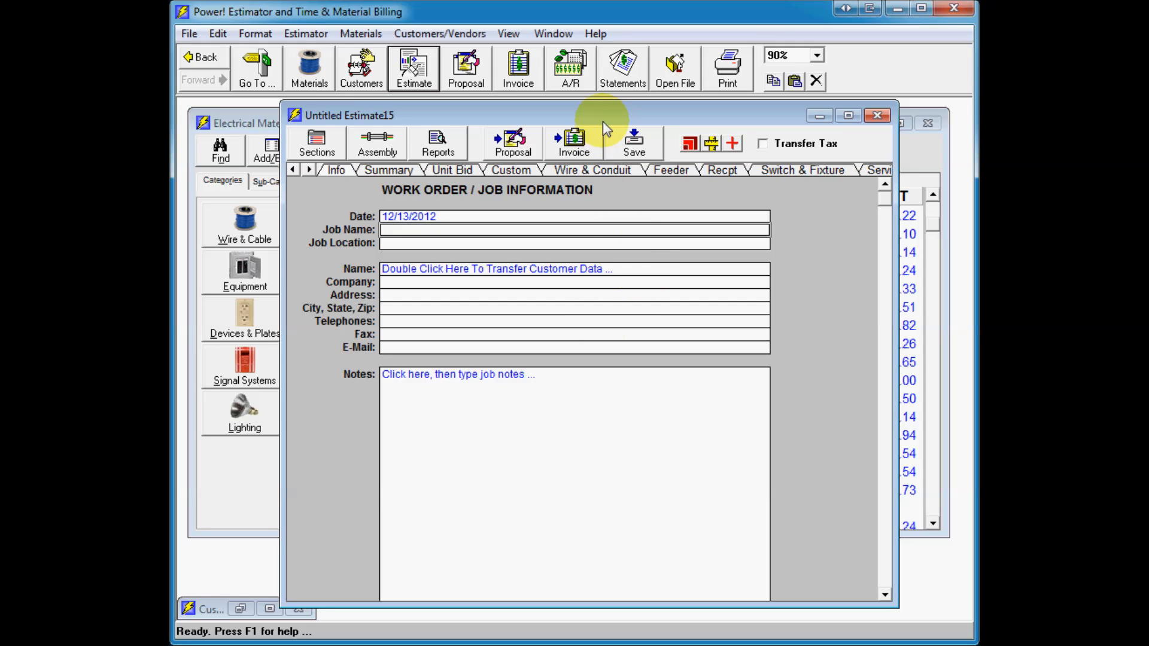
pyautogui.moveTo(603, 121); pyautogui.dragTo(623, 118)
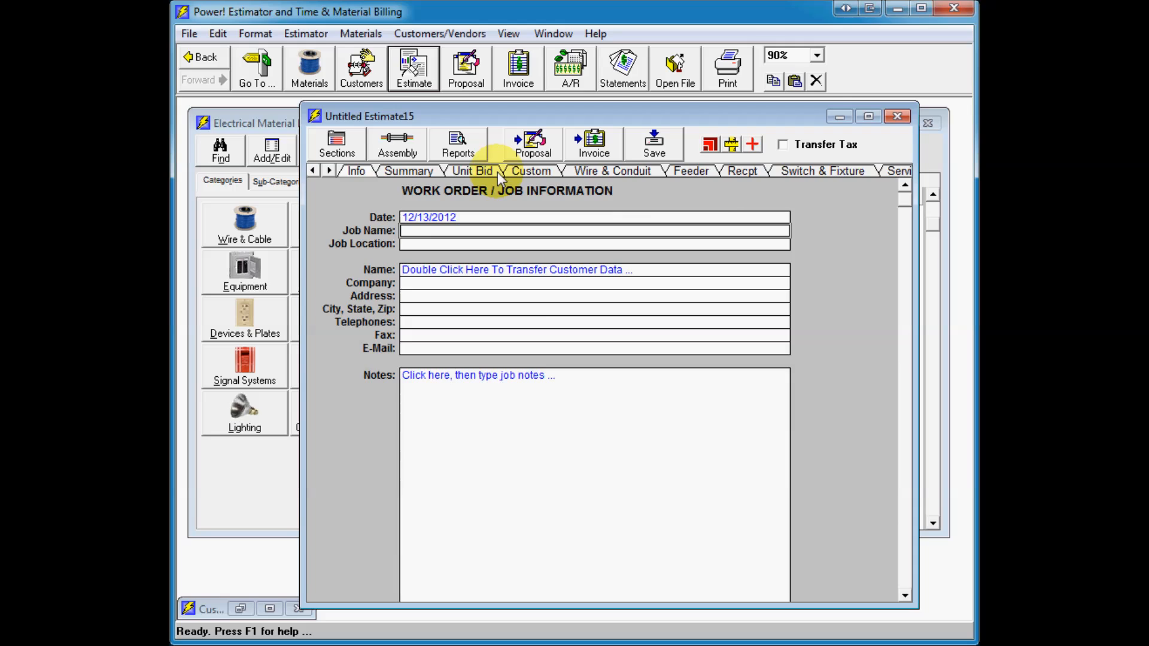
# Step: Browse the new estimate's Custom, Wire & Conduit, Receptacle and Summary sections
pyautogui.click(528, 171)
pyautogui.click(619, 171)
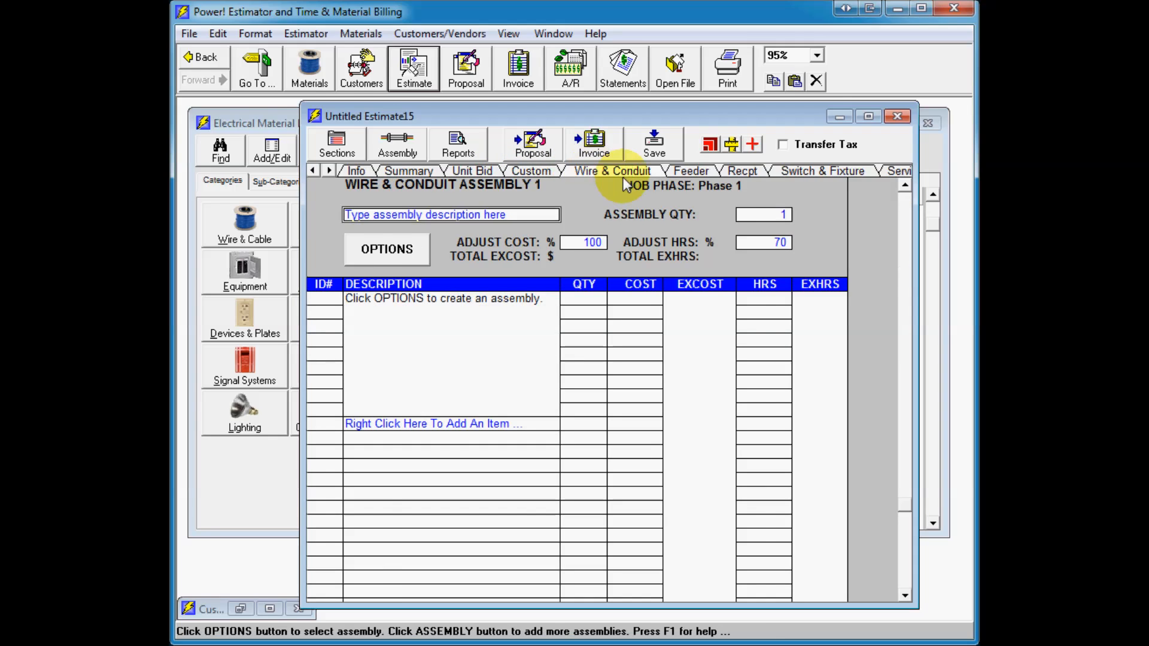
pyautogui.click(697, 171)
pyautogui.click(733, 171)
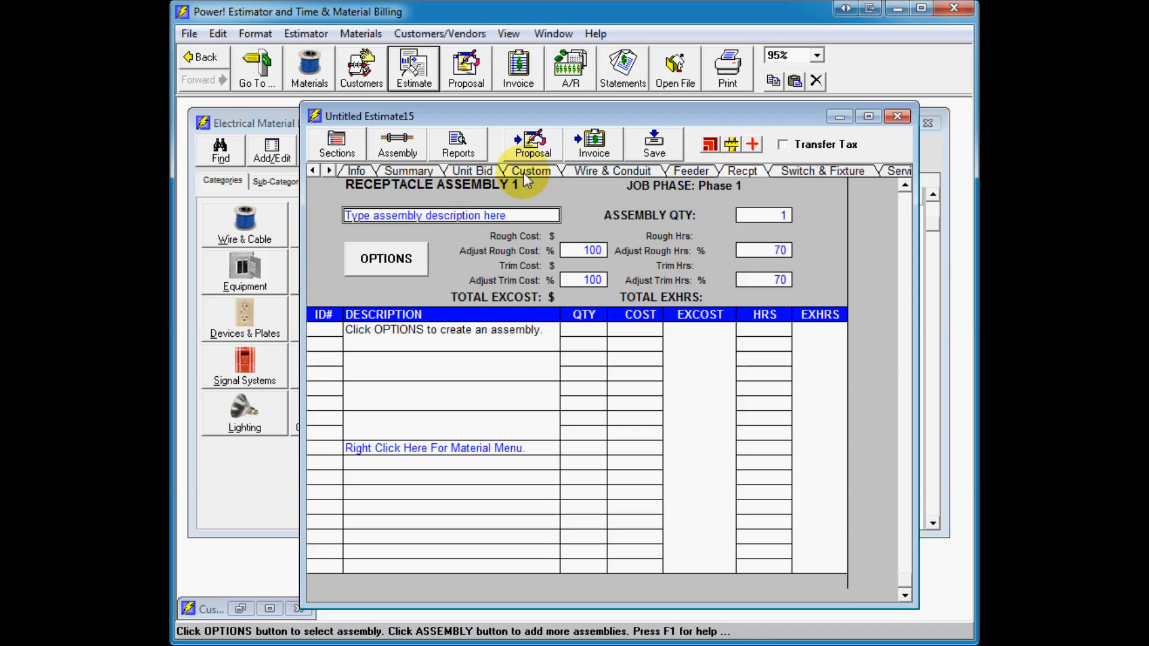
pyautogui.click(488, 173)
pyautogui.click(426, 173)
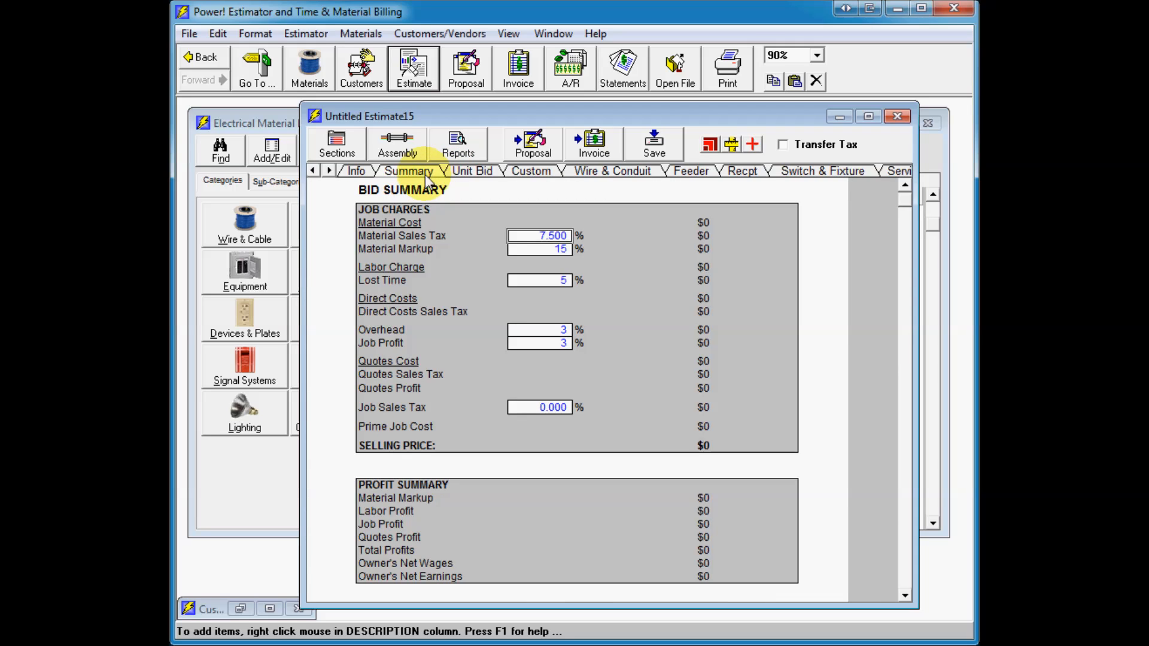
pyautogui.click(542, 173)
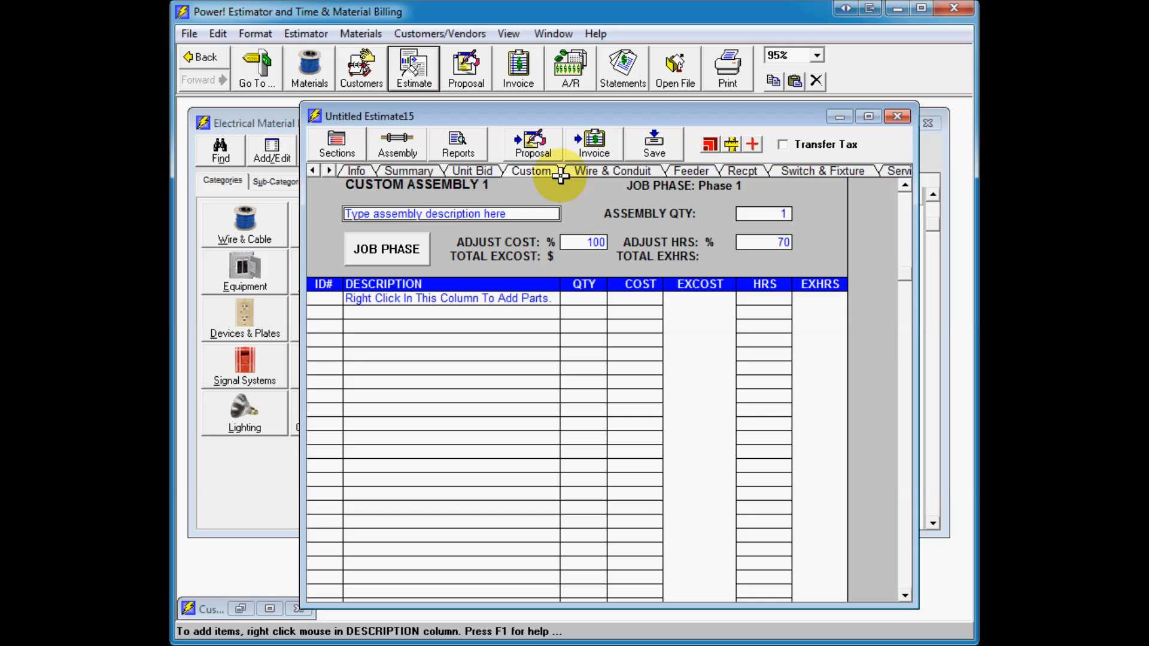
# Step: Switch among the estimate's sections, opening the Receptacle Assembly and Premise Wiring sections
pyautogui.click(737, 170)
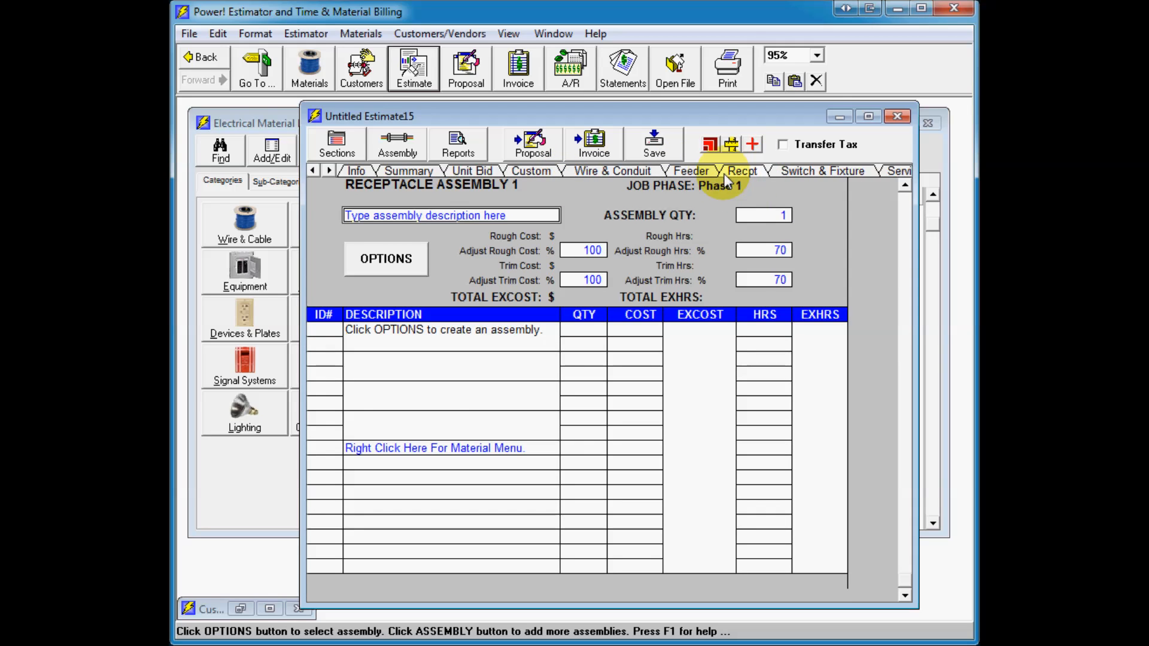
pyautogui.click(703, 173)
pyautogui.click(346, 152)
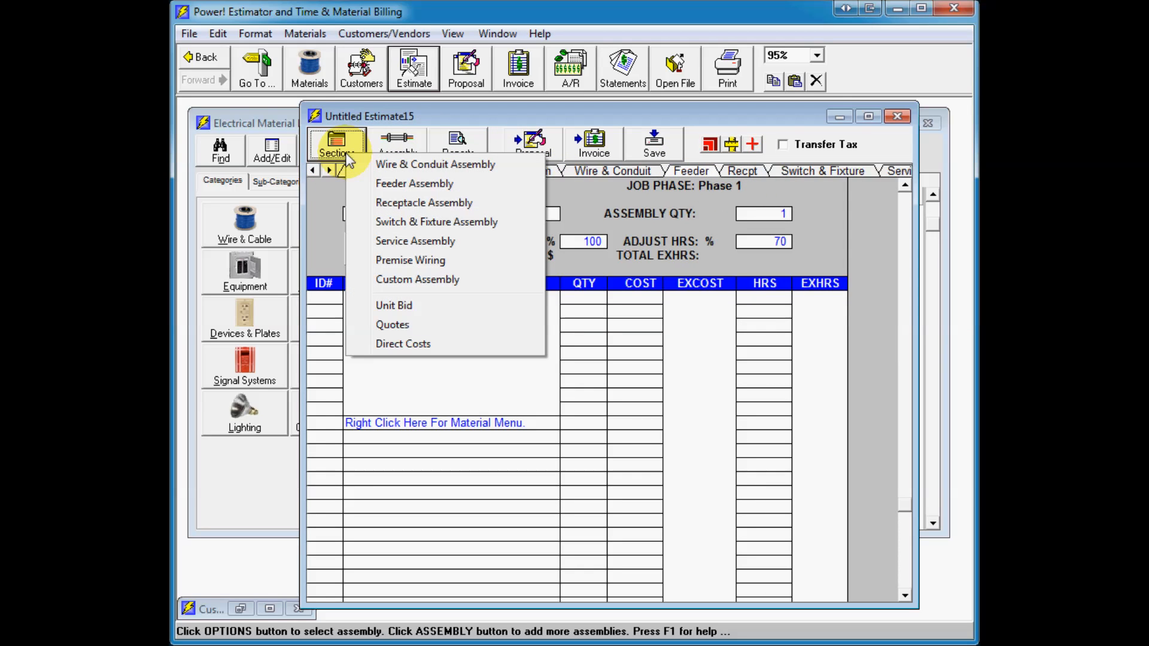
pyautogui.click(401, 204)
pyautogui.click(338, 150)
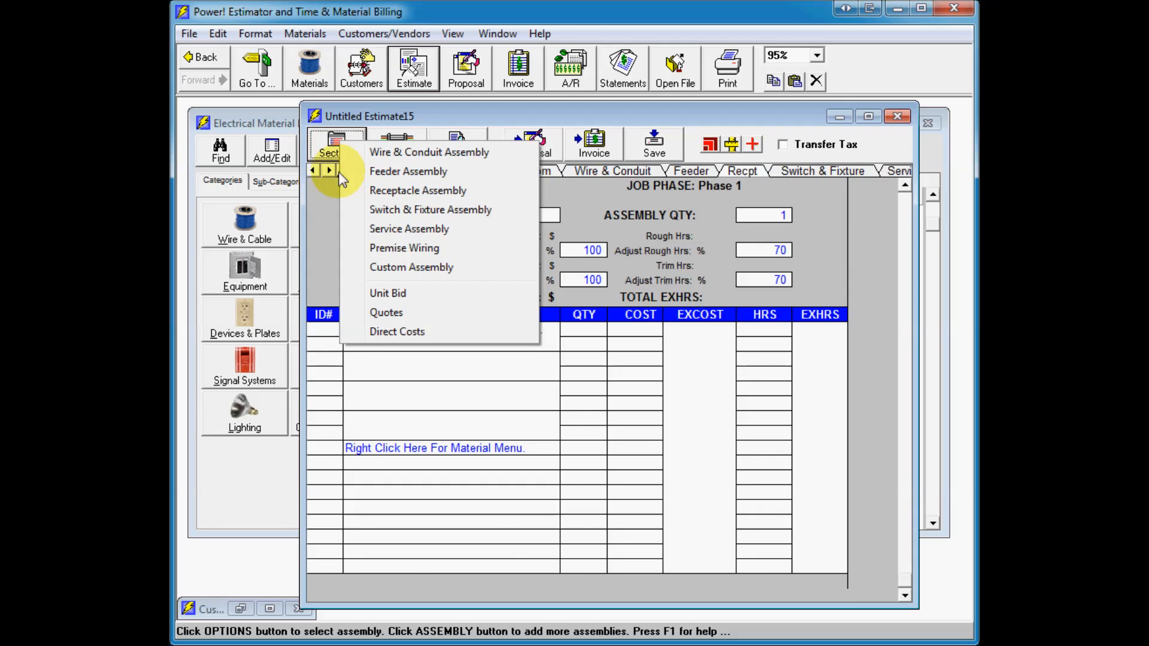
pyautogui.click(372, 246)
pyautogui.click(346, 147)
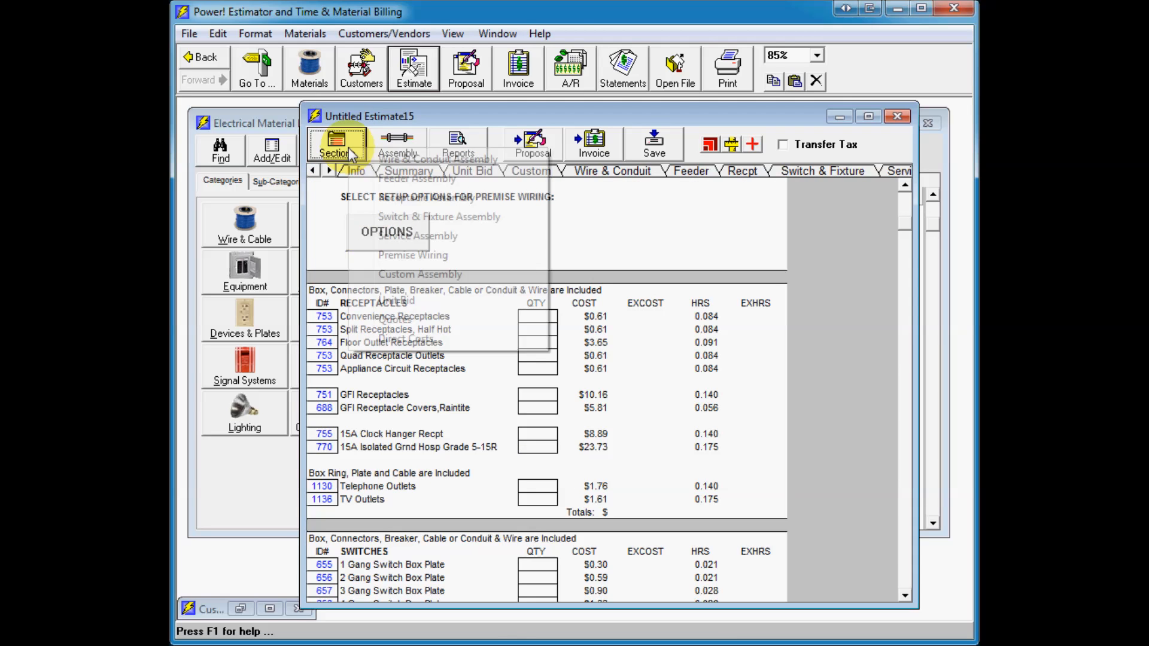
pyautogui.click(386, 198)
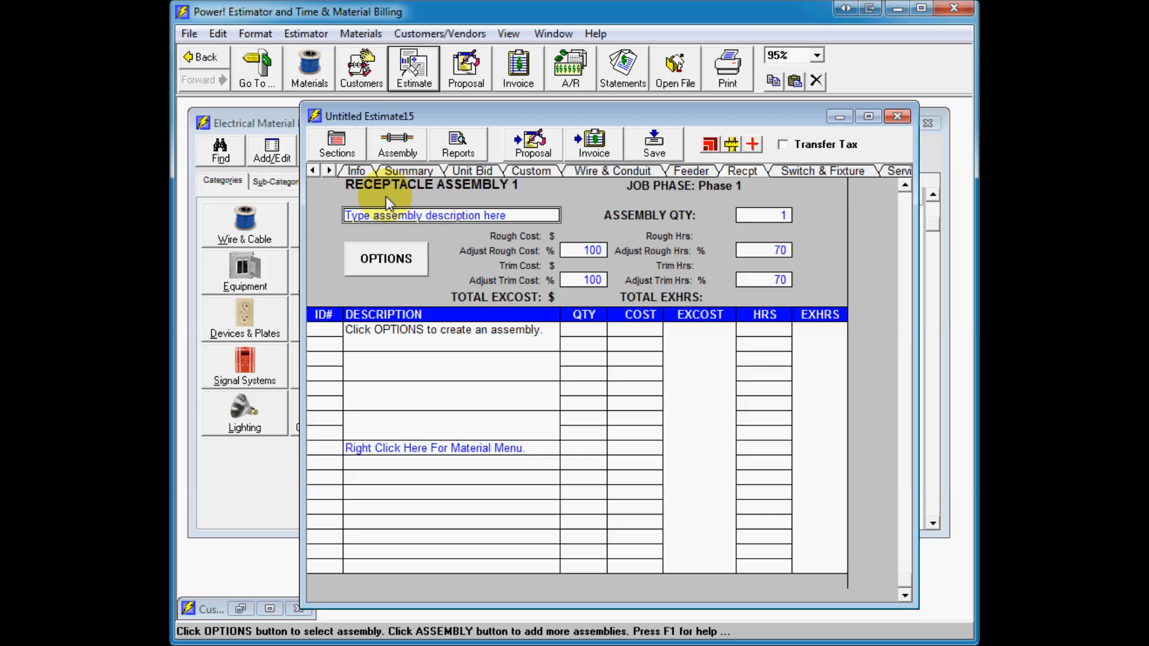
# Step: Review the options available under the Assembly and Reports commands of the estimate
pyautogui.click(412, 142)
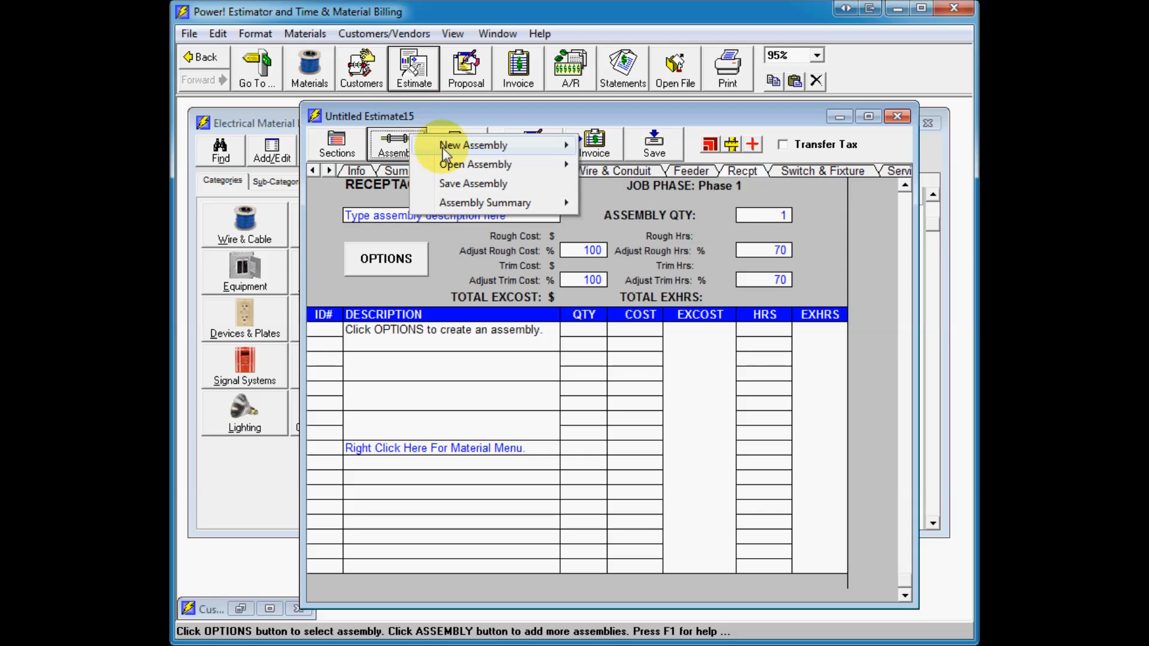
pyautogui.moveTo(477, 166)
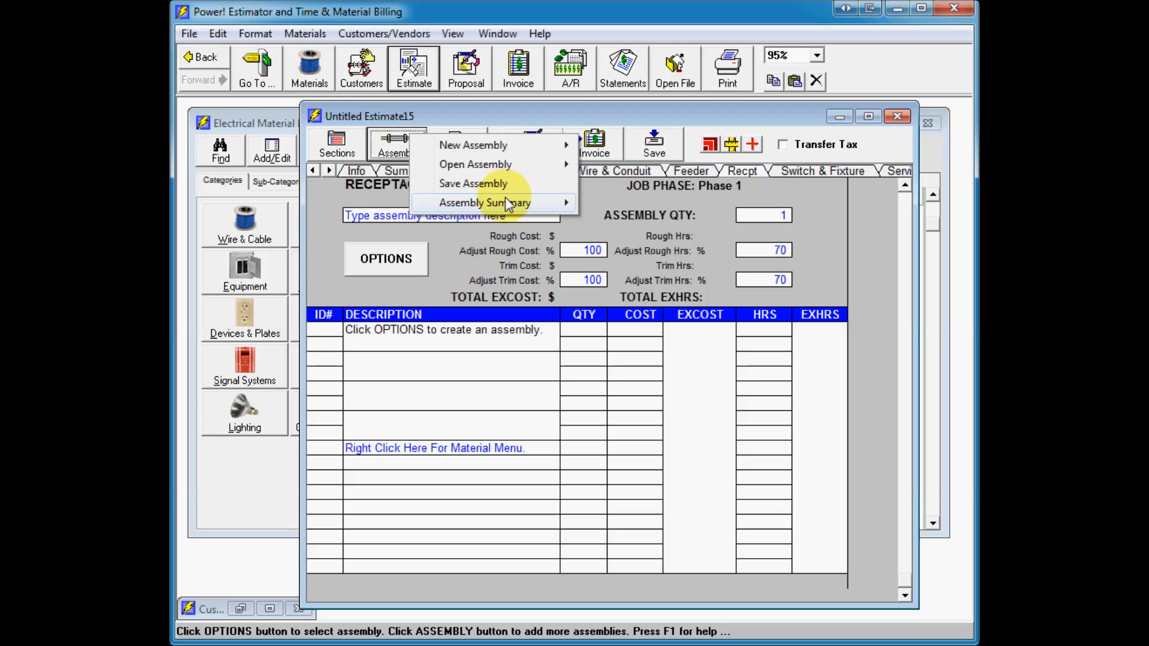
pyautogui.moveTo(509, 201)
pyautogui.click(496, 115)
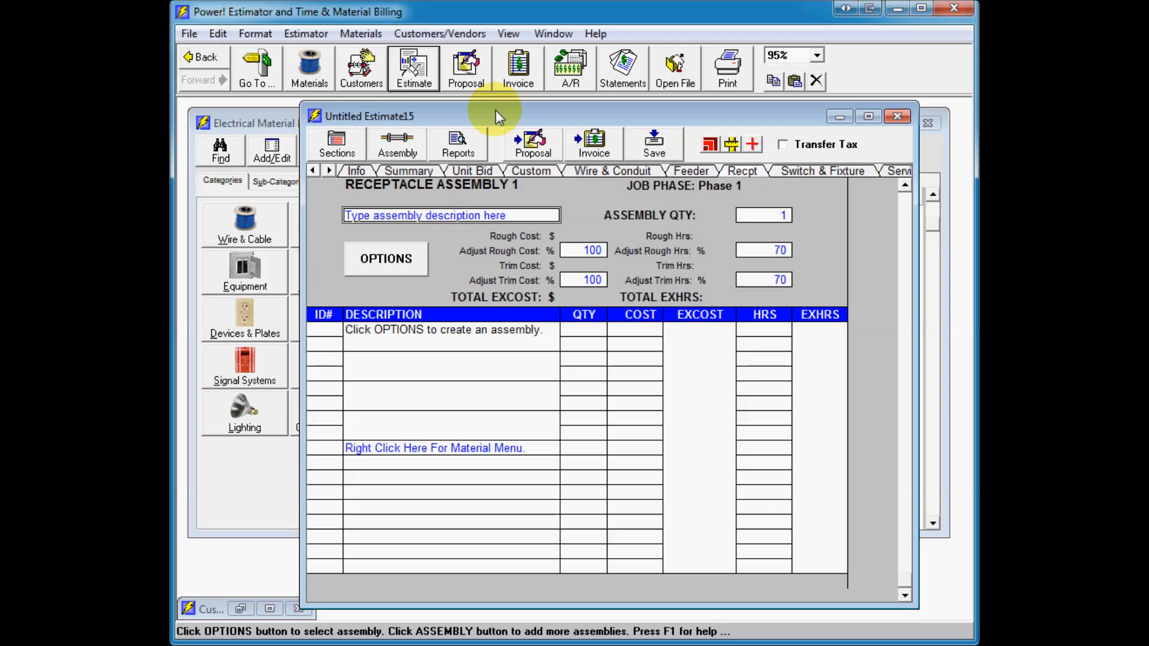
pyautogui.click(467, 143)
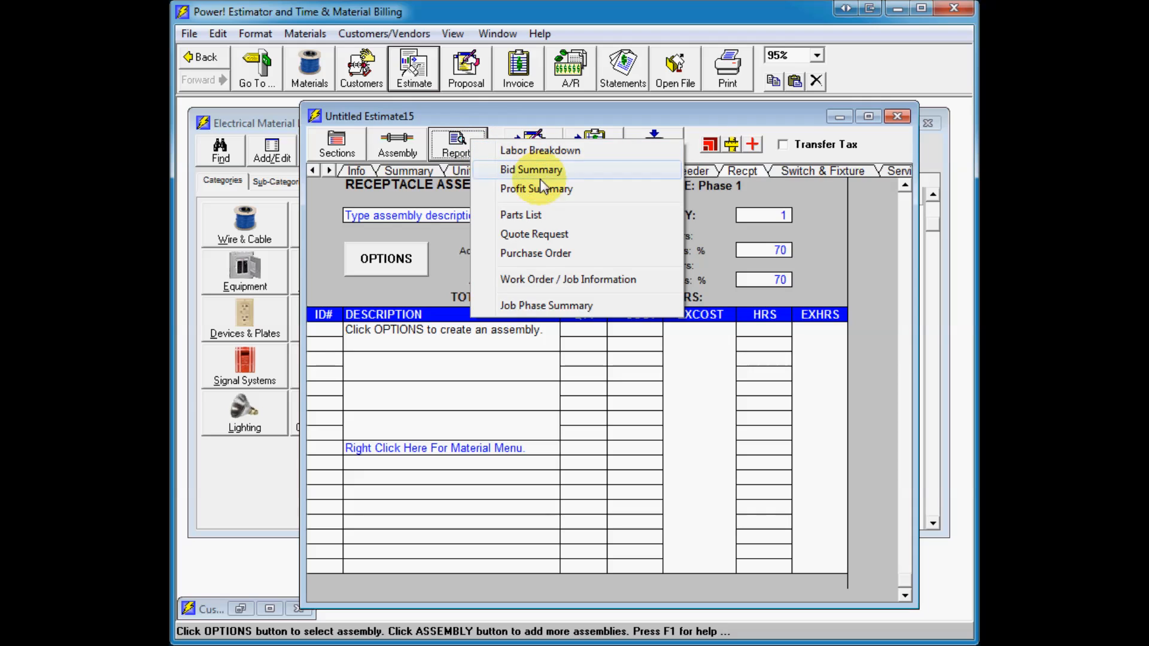
pyautogui.click(556, 304)
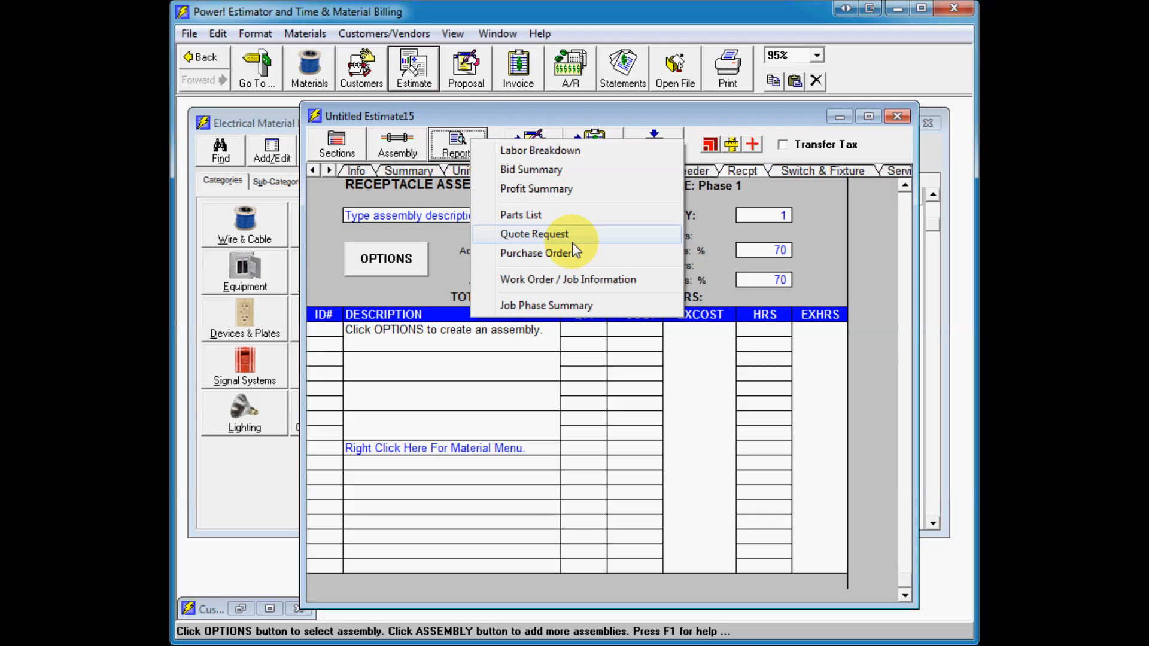
pyautogui.click(530, 107)
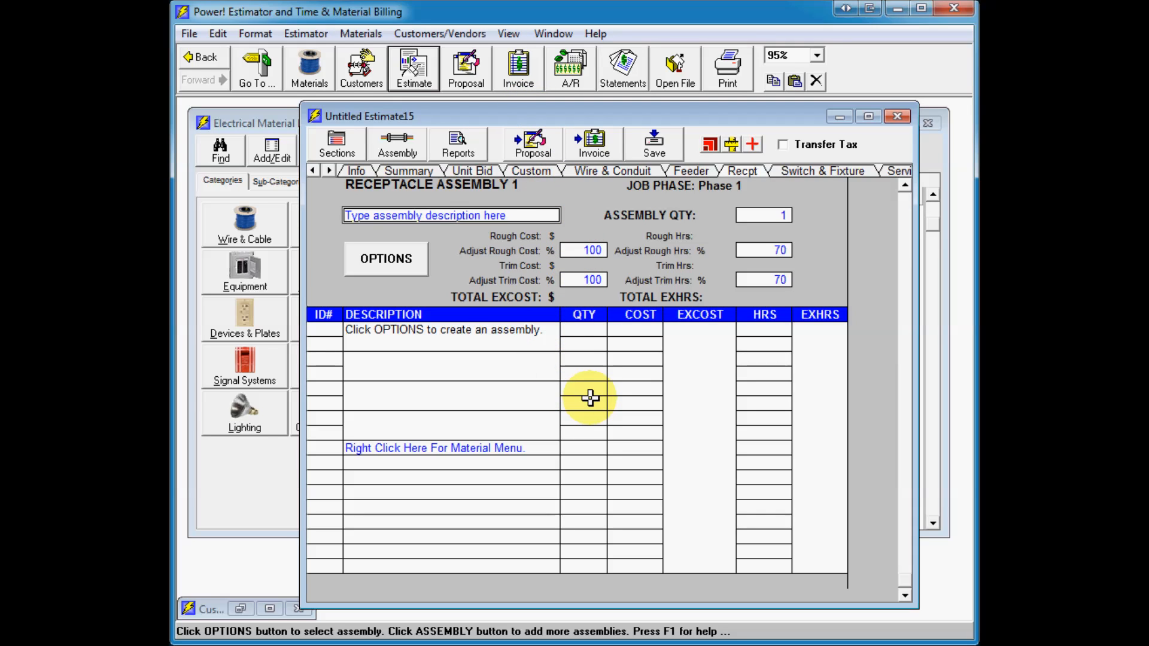
# Step: Open the Wire & Conduit options and set the conduit to EMT-Screw Fittings, 1" size, with 3 bends
pyautogui.click(638, 170)
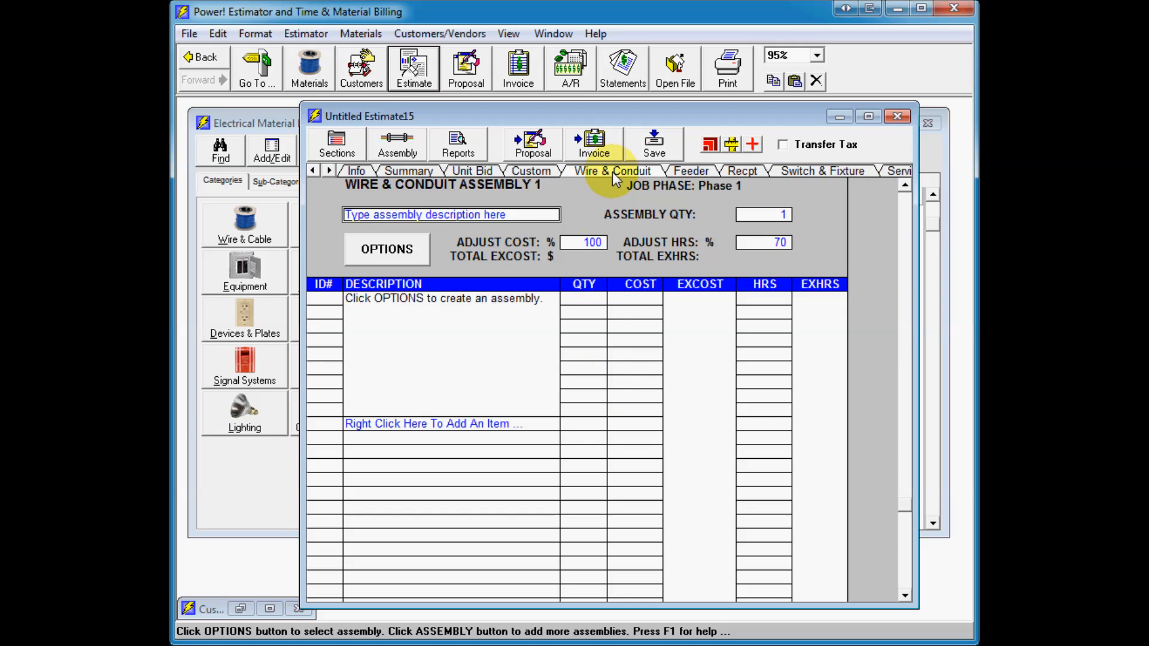
pyautogui.click(410, 259)
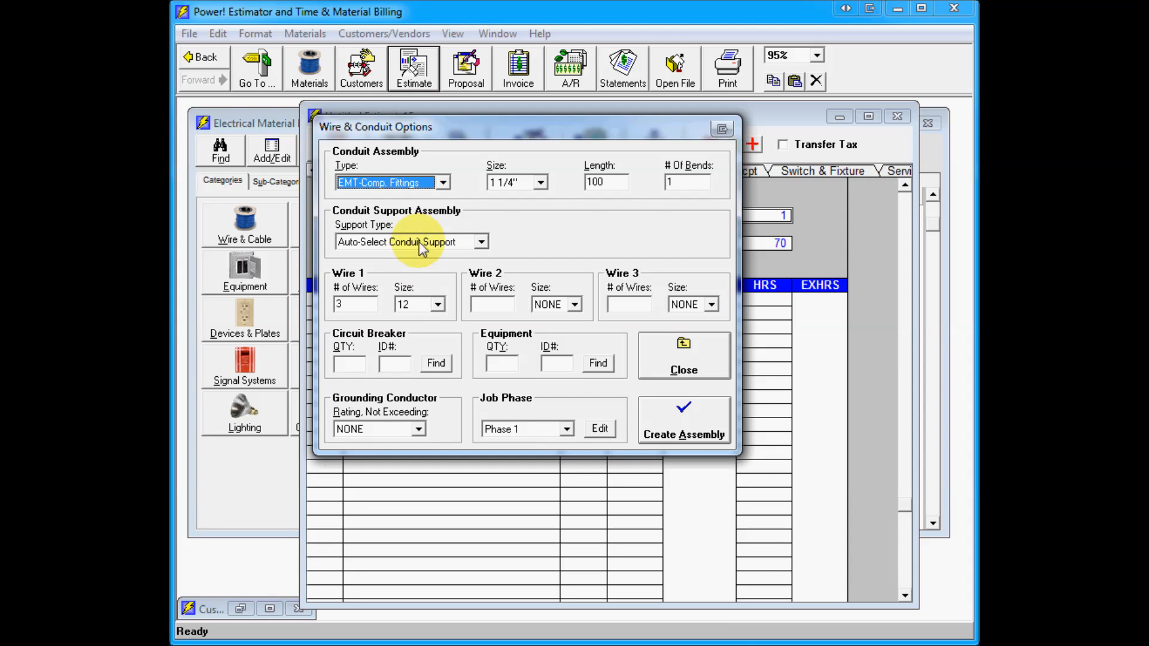
pyautogui.click(442, 181)
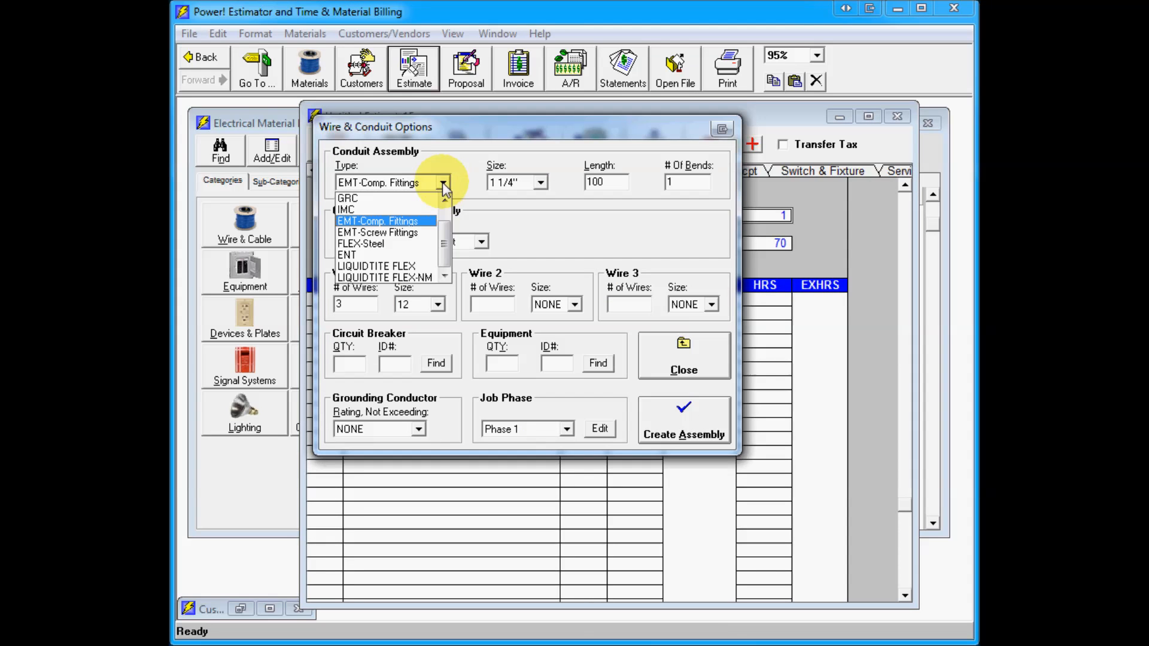
pyautogui.click(430, 233)
pyautogui.click(539, 184)
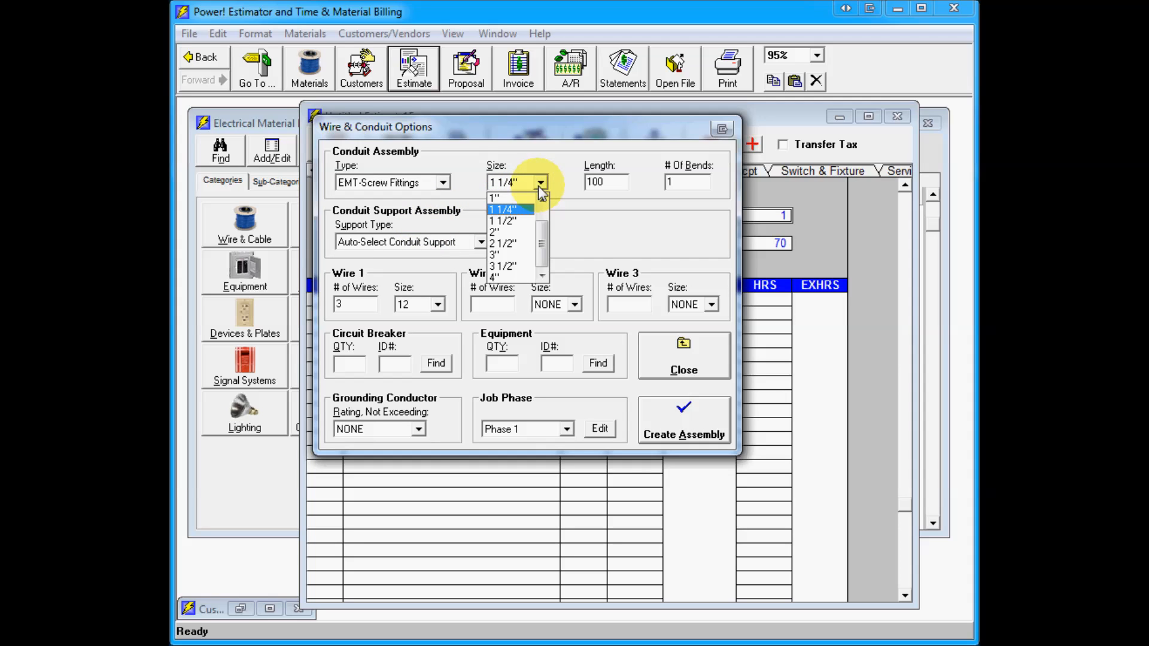
pyautogui.click(517, 197)
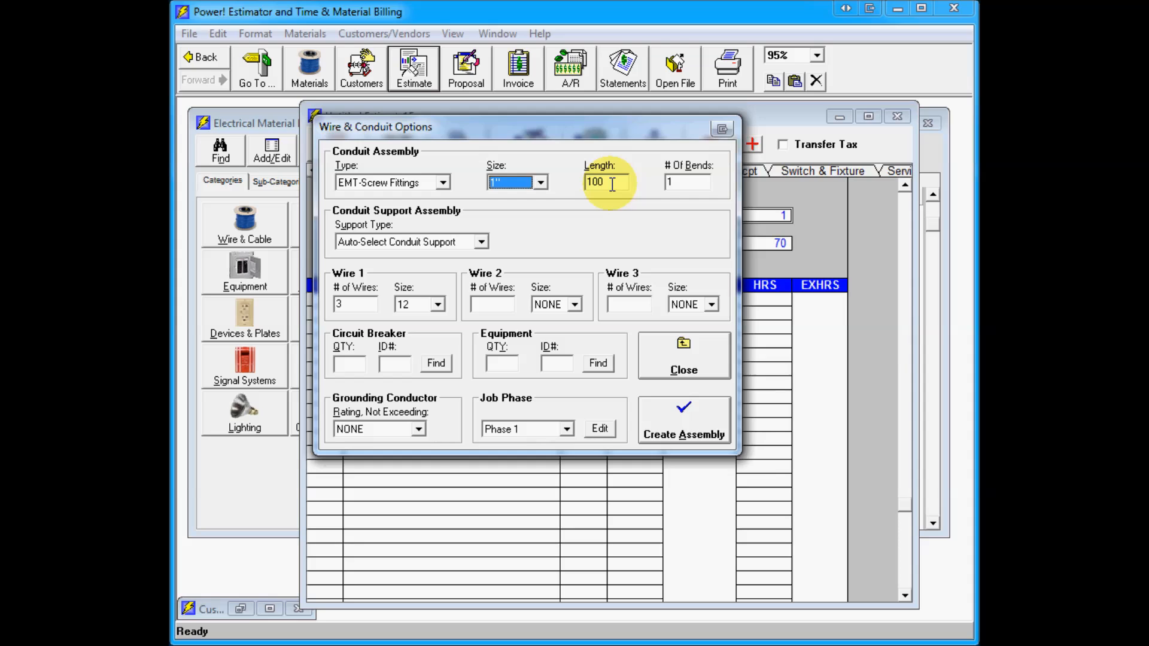
pyautogui.click(704, 183)
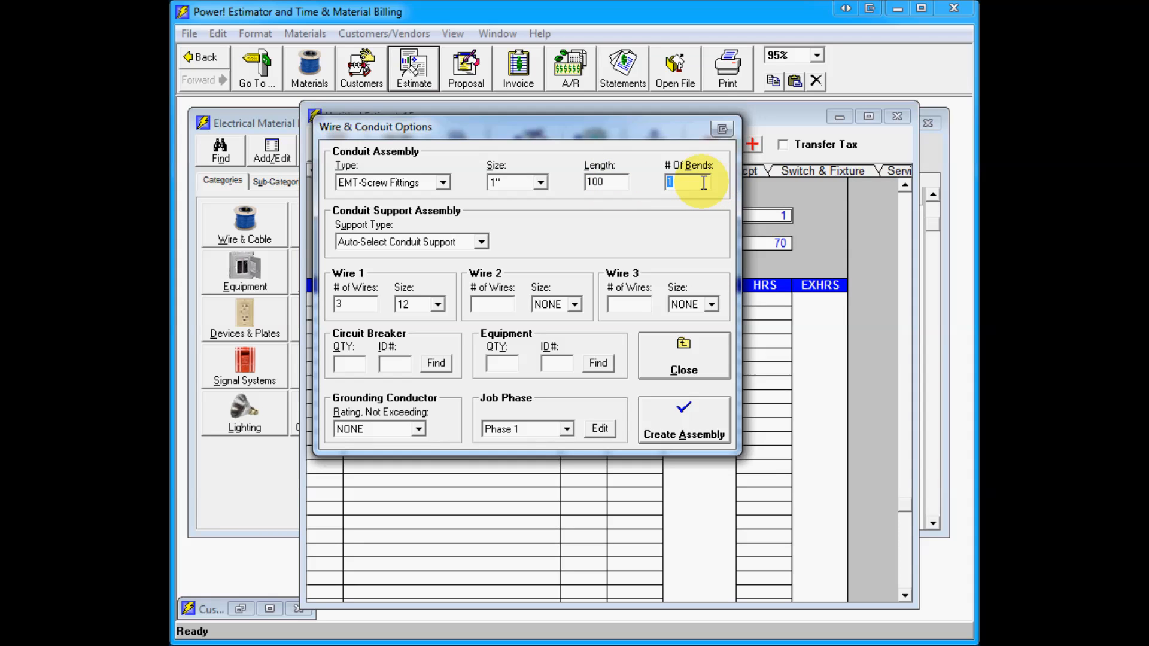
pyautogui.write('3')
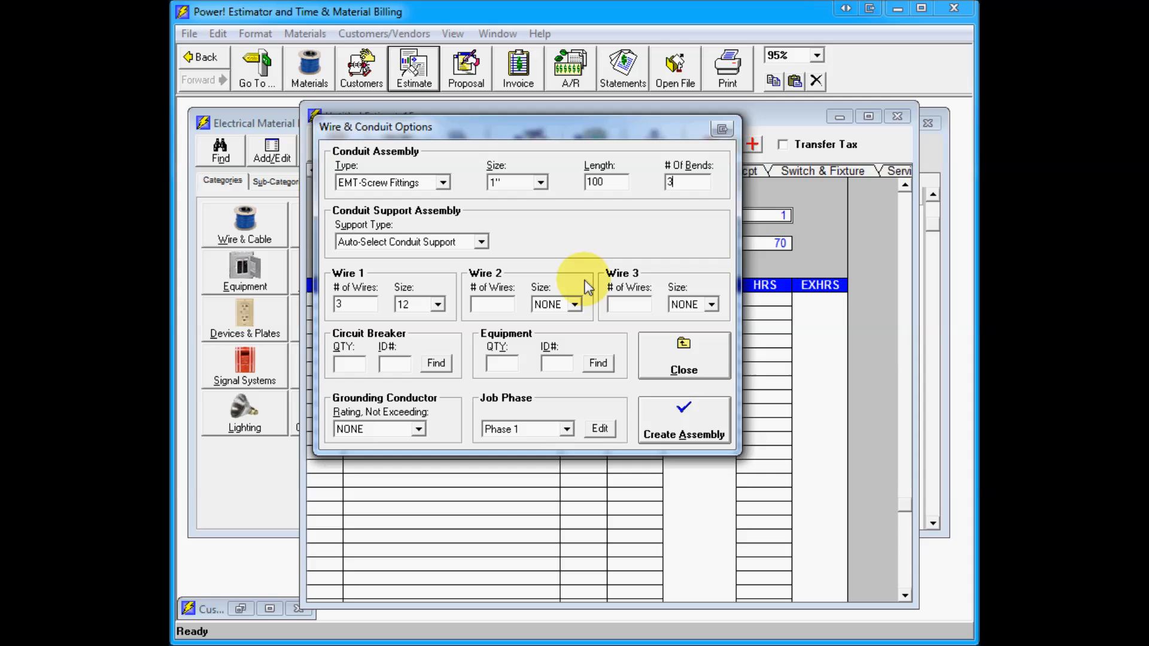
# Step: Set Wire 1 size to 8, choose job phase Floor 1, and create the wire and conduit assembly
pyautogui.click(435, 307)
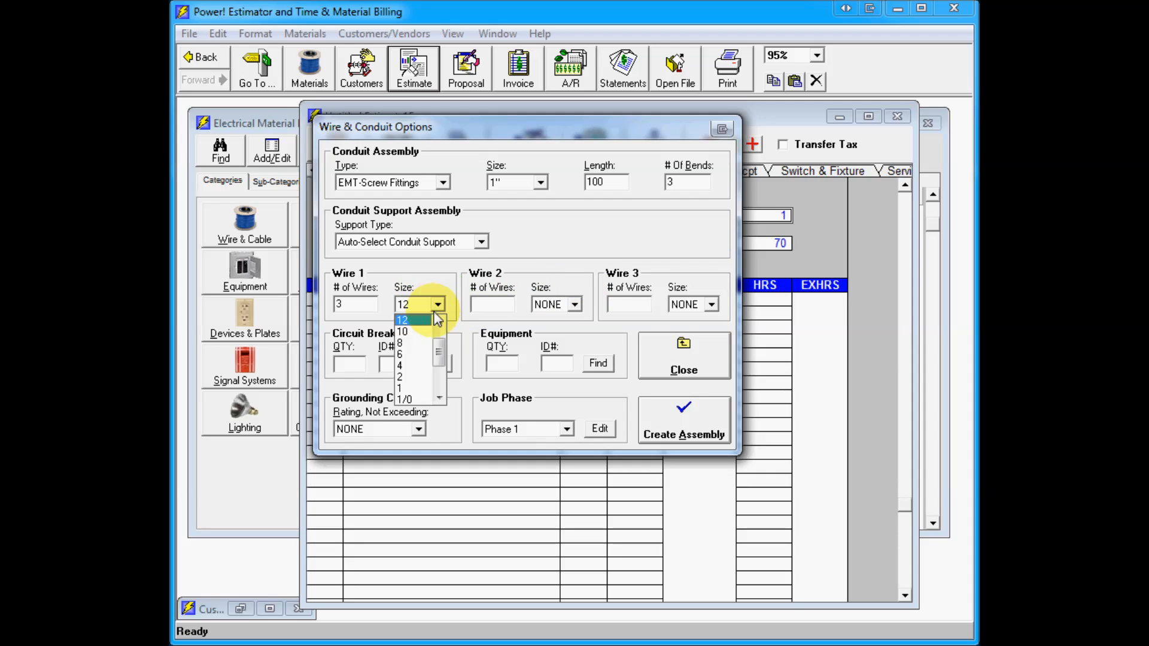
pyautogui.click(419, 339)
pyautogui.click(566, 429)
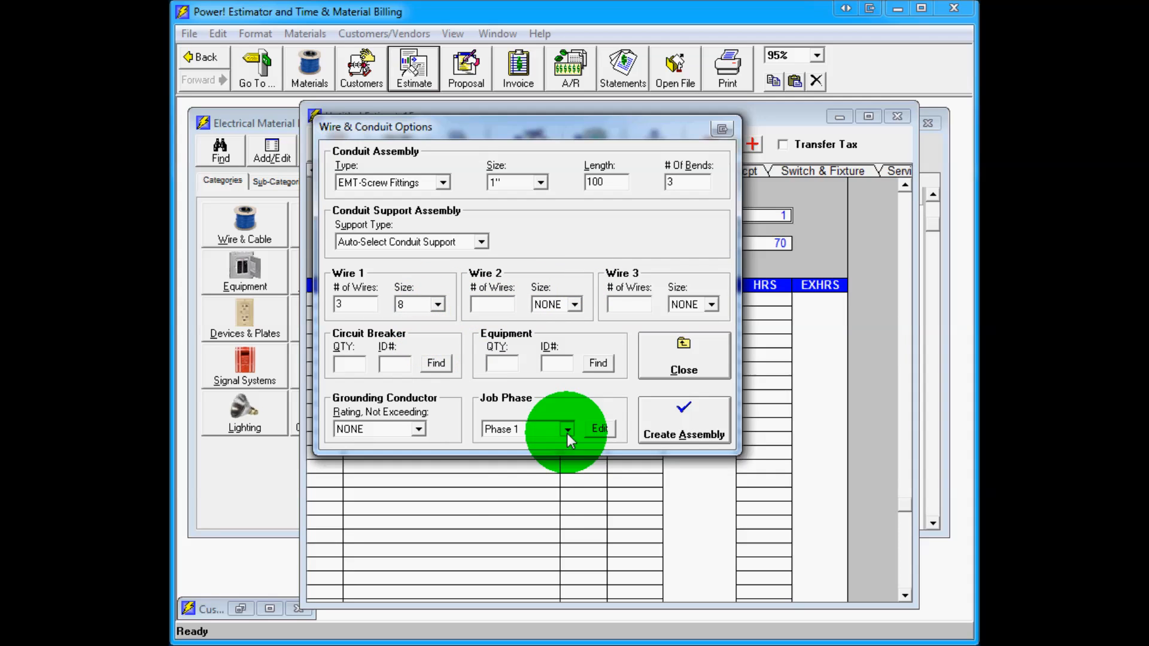
pyautogui.click(531, 502)
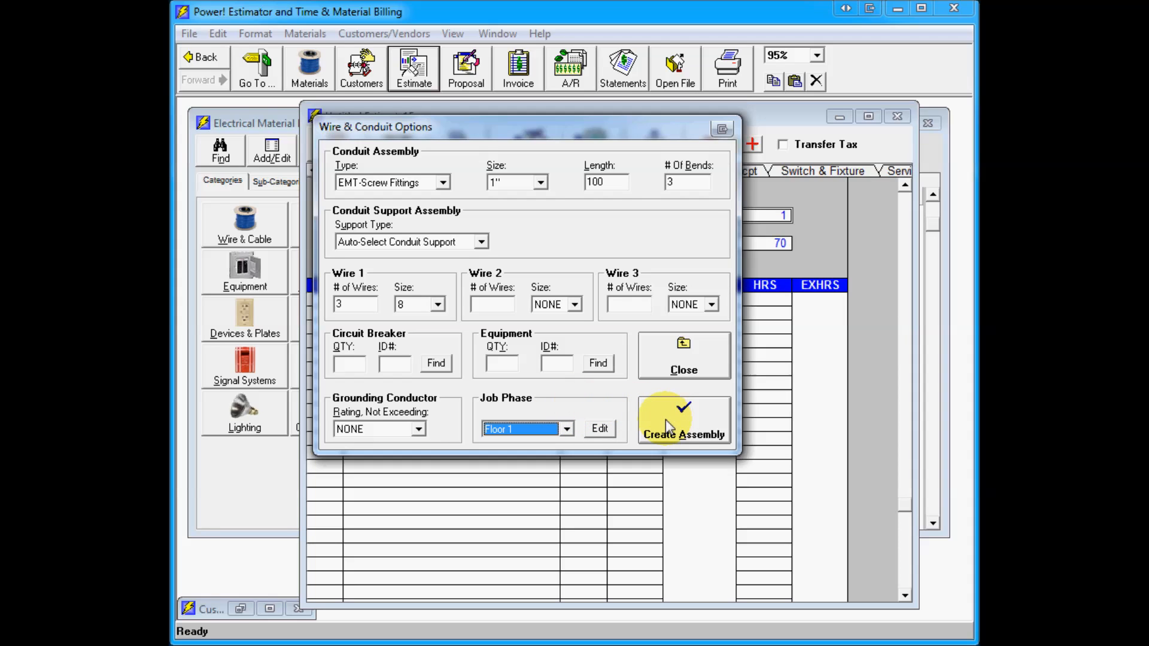
pyautogui.click(710, 423)
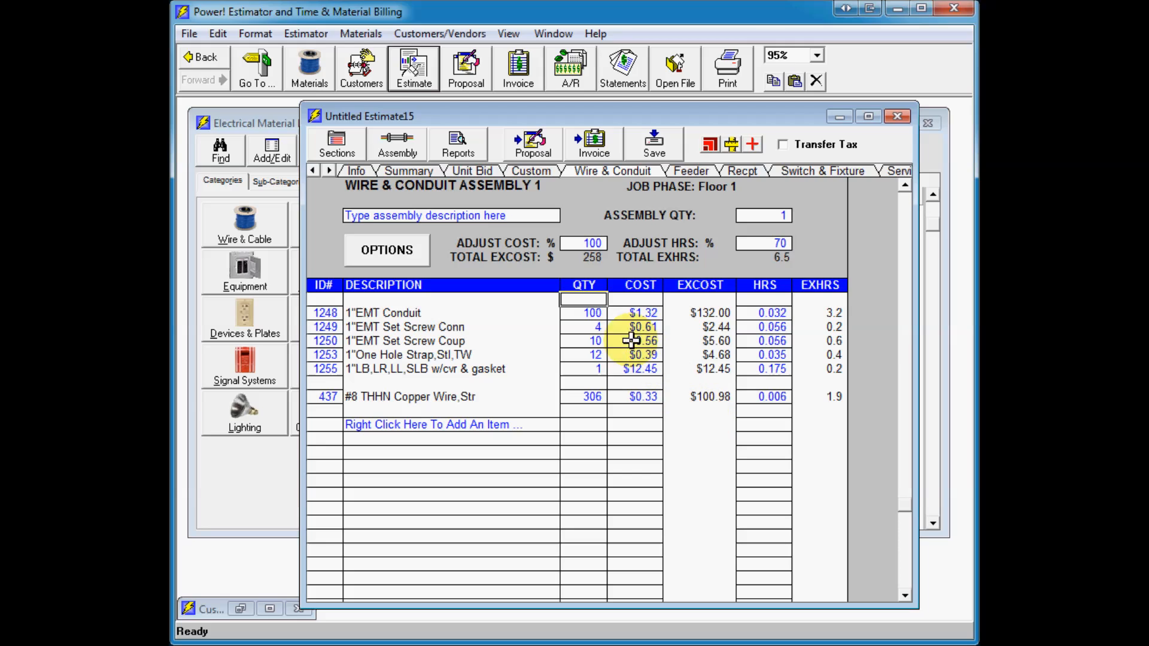
# Step: Edit the quantities in the assembly's material lines, setting the LB fitting quantity to 1
pyautogui.click(594, 328)
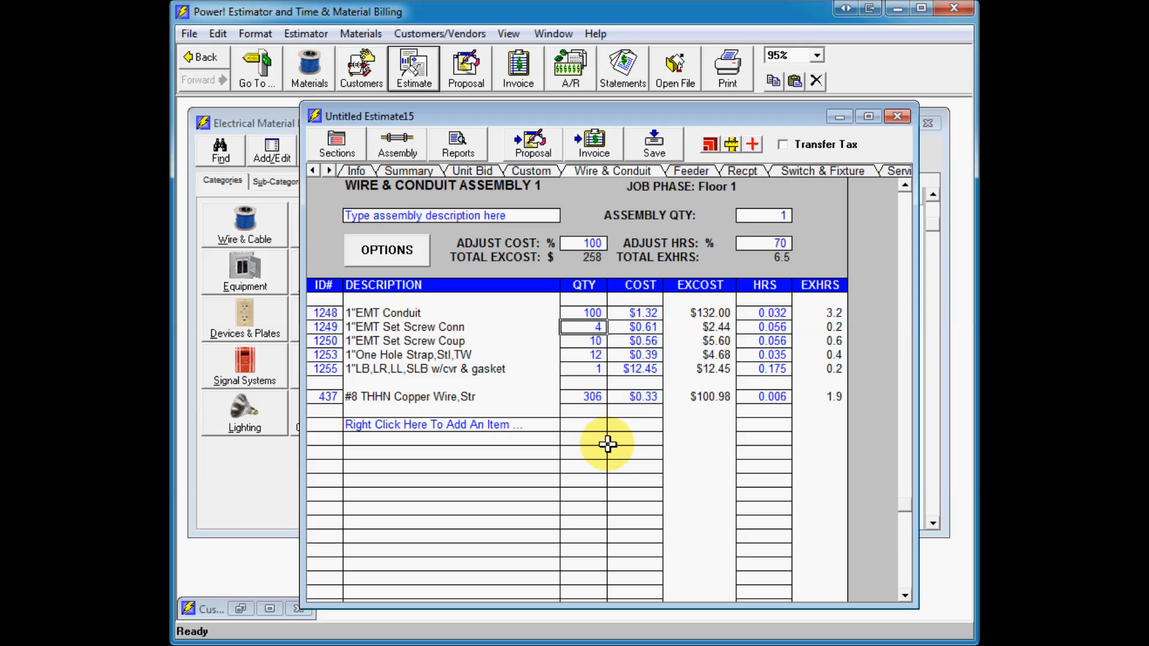
pyautogui.click(584, 370)
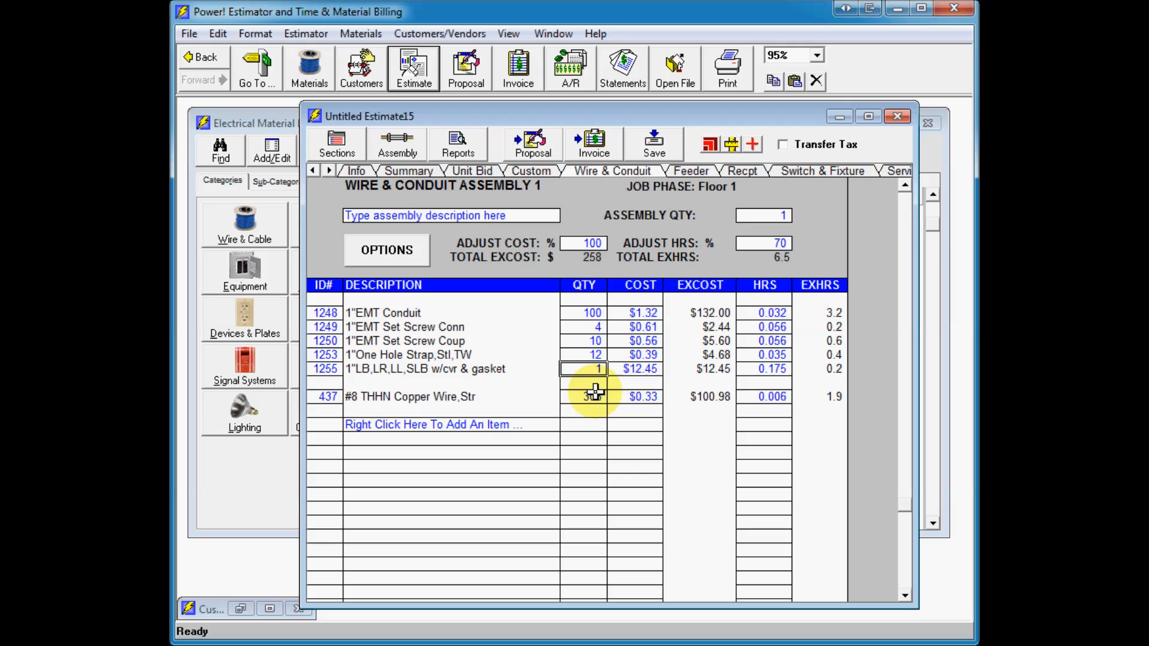
pyautogui.click(587, 312)
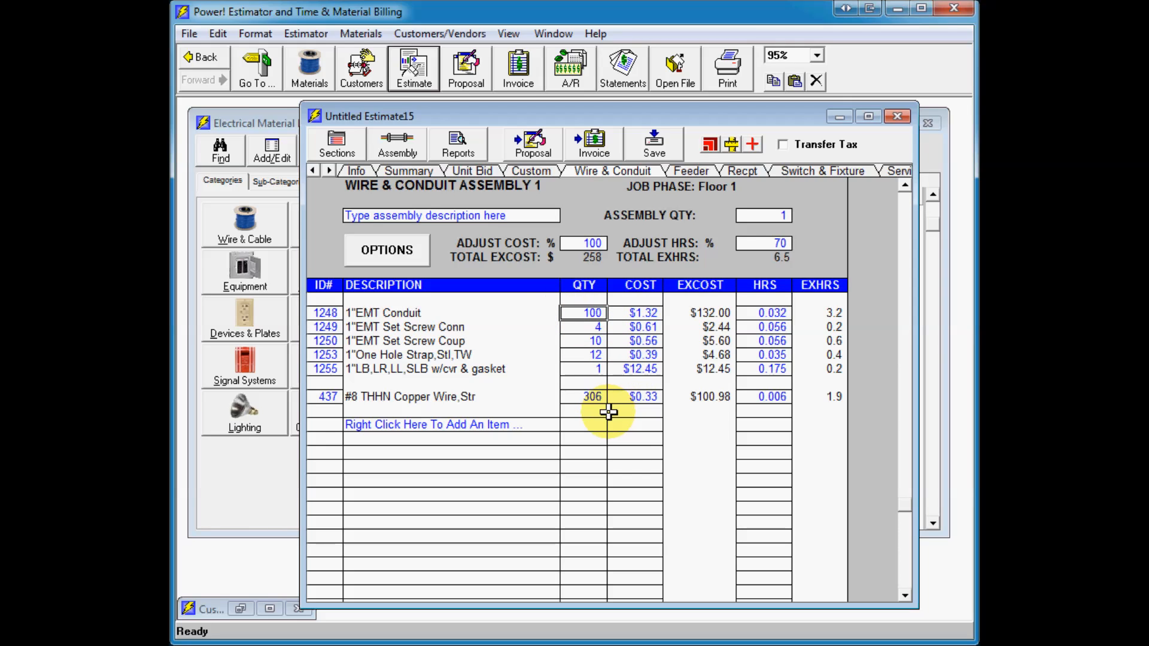
pyautogui.click(594, 367)
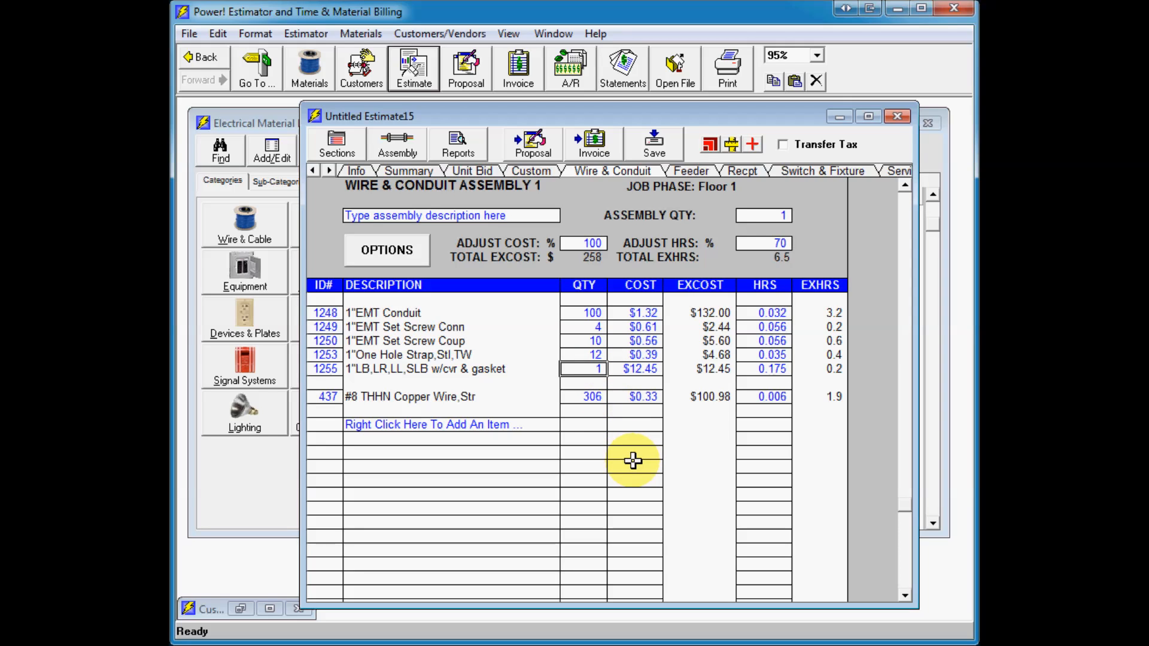
pyautogui.write('3')
pyautogui.write('1')
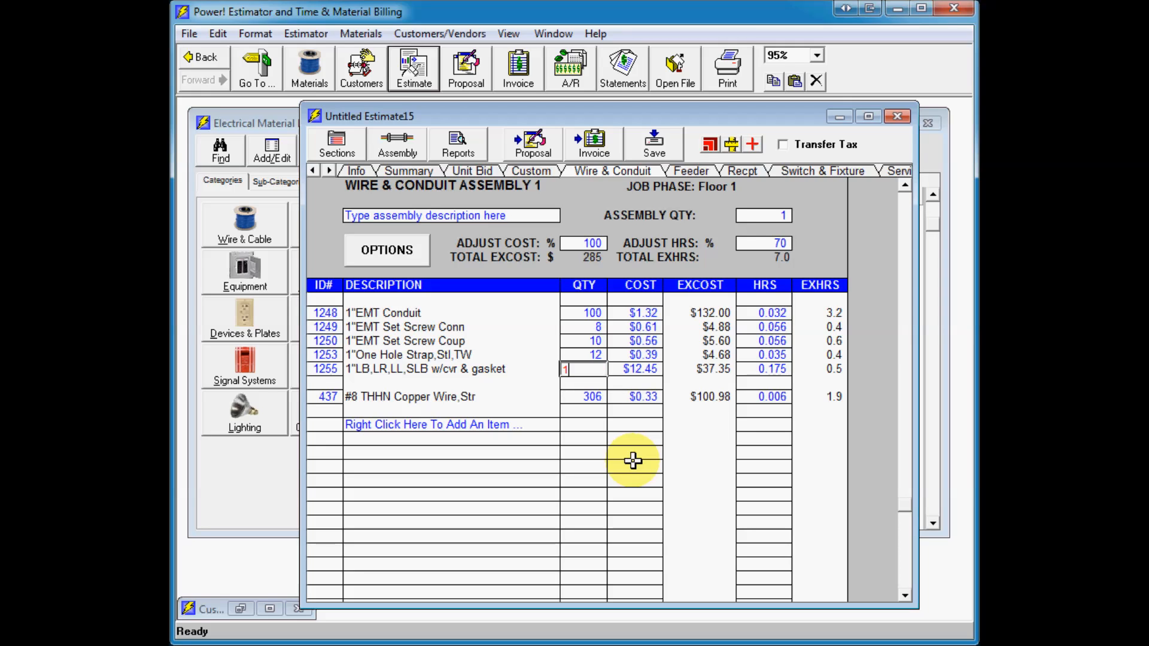
pyautogui.press('Return')
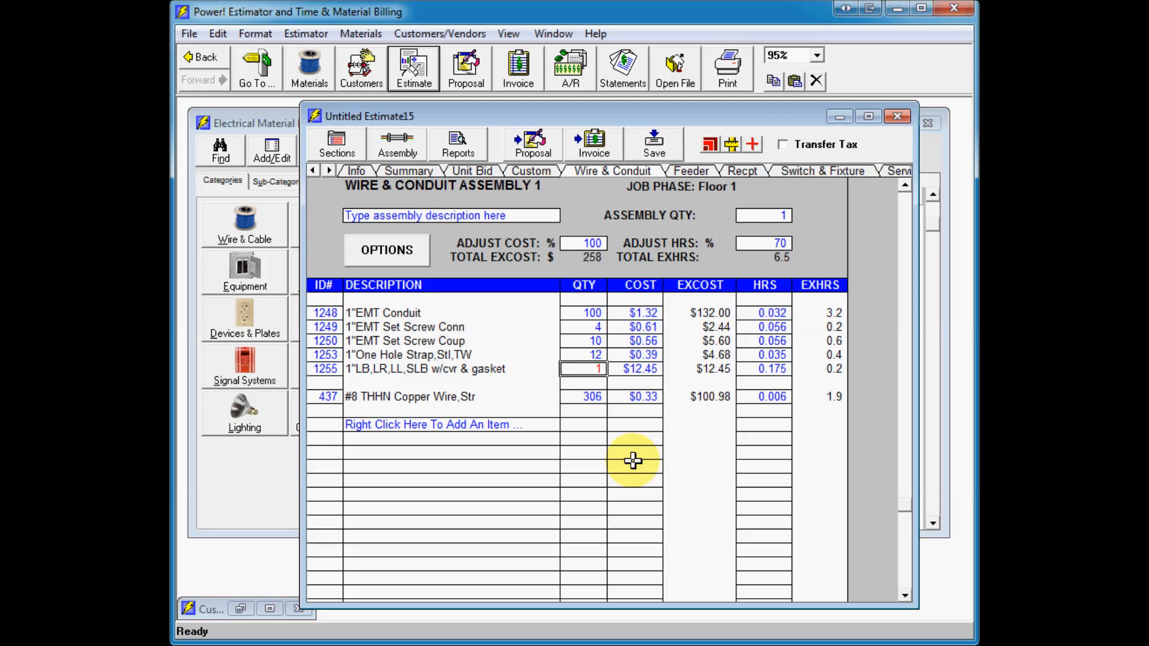
pyautogui.click(620, 370)
pyautogui.click(598, 368)
pyautogui.click(592, 399)
# Step: Add a 2P-30A,240V Fused Switch,nema1 from Equipment's SAFETY SWITCHES-240V category to the assembly with quantity 1
pyautogui.rightClick(413, 428)
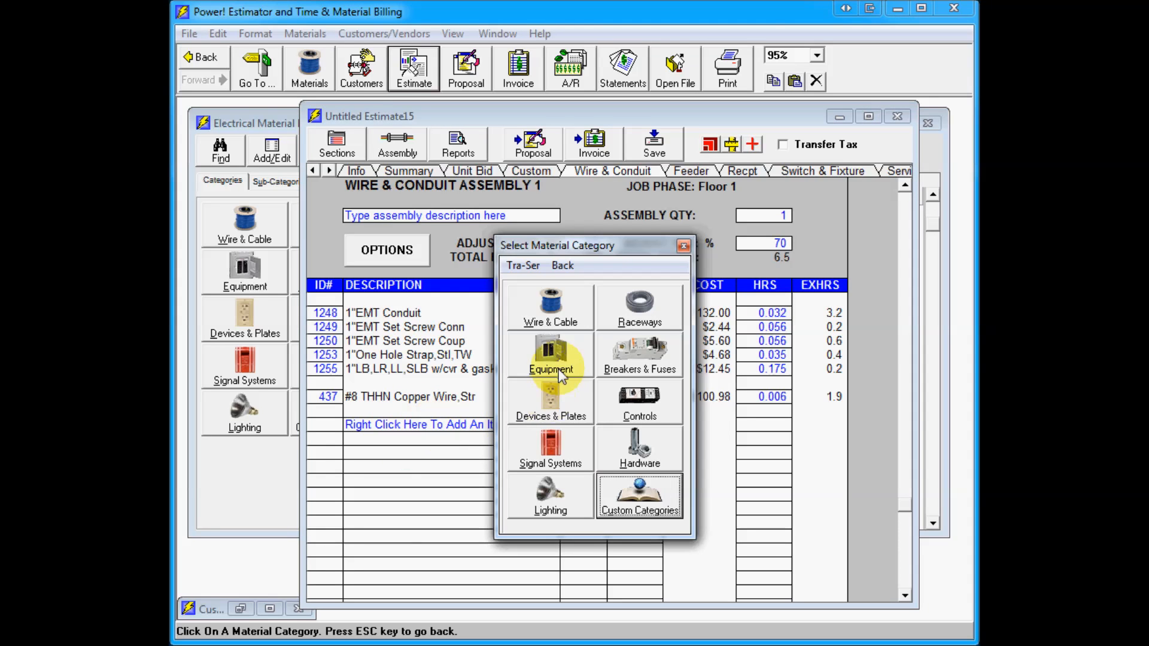
pyautogui.click(565, 363)
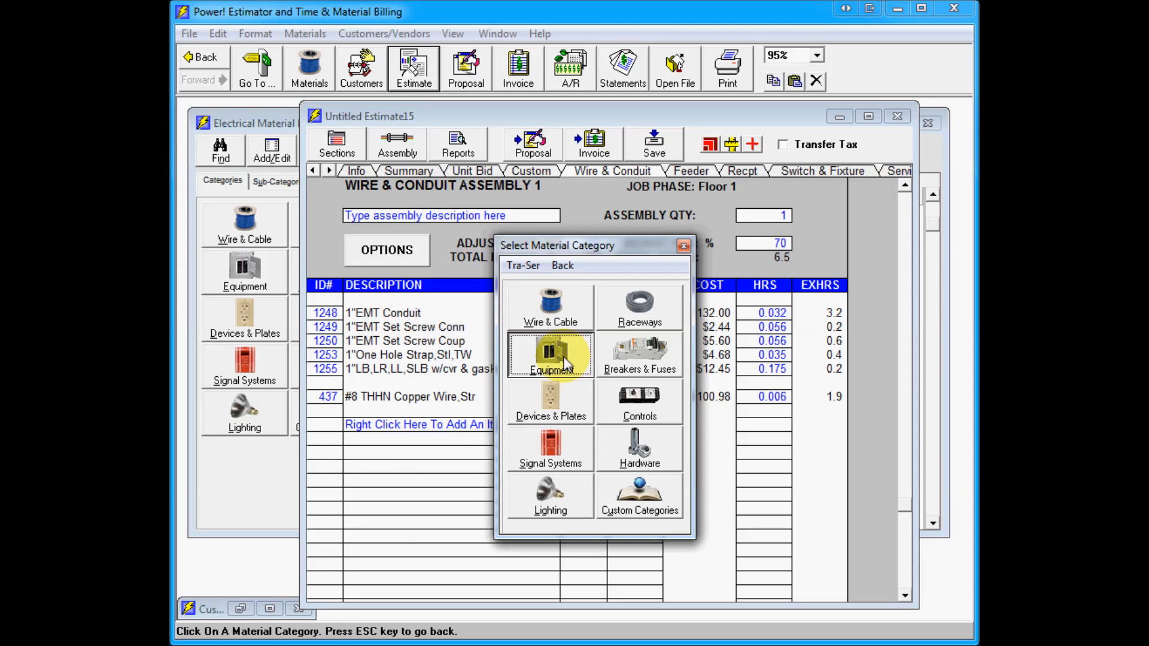
pyautogui.click(556, 299)
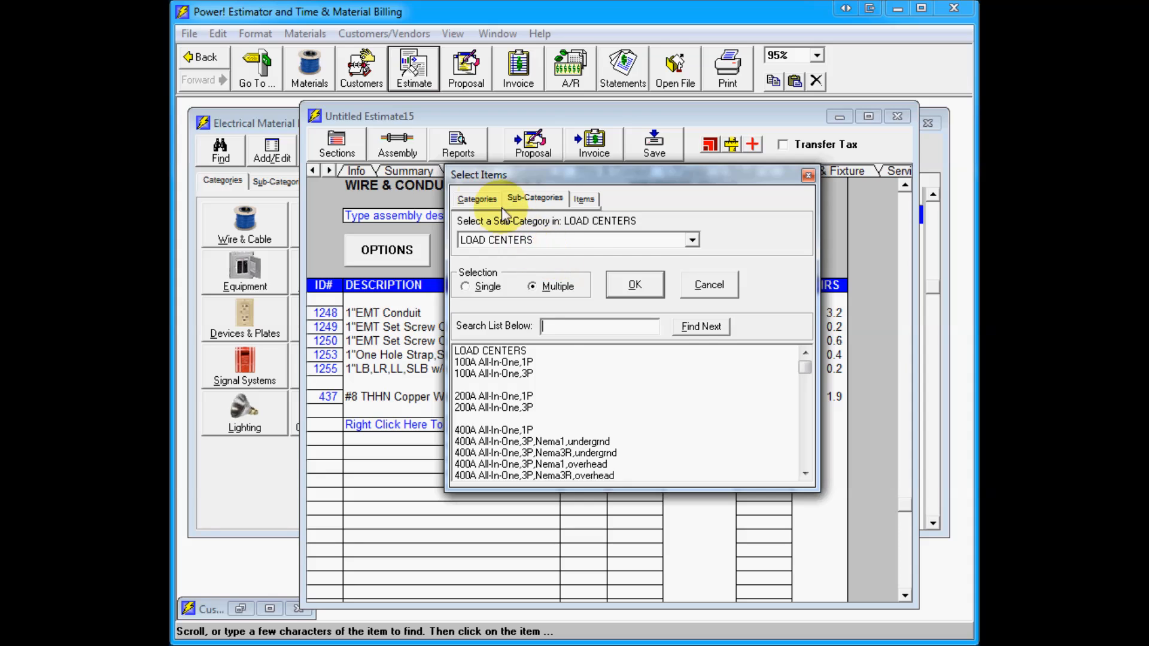
pyautogui.click(477, 199)
pyautogui.click(503, 269)
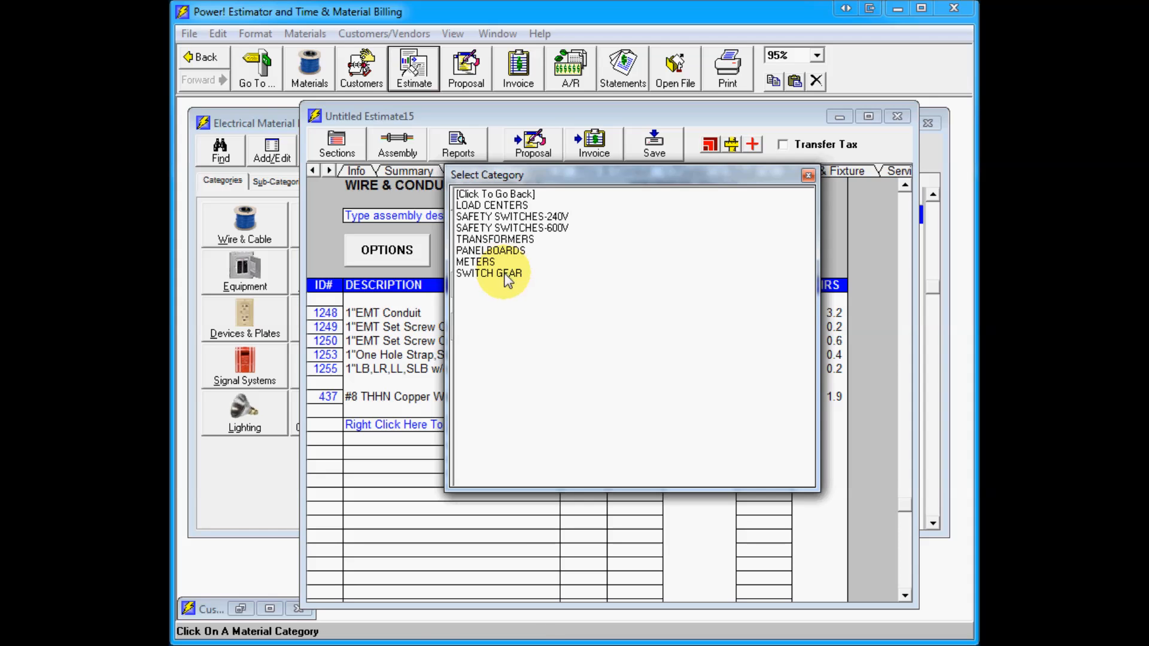
pyautogui.click(487, 217)
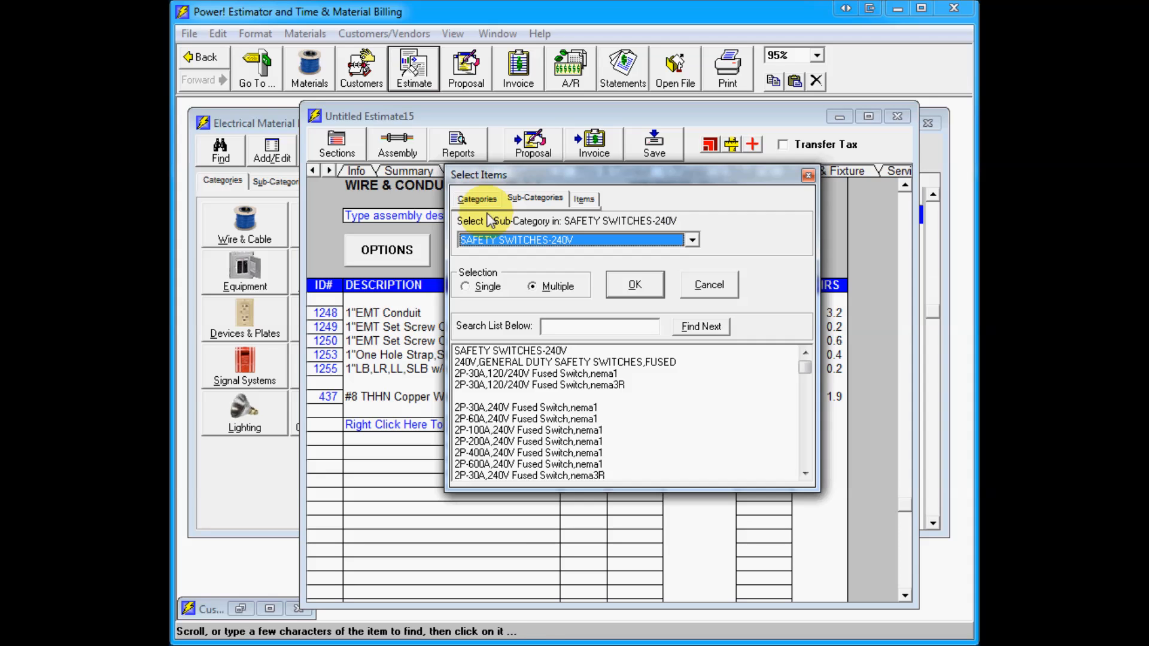
pyautogui.click(508, 409)
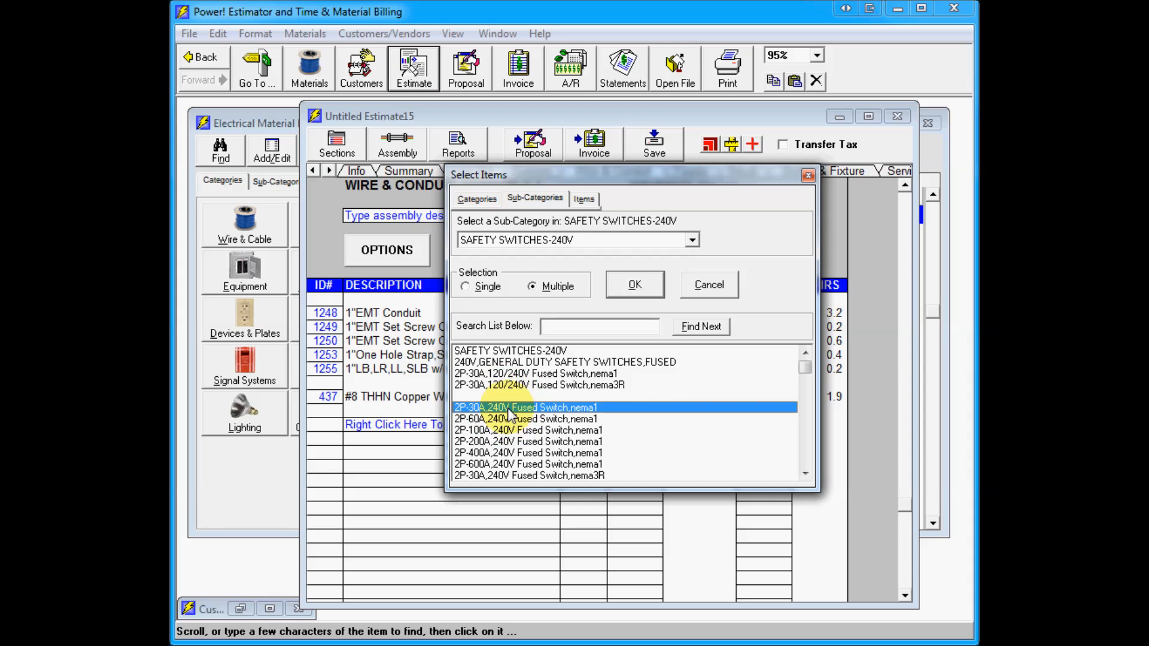
pyautogui.click(636, 287)
pyautogui.write('1')
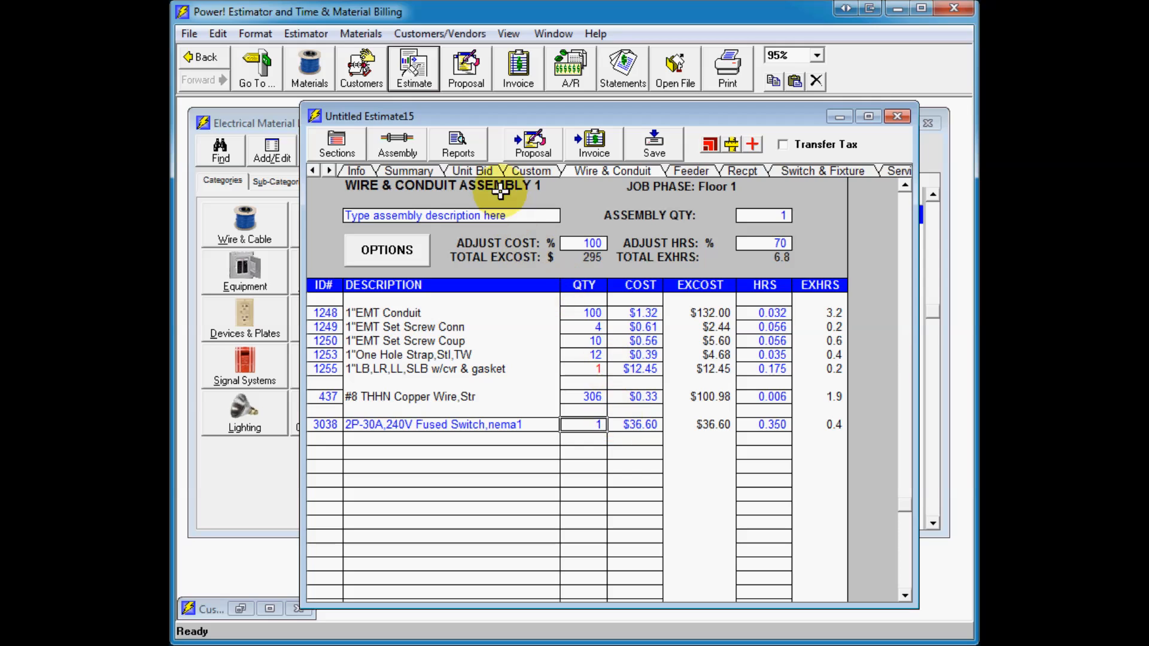
# Step: In the Unit Bid section, add the 3/4" Flex Conduit,Al, Conn screw-in, Conn 90, One Hole HW Strap and Flex To Emt Coup from Raceways' FLEX CONDUIT & FITTINGS
pyautogui.click(472, 171)
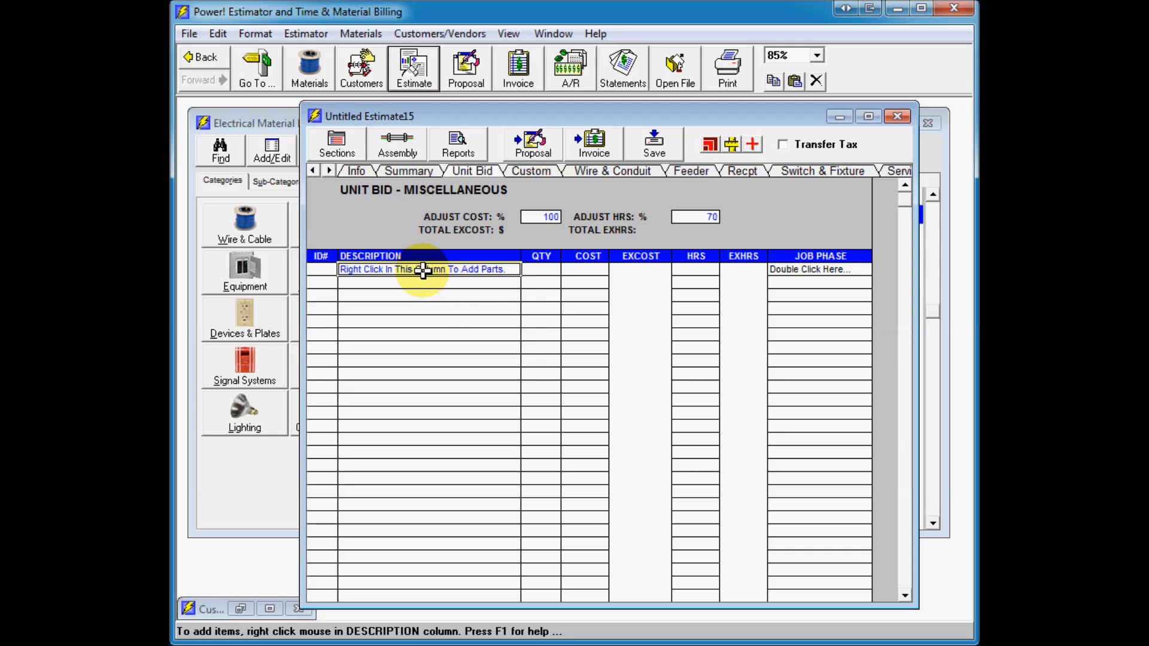
pyautogui.rightClick(392, 271)
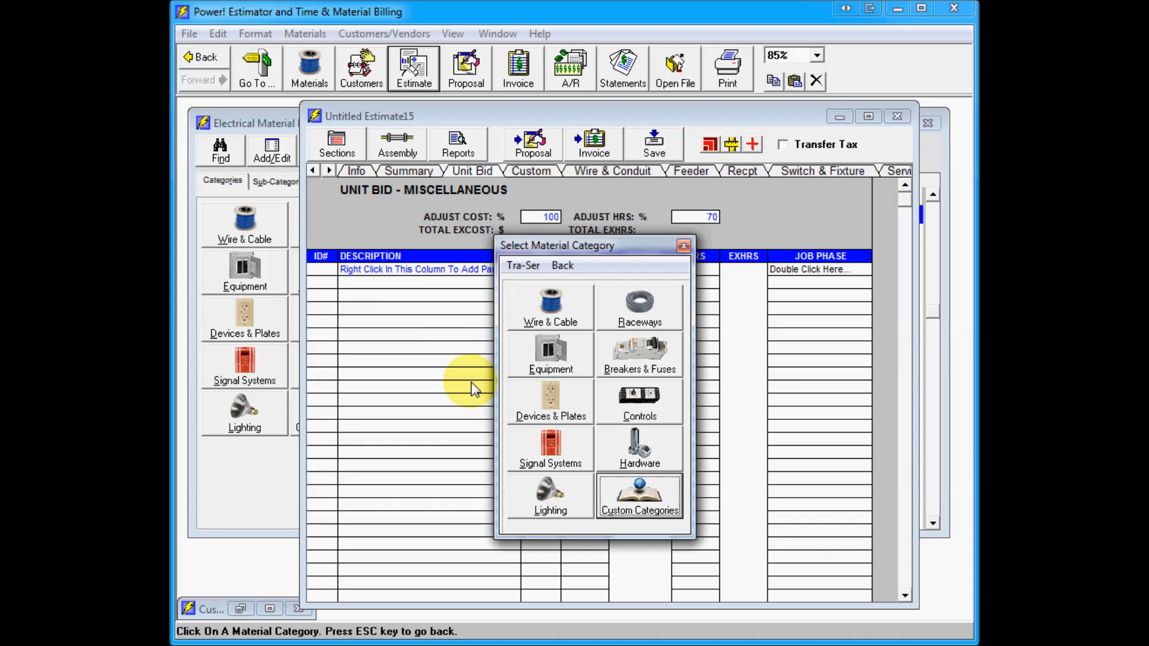
pyautogui.click(630, 314)
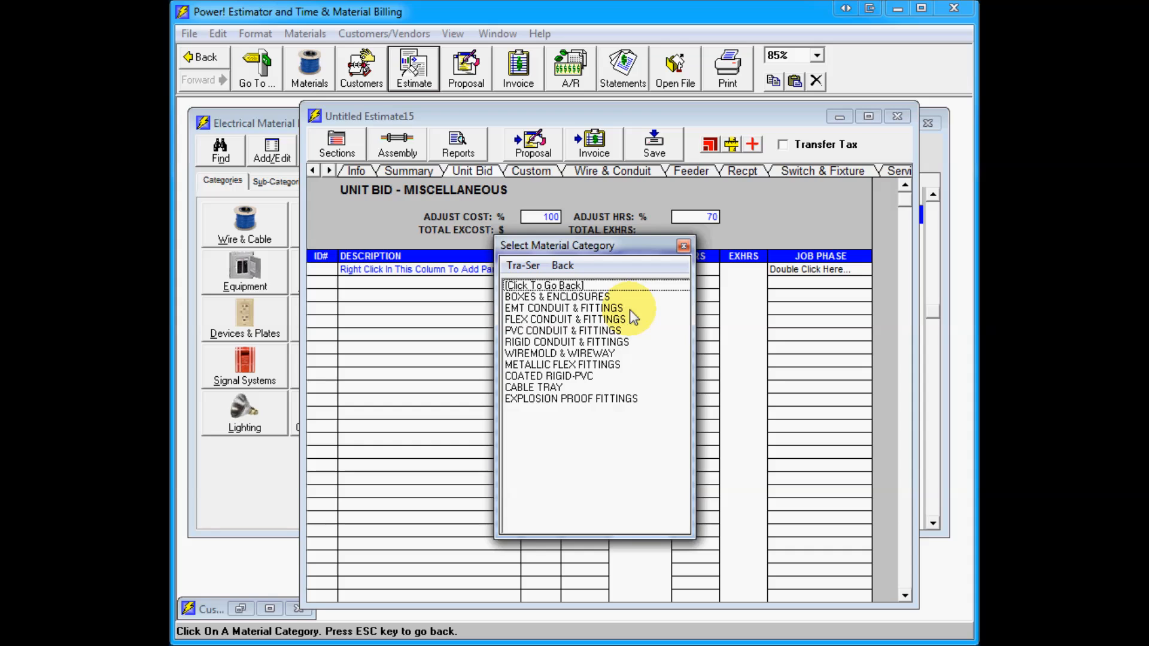
pyautogui.click(583, 317)
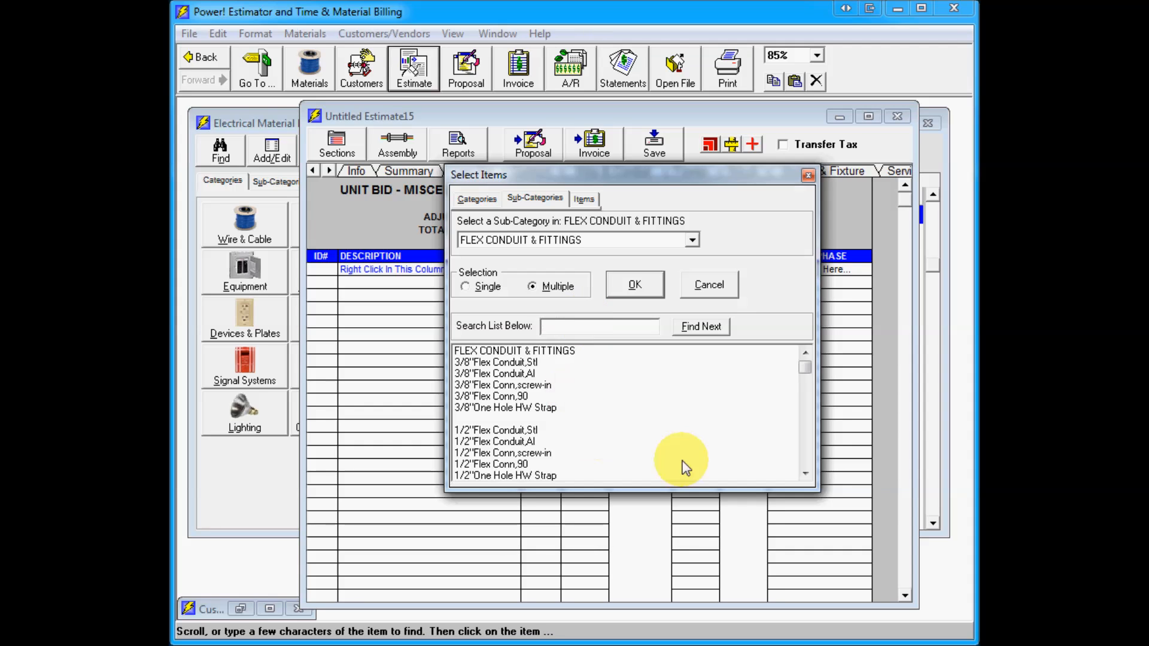
pyautogui.click(805, 474)
pyautogui.click(805, 473)
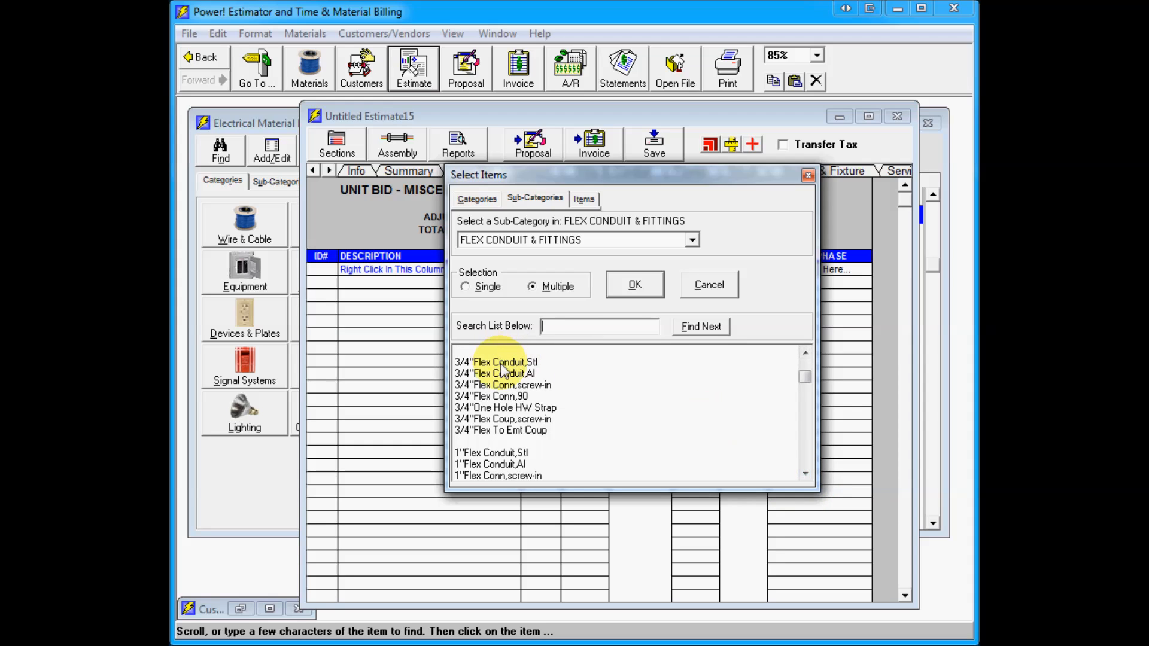
pyautogui.click(518, 375)
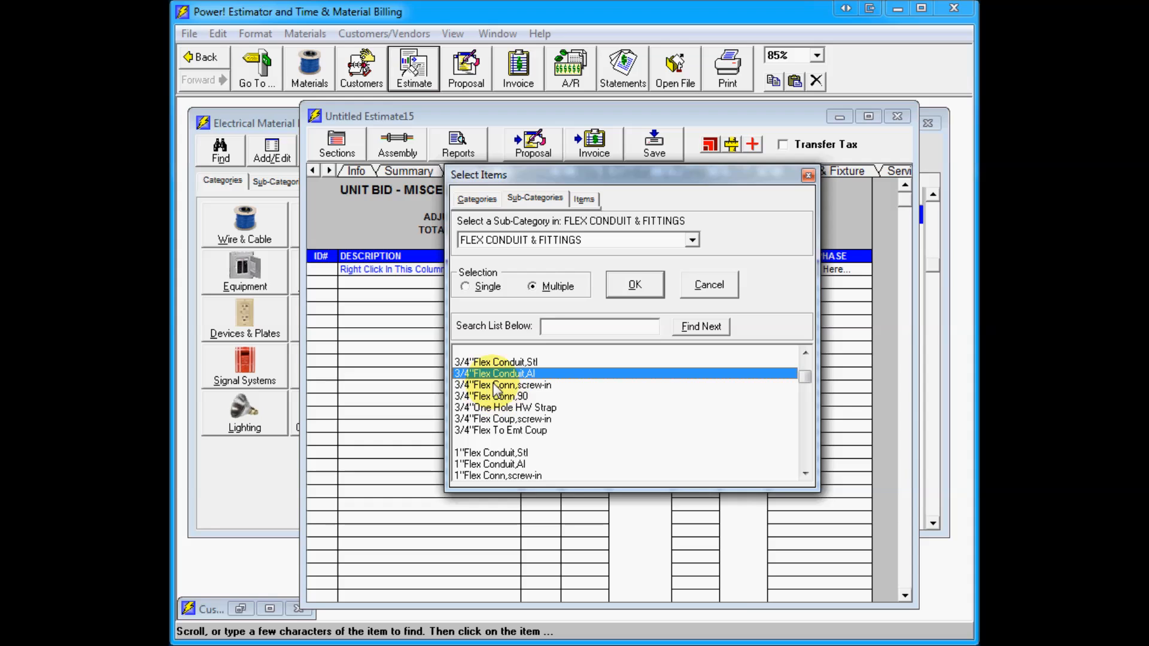
pyautogui.click(503, 384)
pyautogui.click(508, 397)
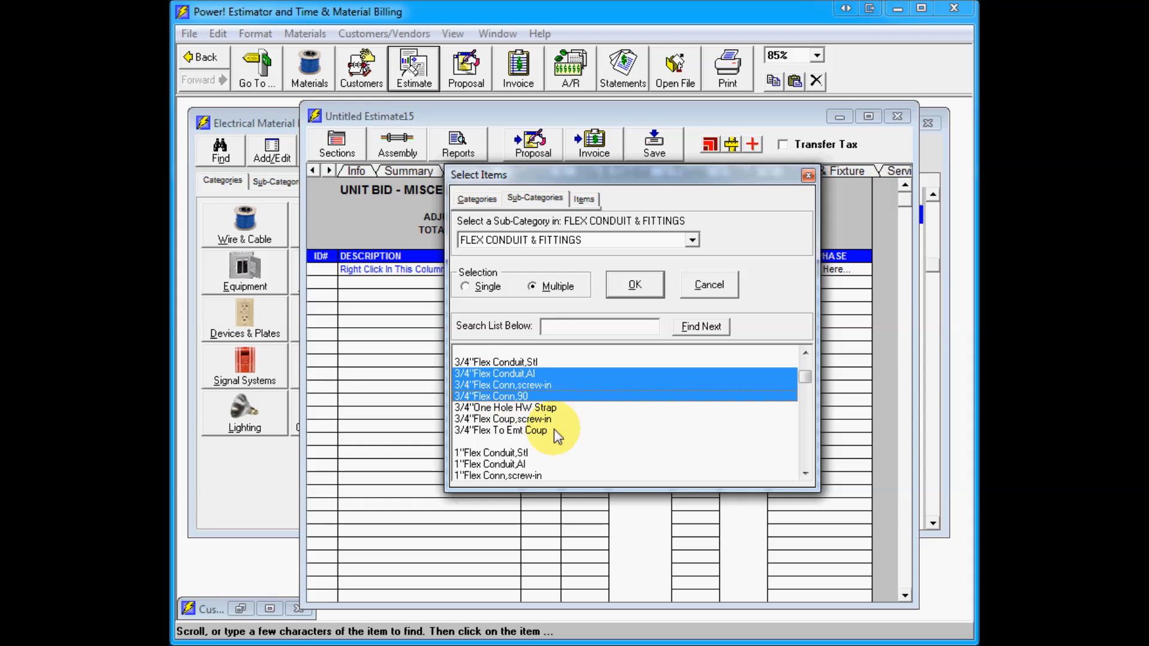
pyautogui.click(516, 408)
pyautogui.click(537, 430)
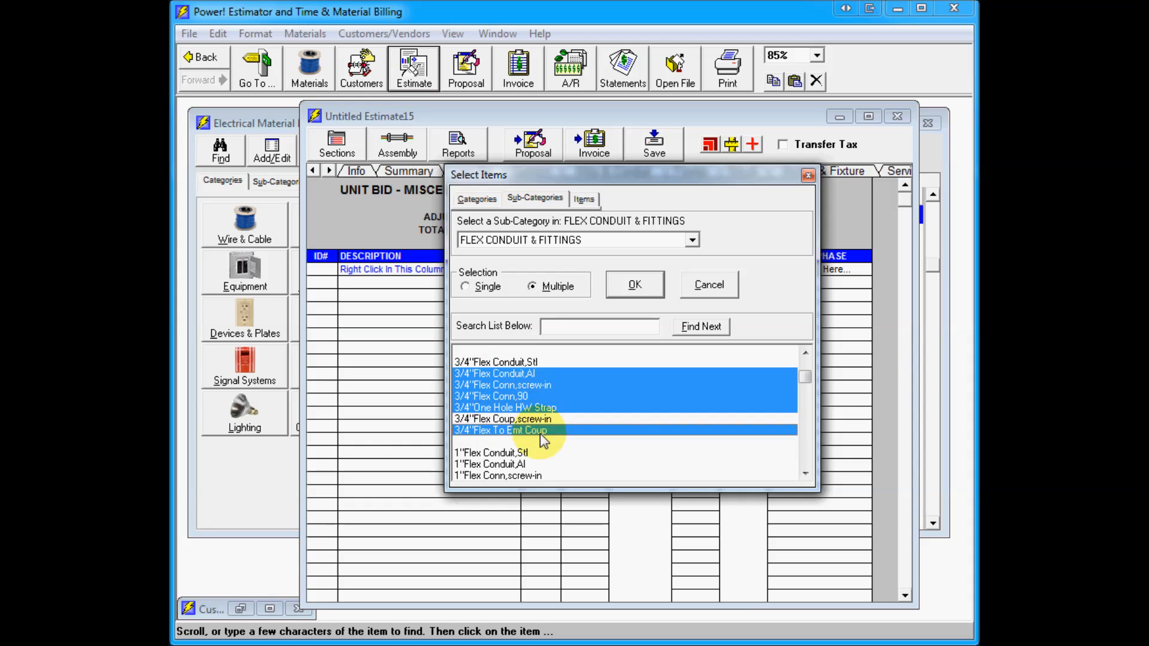
pyautogui.click(630, 285)
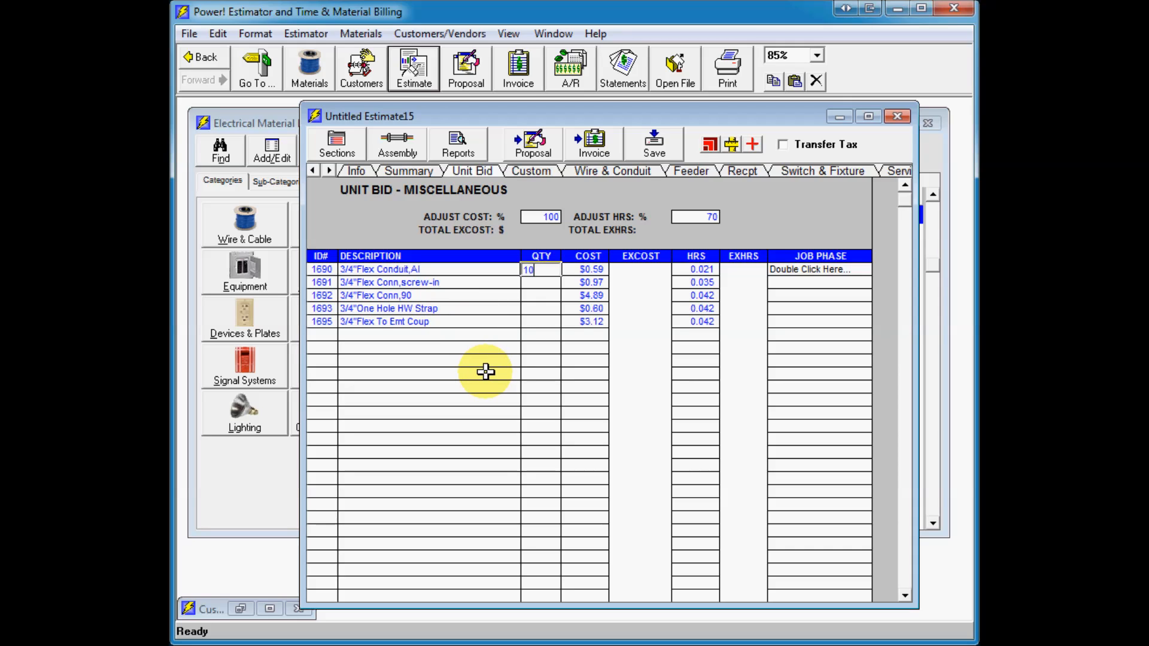
# Step: Set the quantities of the five flex items to 100, 10, 5, 10 and 2
pyautogui.press('Return')
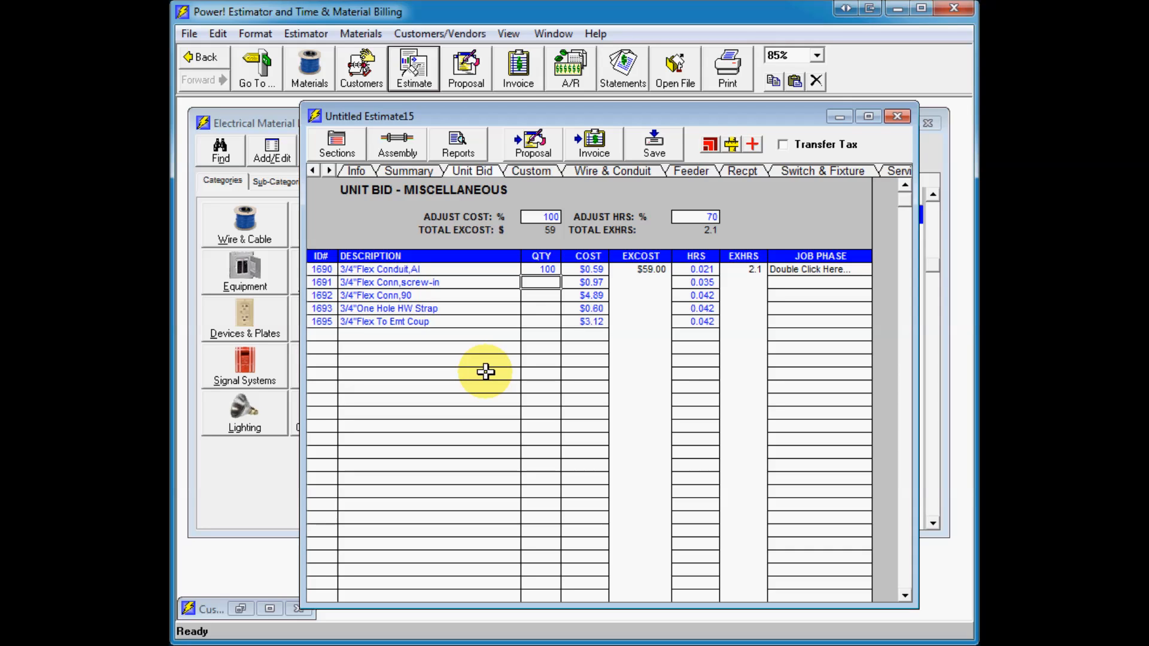
pyautogui.press('Return')
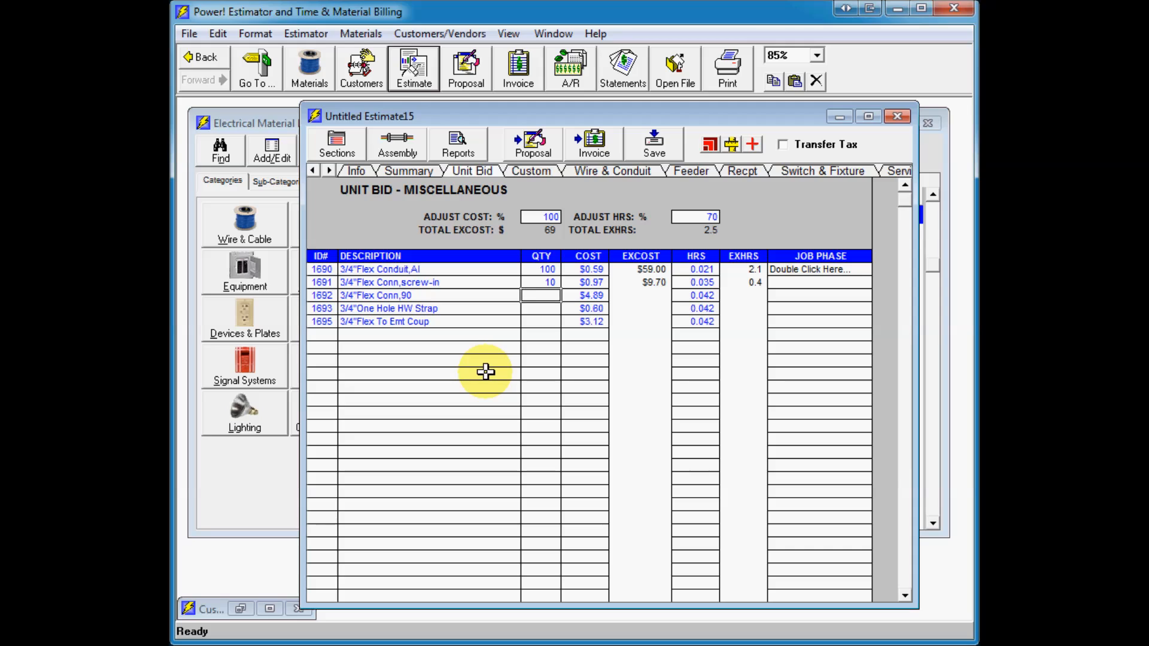
pyautogui.press('Return')
pyautogui.write('1')
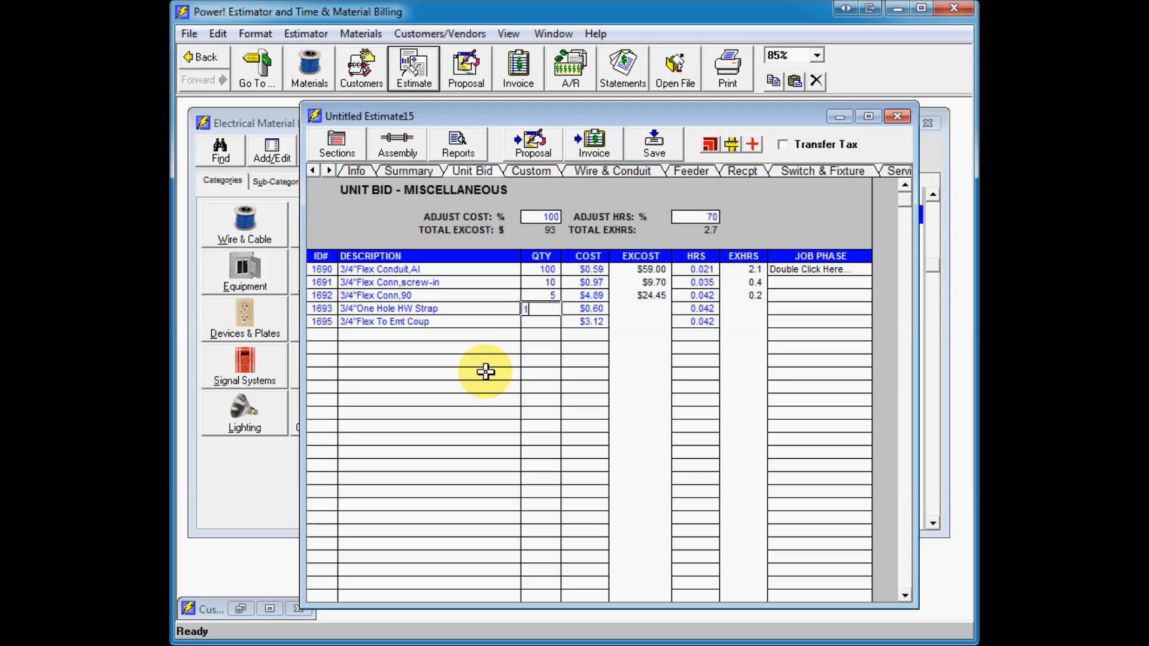
pyautogui.write('0')
pyautogui.press('Return')
pyautogui.write('2')
pyautogui.press('Return')
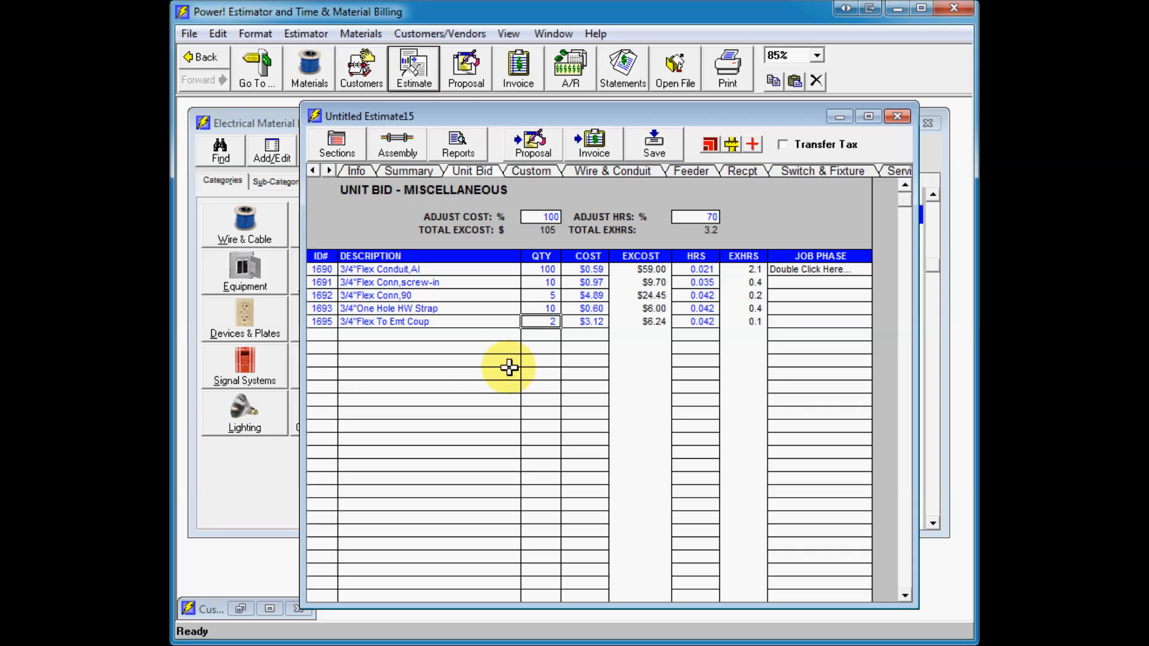
# Step: Open the receptacle assembly options and set the branch run wiring method to Flex
pyautogui.click(742, 172)
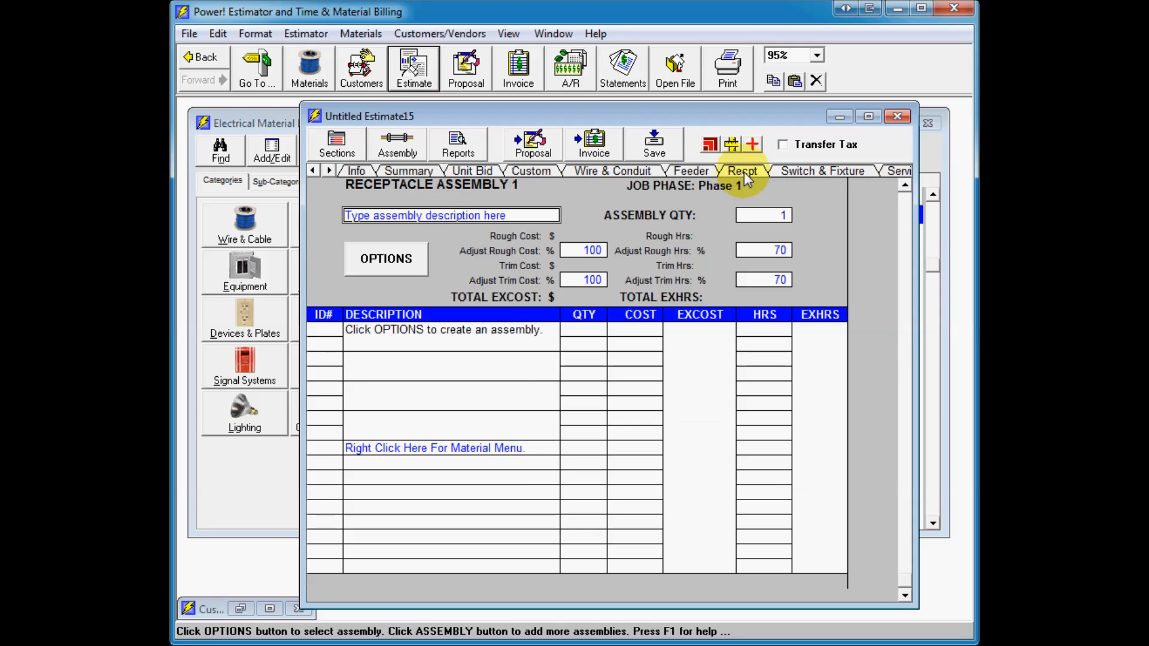
pyautogui.click(412, 267)
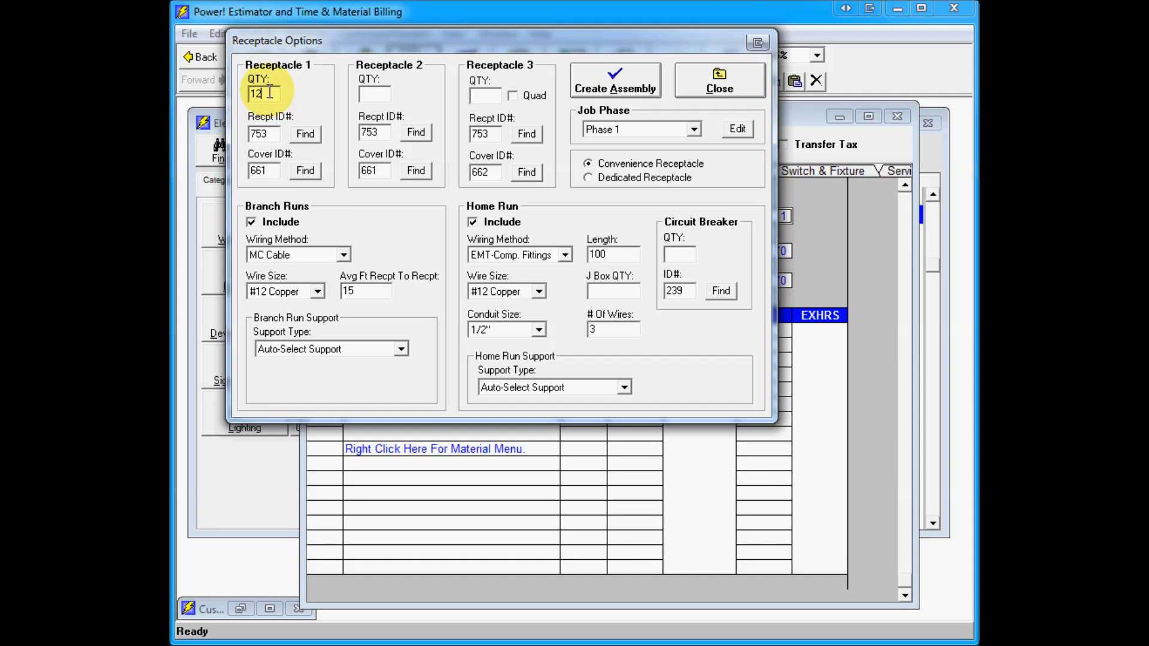
pyautogui.click(343, 256)
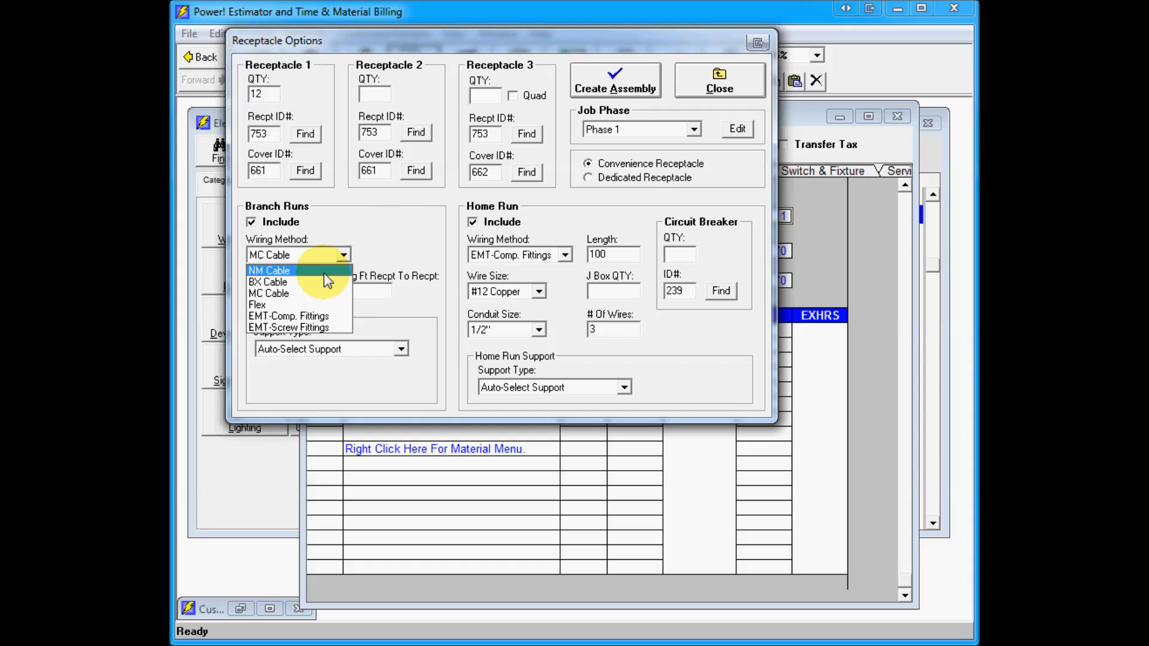
pyautogui.click(326, 304)
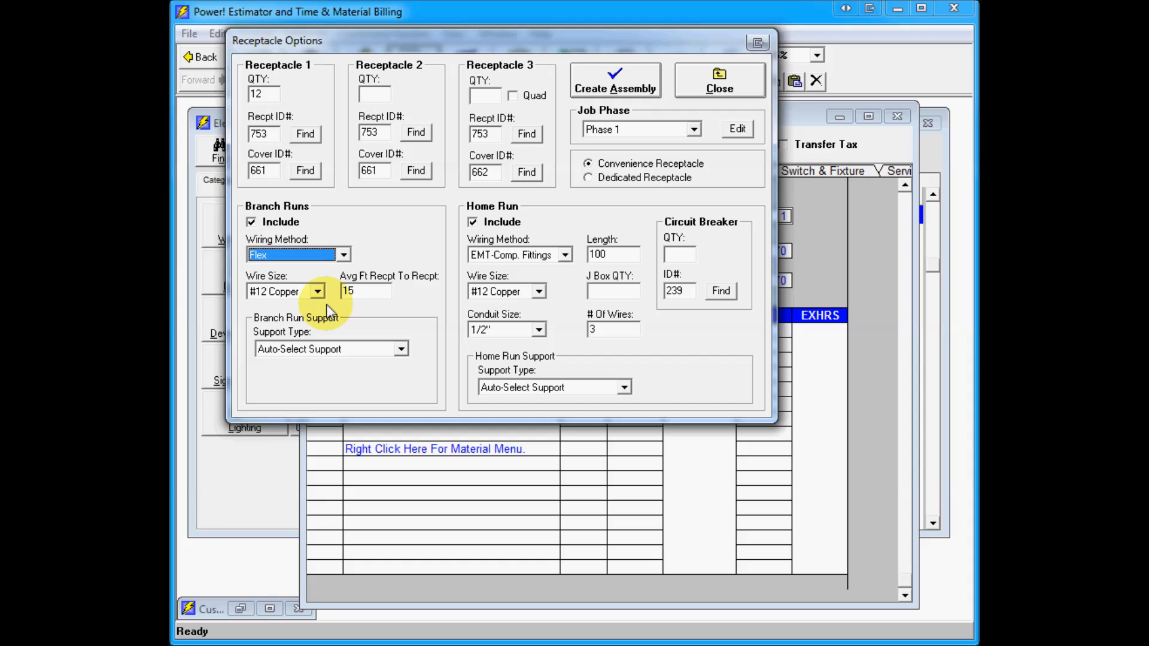
pyautogui.click(319, 294)
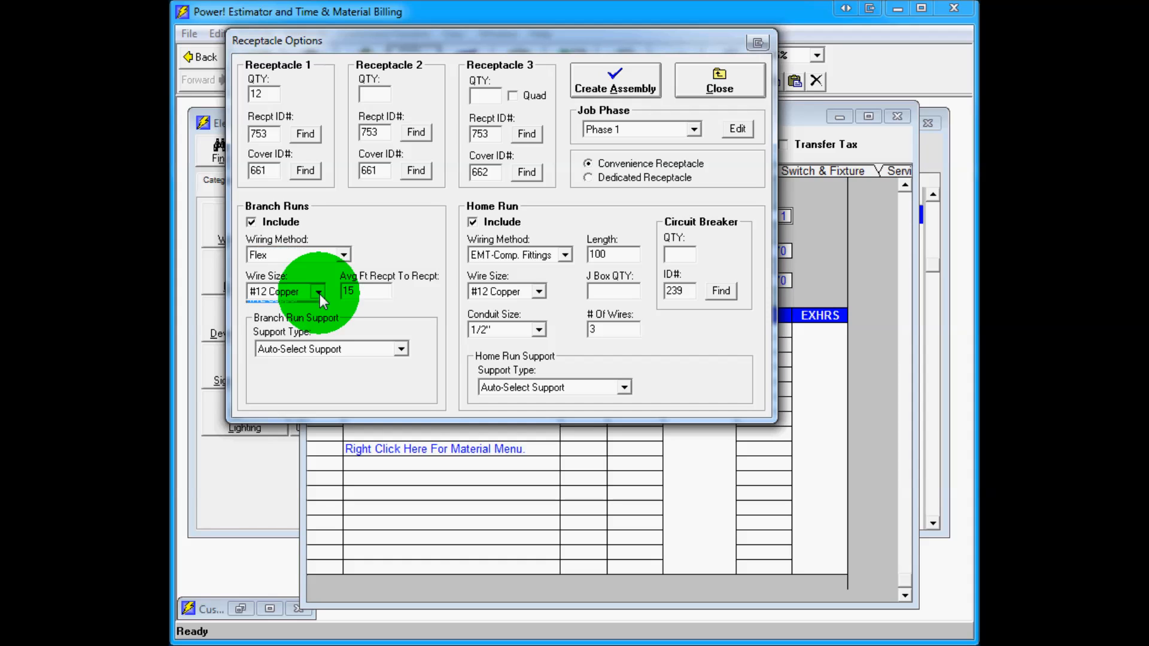
pyautogui.click(319, 294)
pyautogui.click(365, 291)
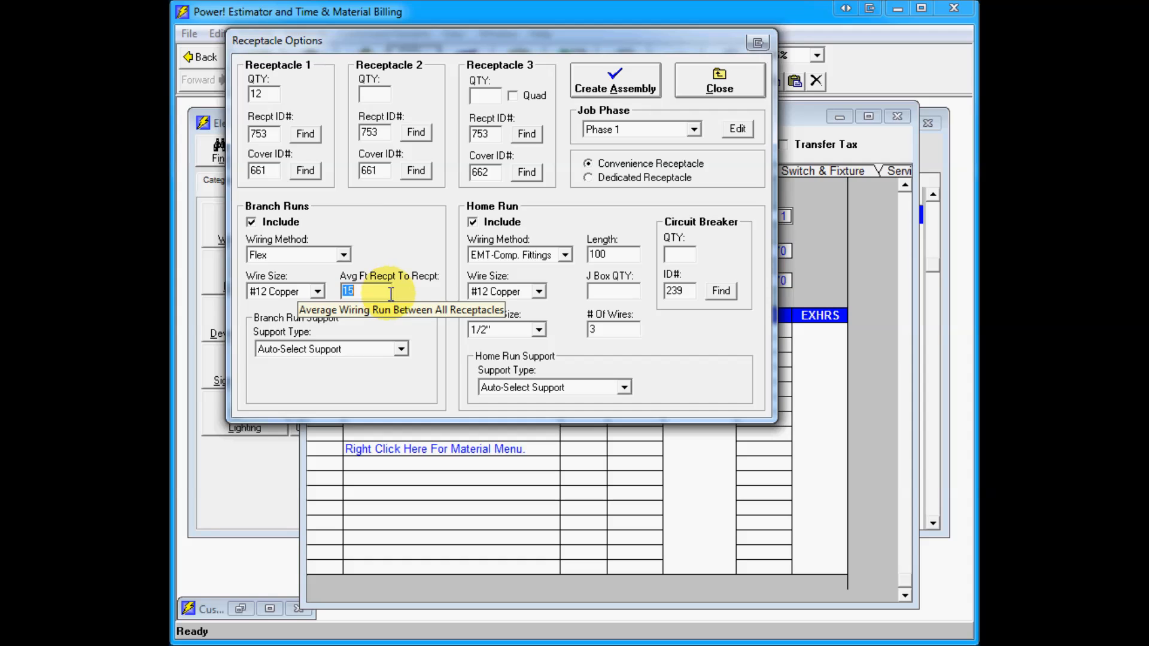
# Step: Set the home run wiring method to EMT-Screw Fittings, choose job phase Floor 2, and create the receptacle assembly
pyautogui.click(562, 256)
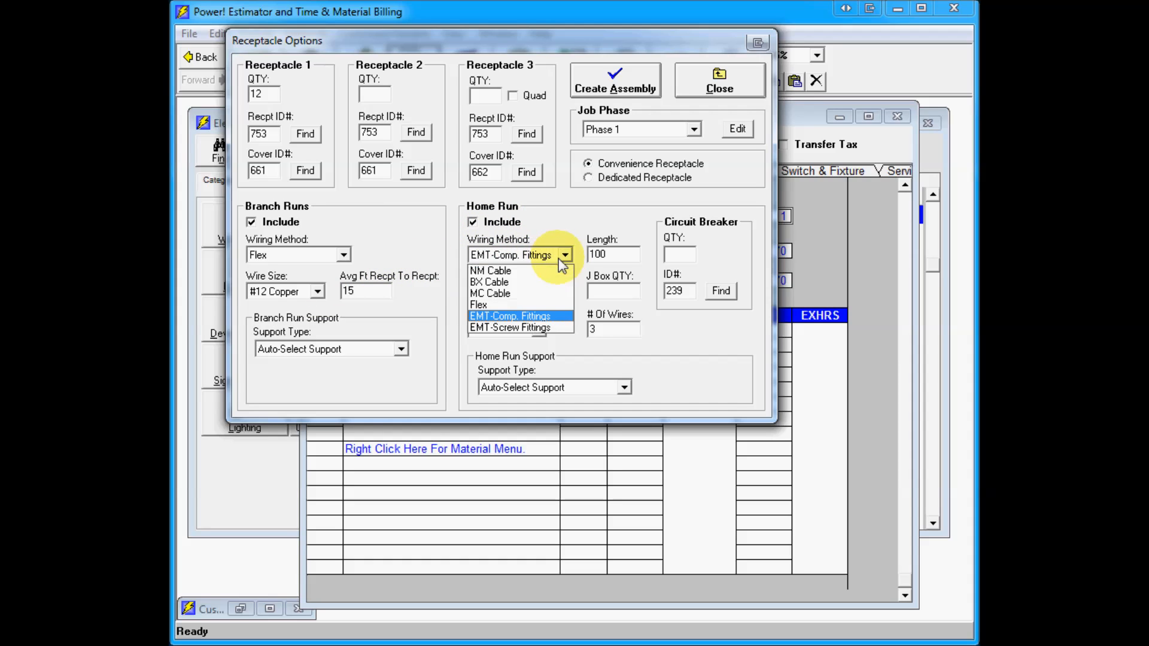
pyautogui.click(548, 328)
pyautogui.doubleClick(606, 255)
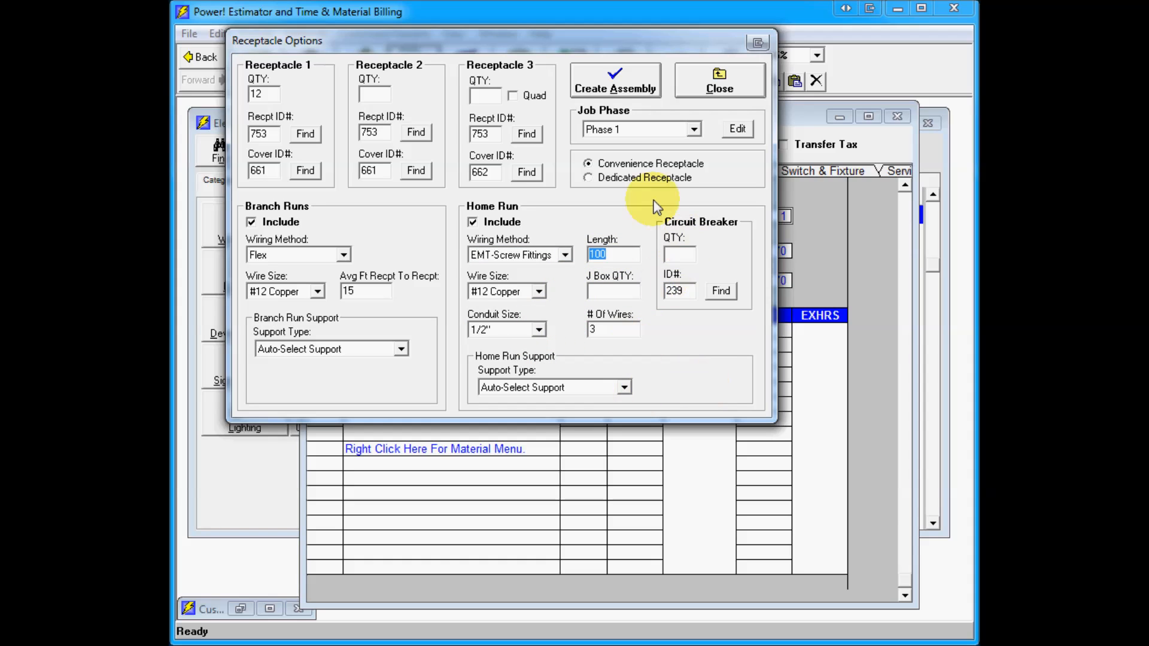
pyautogui.click(694, 130)
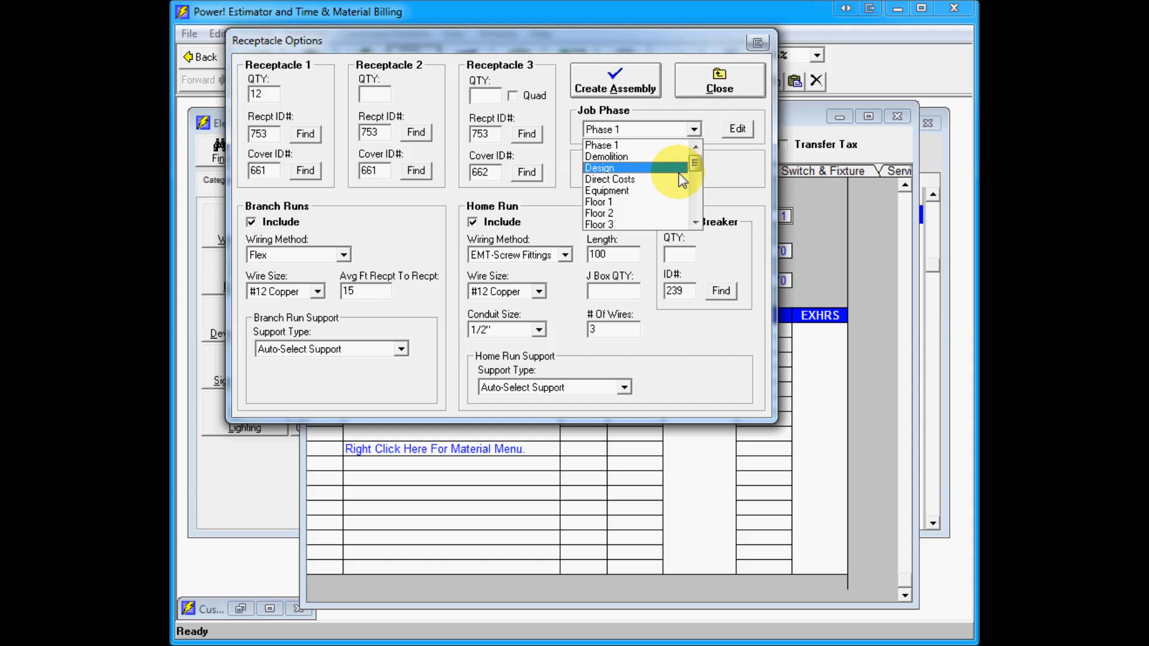
pyautogui.click(652, 214)
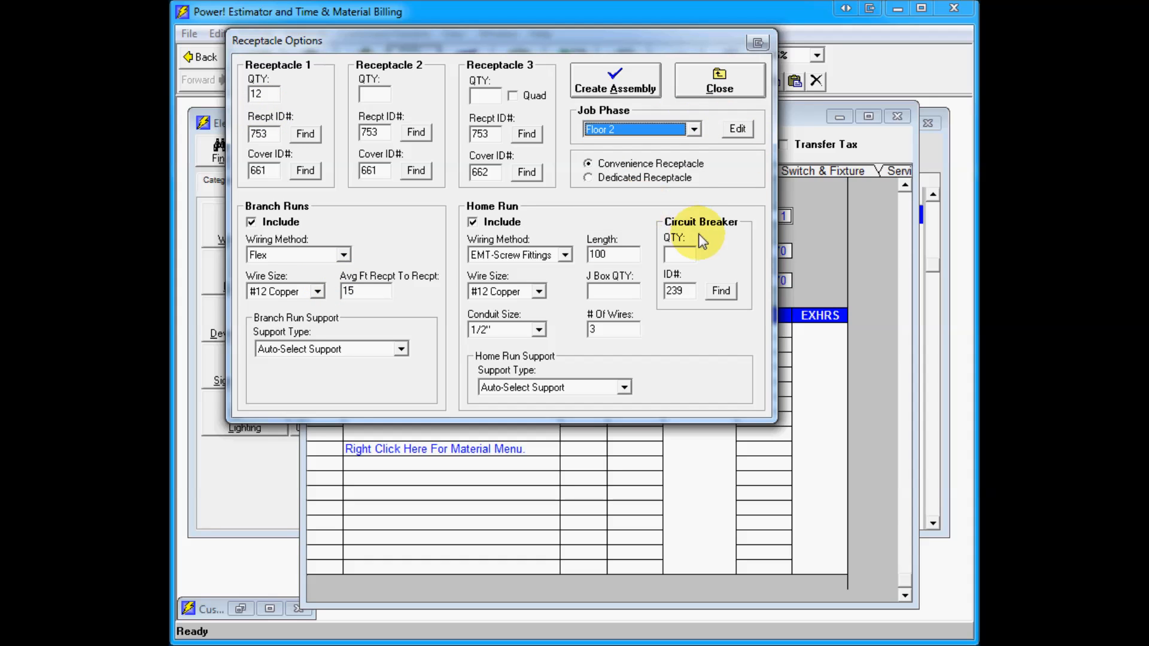
pyautogui.click(651, 77)
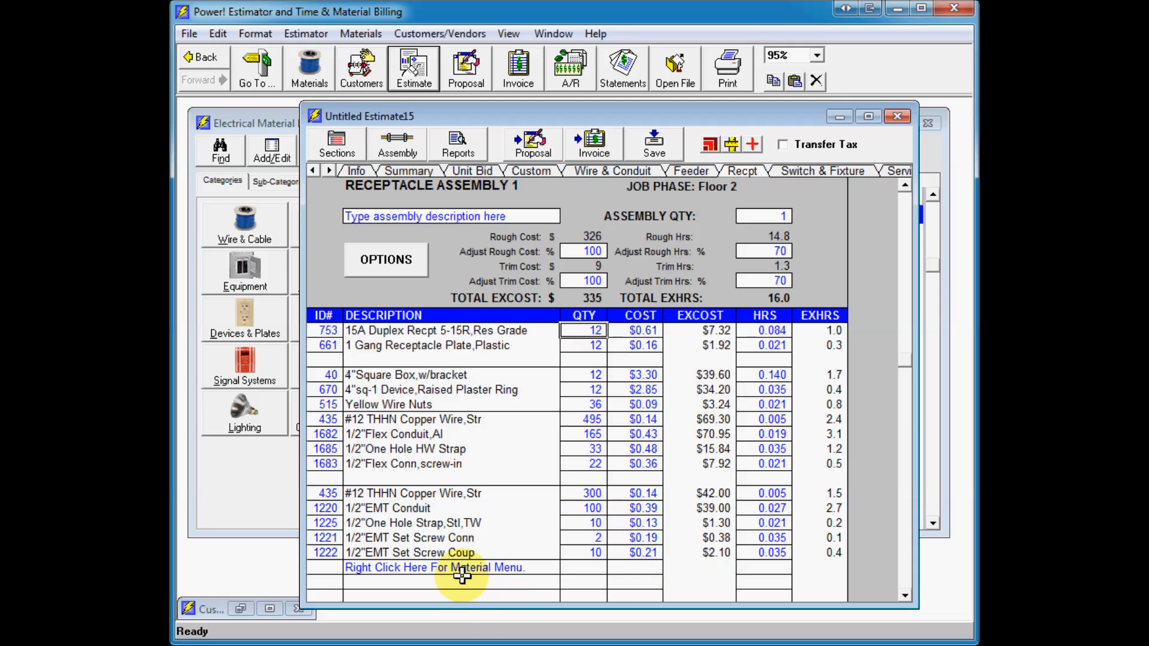
# Step: Return to the wire and conduit assembly and set its hours adjustment to 80%
pyautogui.click(604, 176)
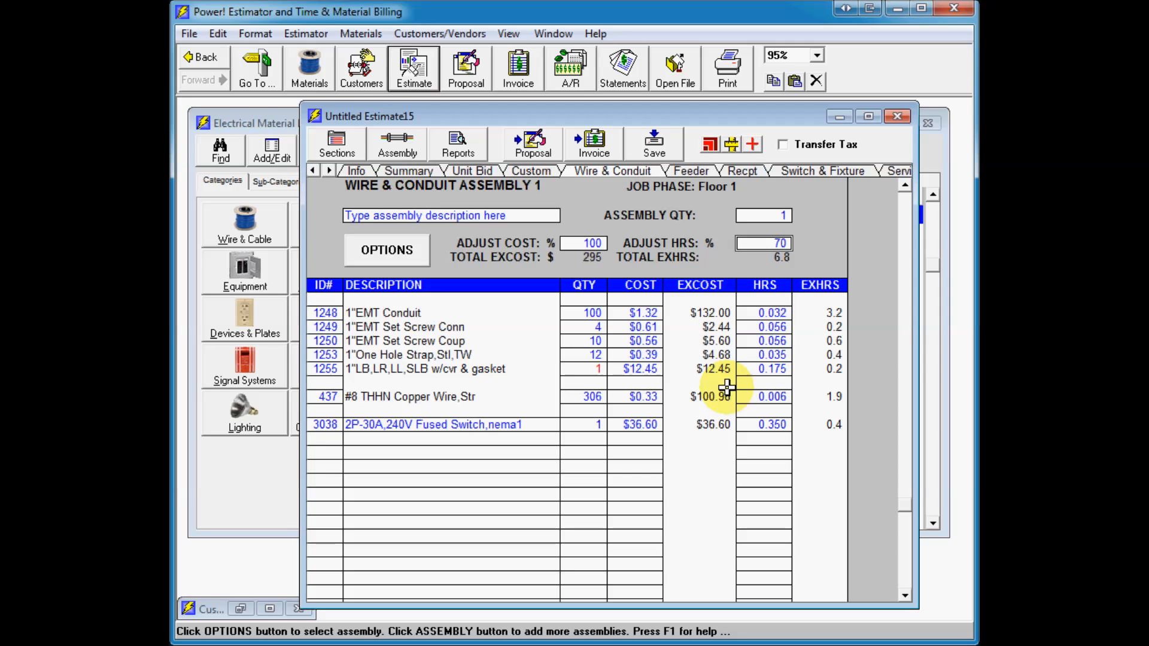
pyautogui.moveTo(590, 120); pyautogui.dragTo(575, 120)
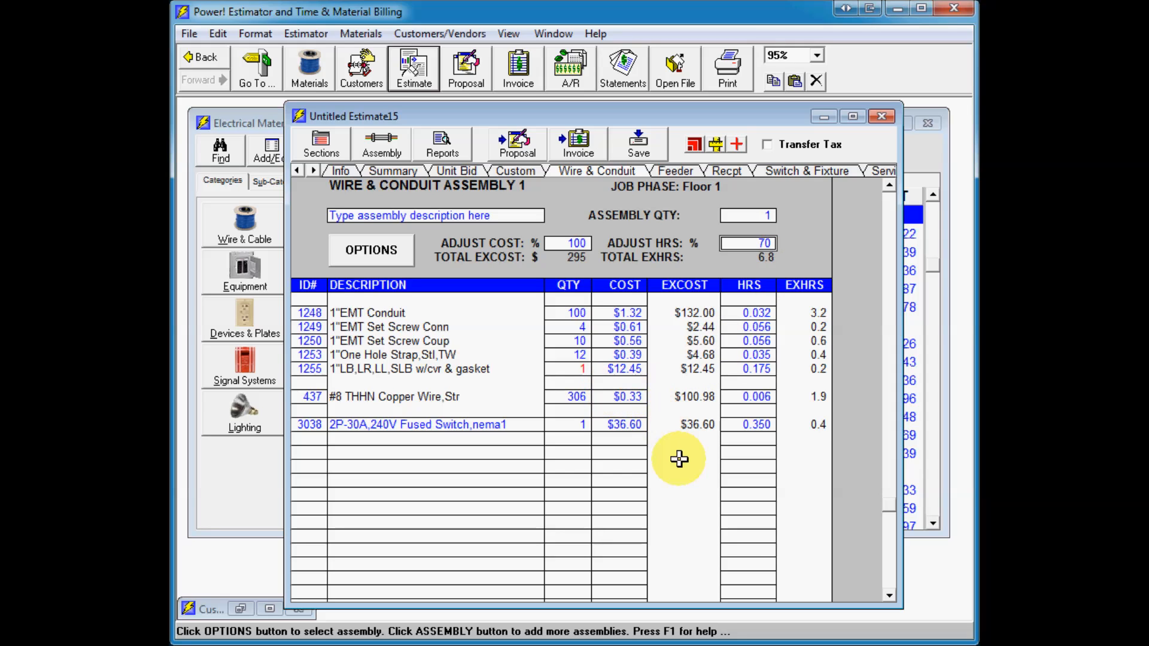
pyautogui.click(747, 245)
pyautogui.write('80')
pyautogui.press('Return')
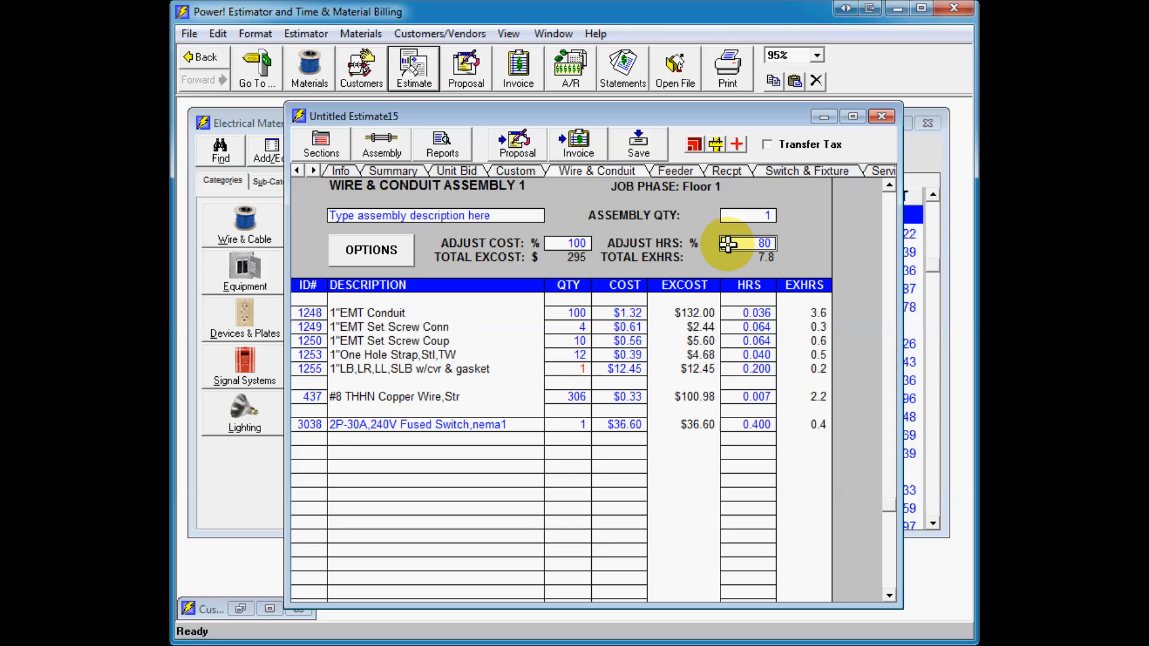
# Step: Try hours adjustments of 110% and 100% on the wire and conduit assembly, then set it back to 80%
pyautogui.doubleClick(728, 244)
pyautogui.write('110')
pyautogui.press('Return')
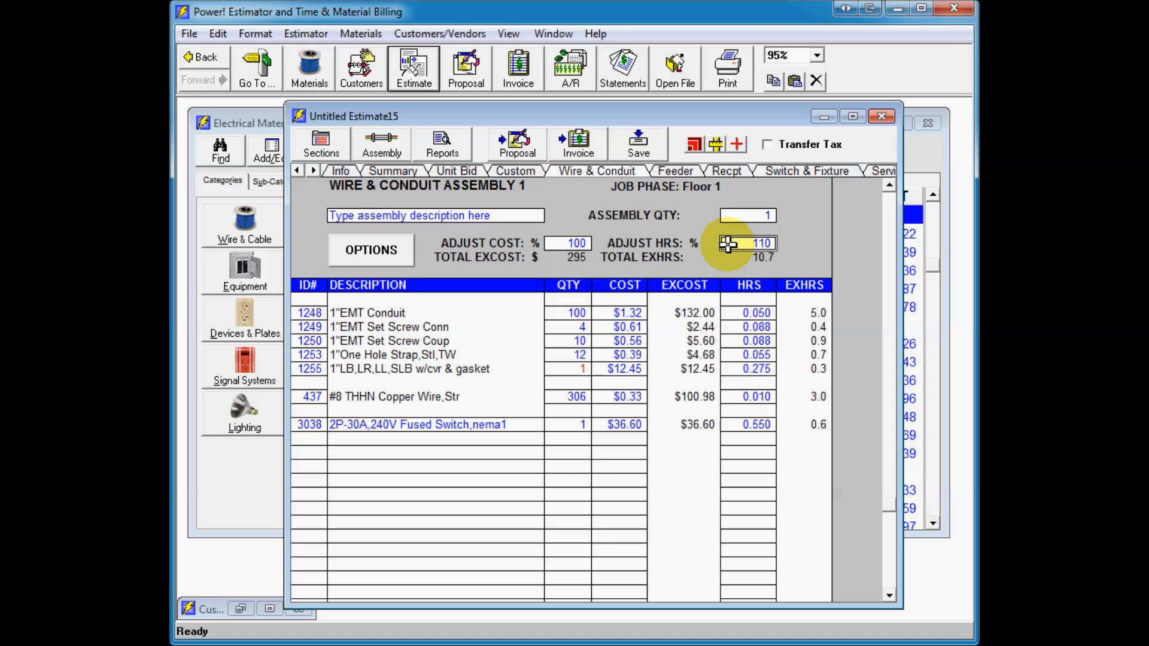
pyautogui.doubleClick(728, 244)
pyautogui.write('100')
pyautogui.press('Return')
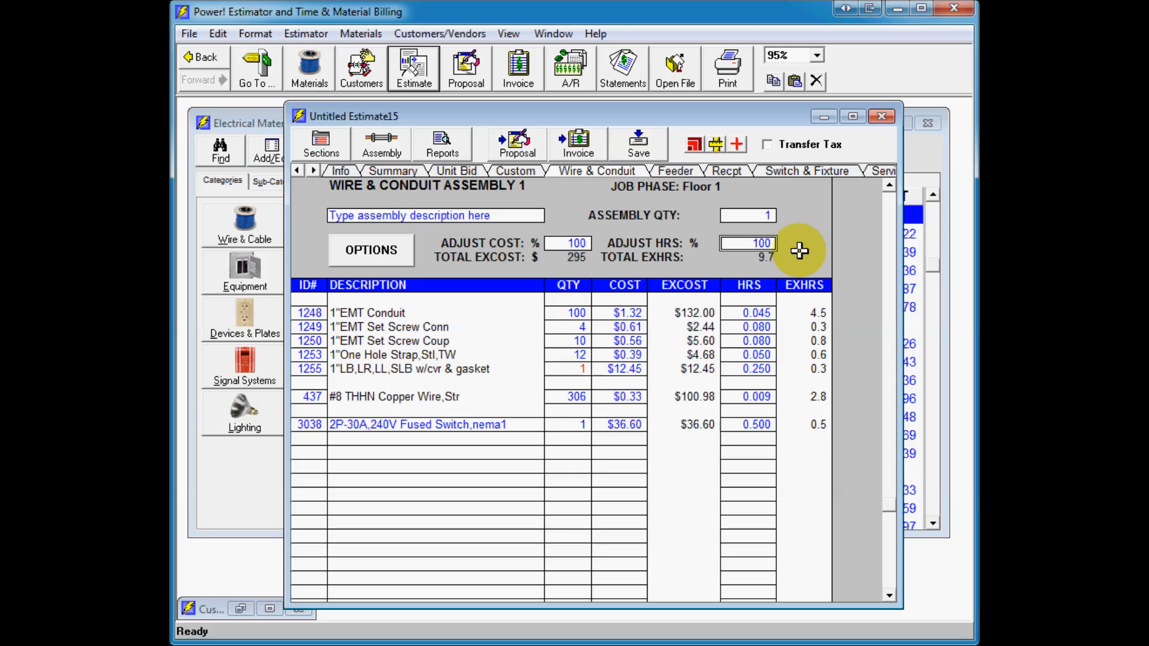
pyautogui.write('80')
pyautogui.press('Return')
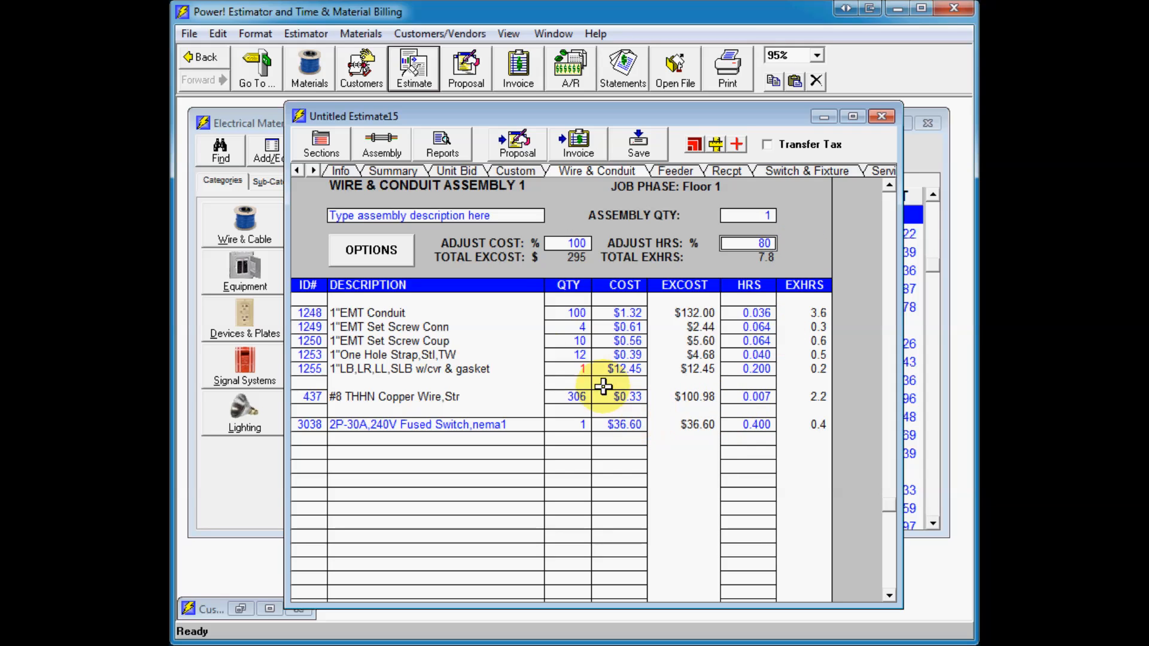
# Step: Open the bid summary and review the job charges, profit summary and labor breakdown
pyautogui.click(408, 173)
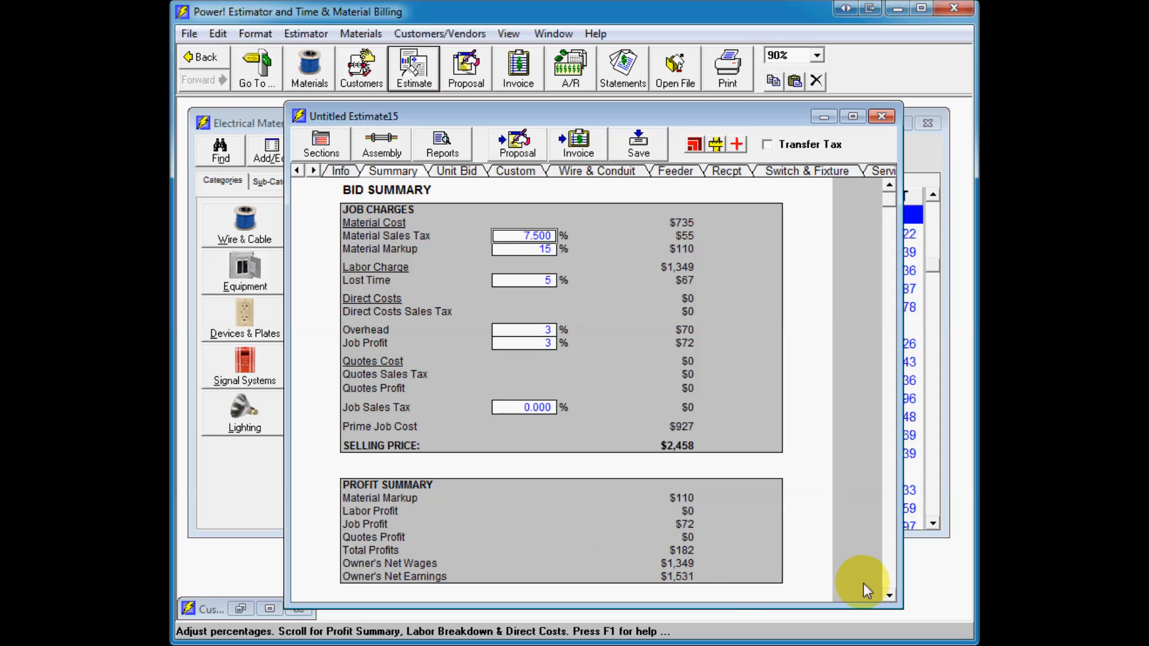
pyautogui.click(889, 595)
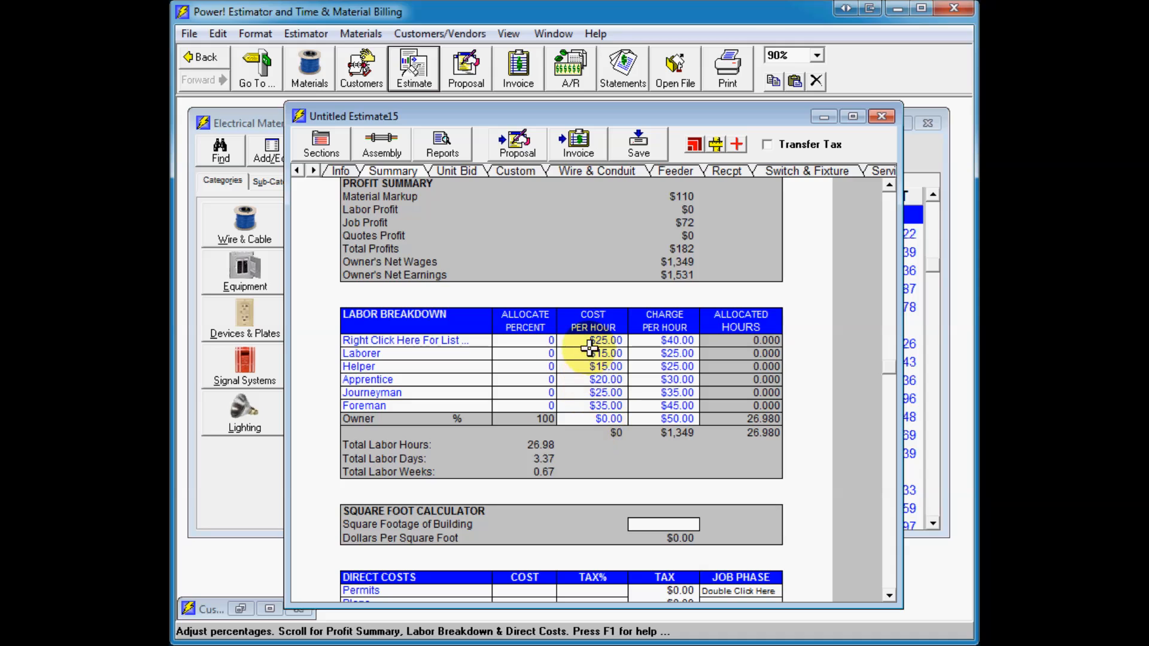
pyautogui.click(592, 419)
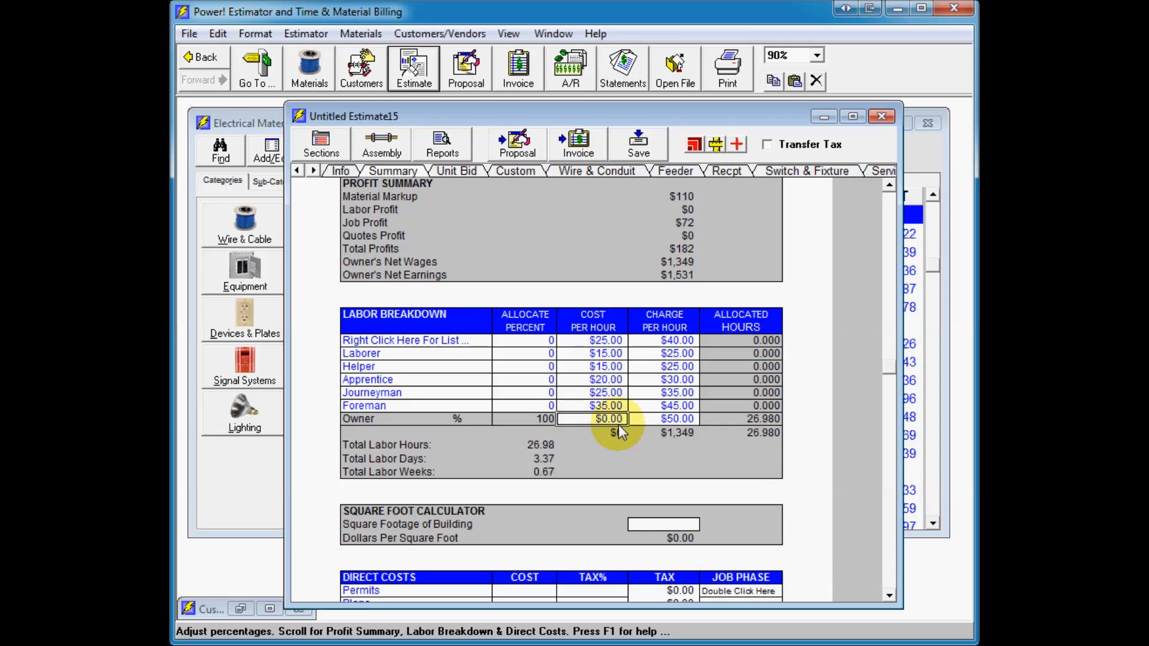
pyautogui.click(889, 591)
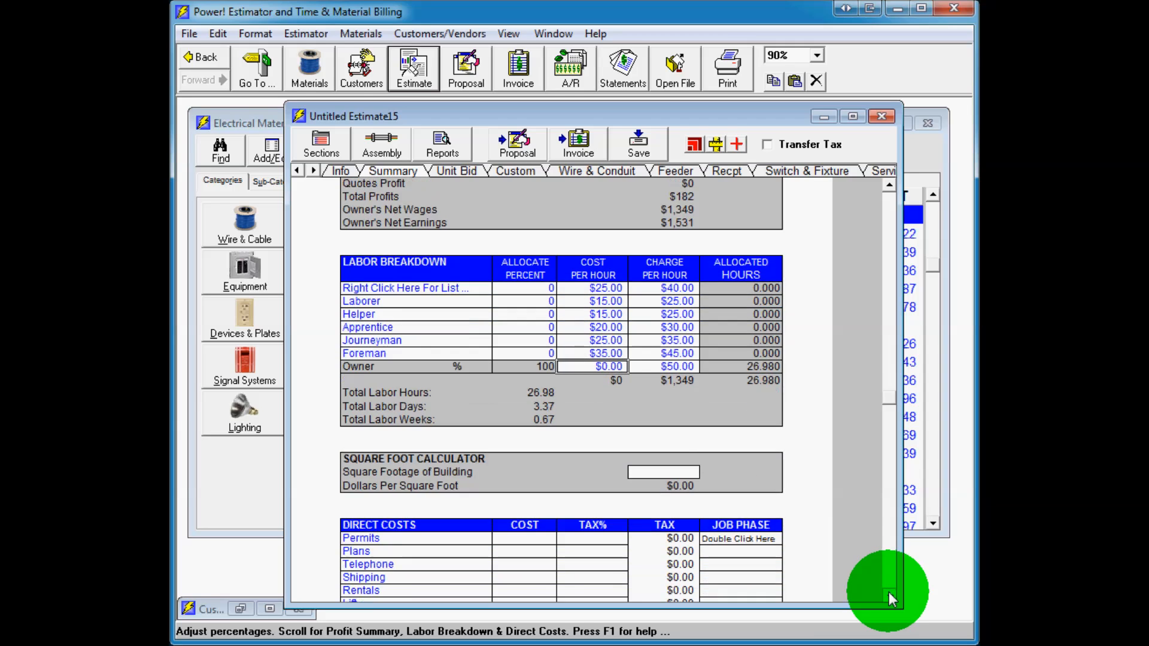
pyautogui.moveTo(888, 541); pyautogui.dragTo(895, 182)
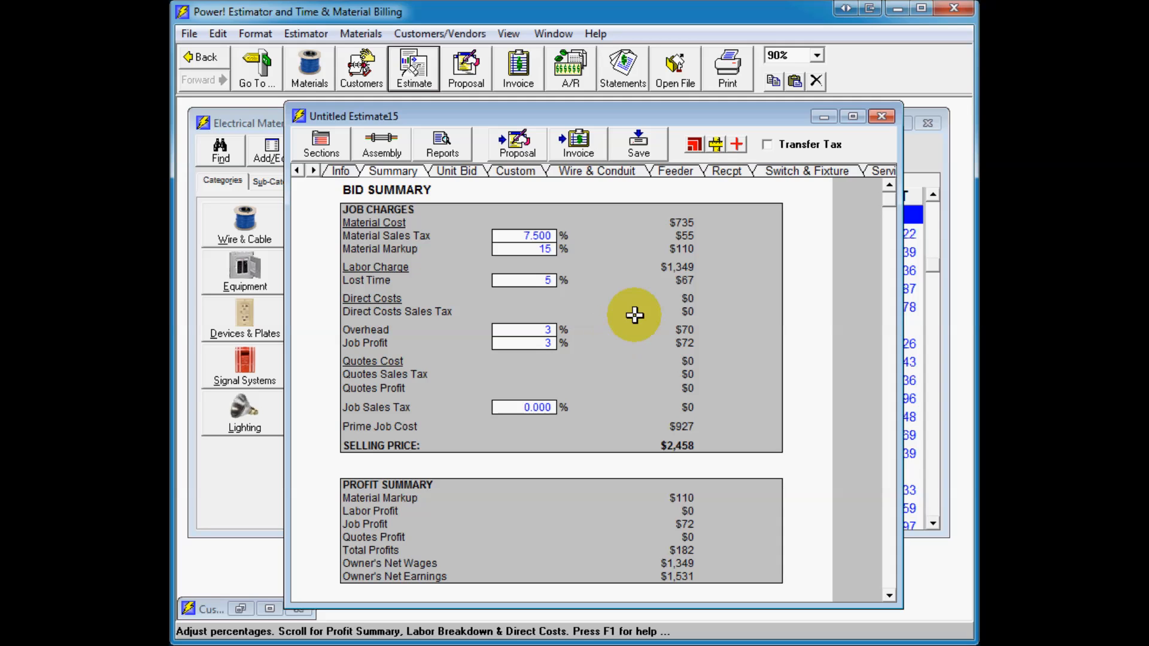
# Step: Open a new job invoice and reposition its window
pyautogui.click(527, 78)
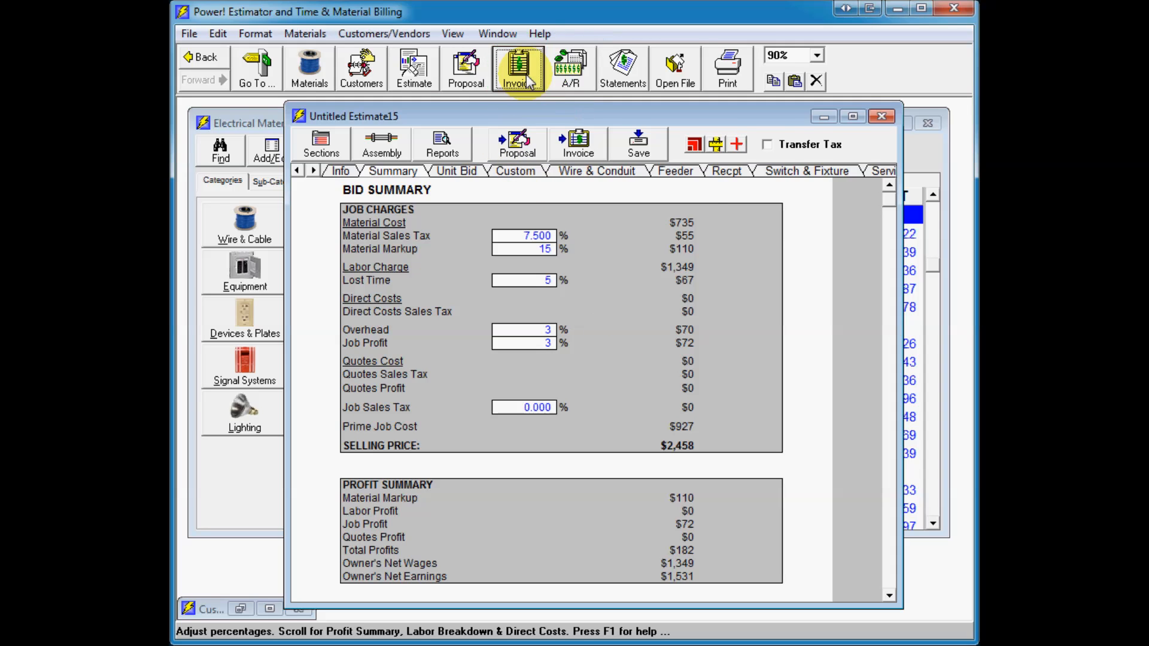
pyautogui.click(590, 88)
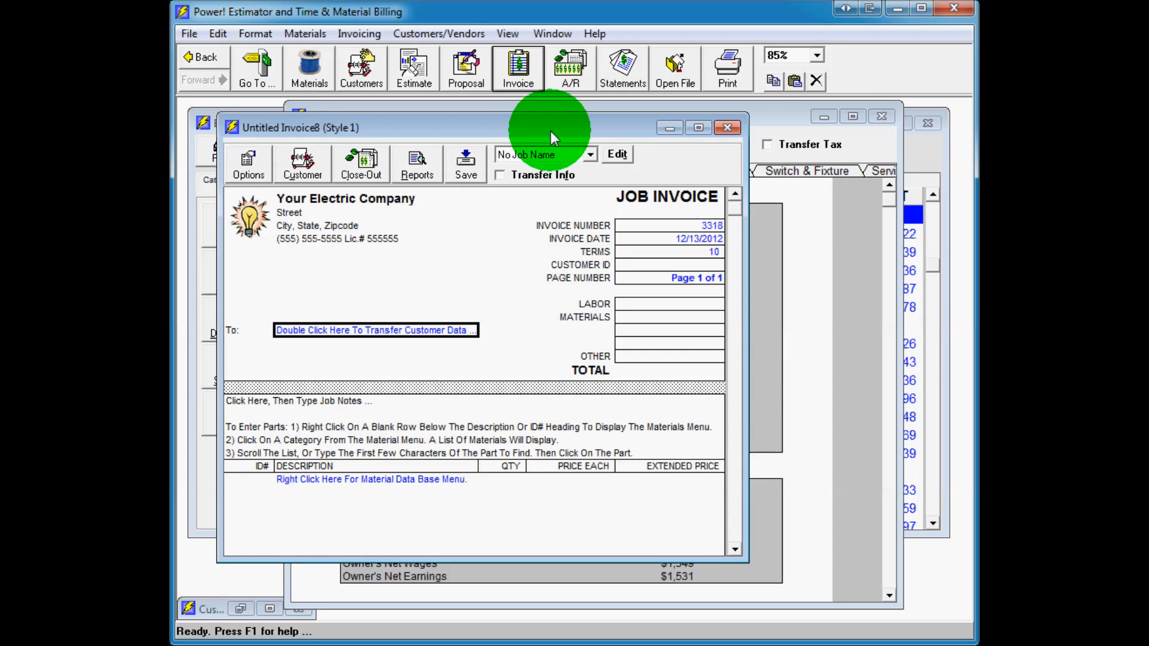
pyautogui.moveTo(551, 131); pyautogui.dragTo(673, 138)
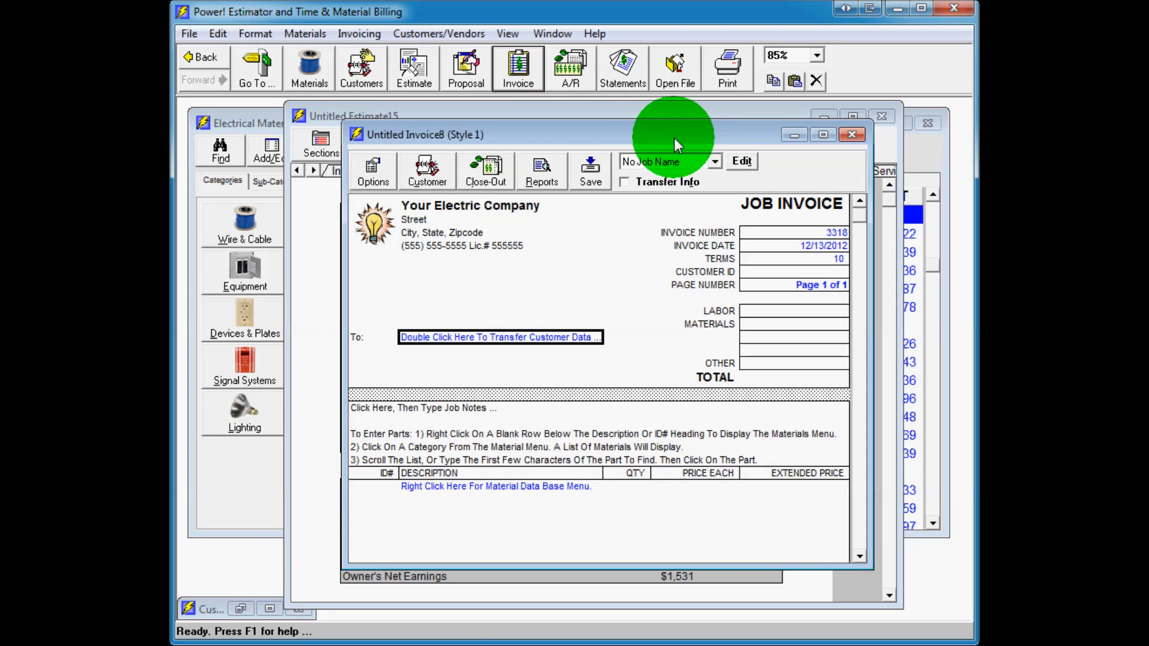
# Step: Transfer customer data for Big Bucks Incorporated into the invoice's bill-to field
pyautogui.doubleClick(501, 339)
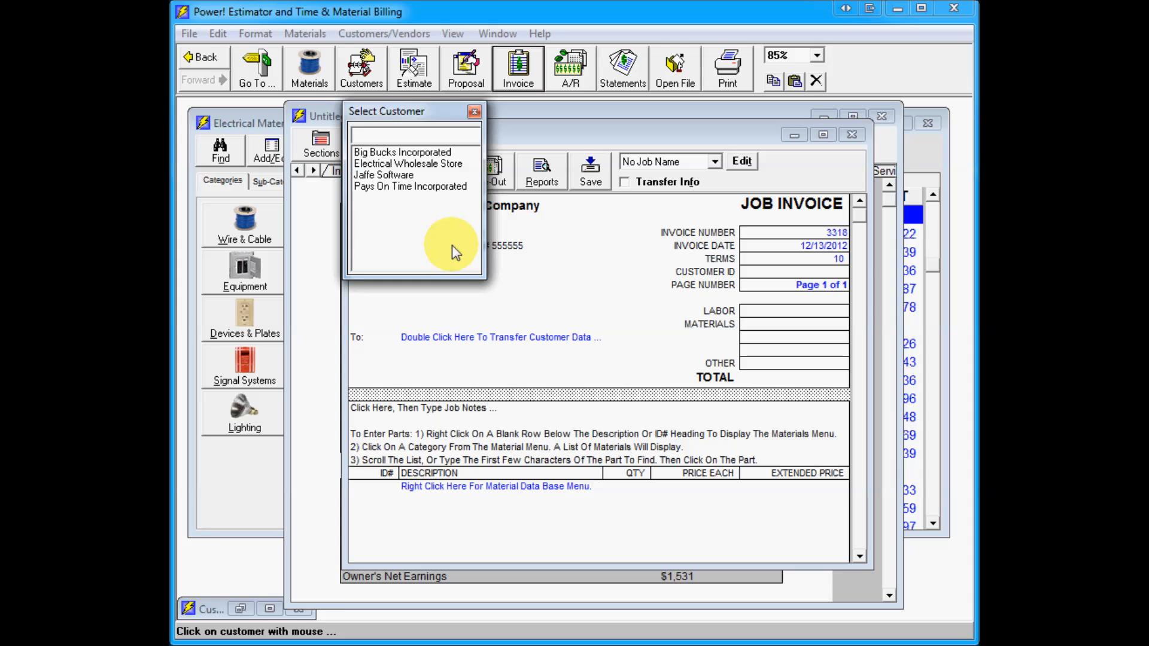
pyautogui.click(405, 157)
pyautogui.click(556, 346)
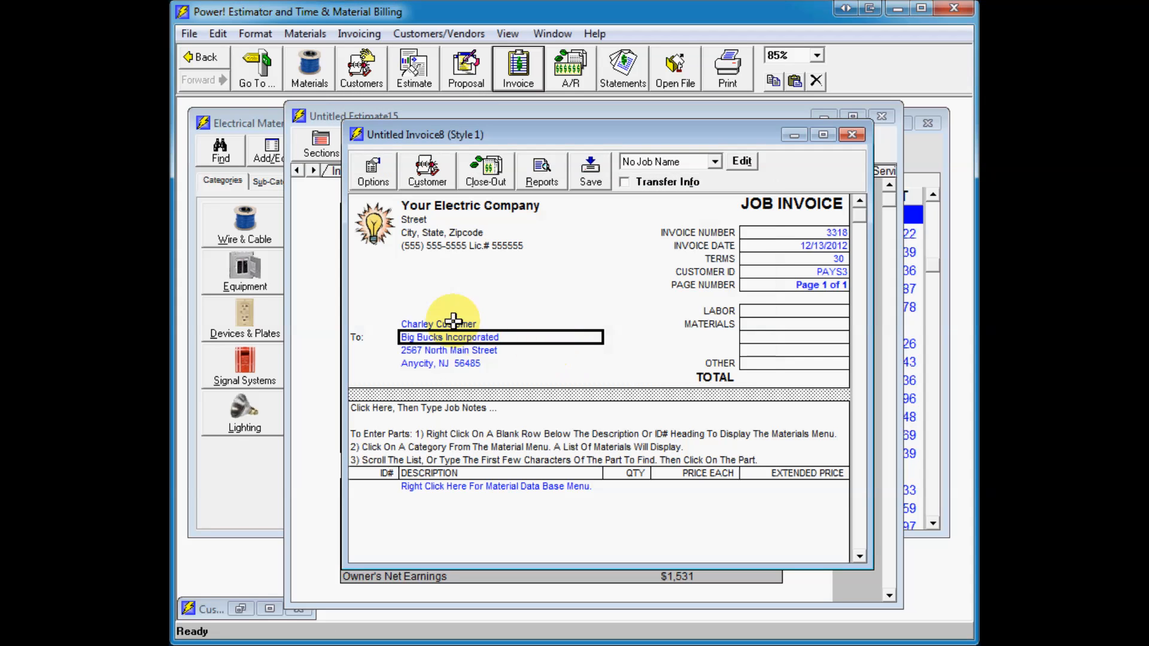
# Step: Enter the invoice job note "run conduit to roof"
pyautogui.click(482, 431)
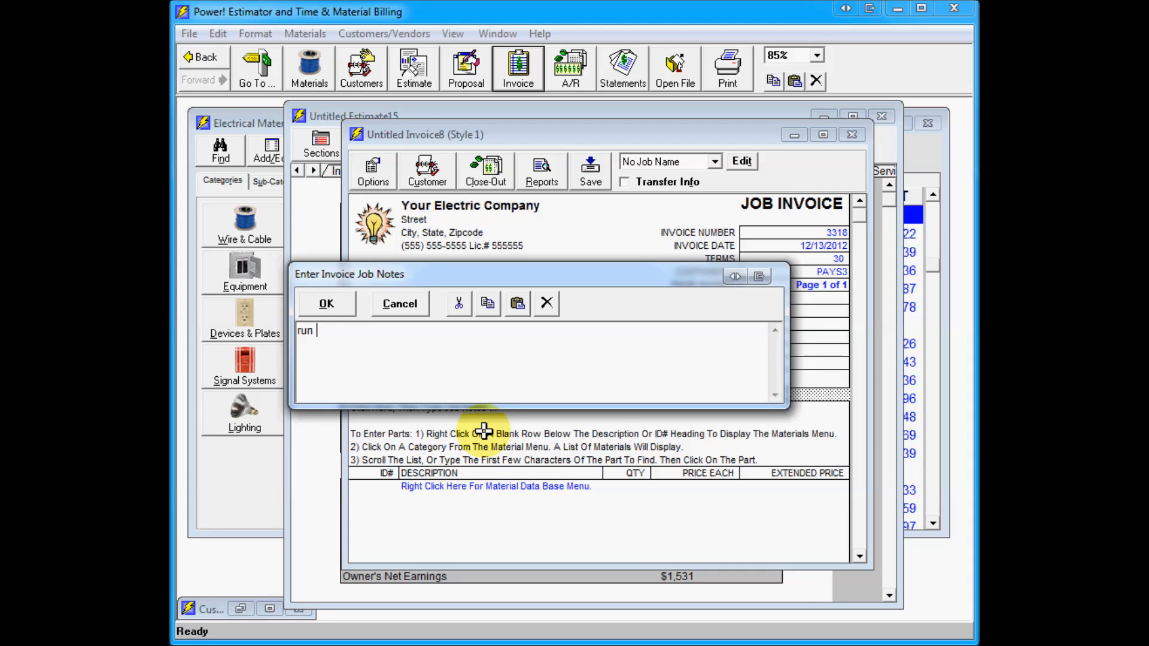
pyautogui.write('run condui')
pyautogui.click(326, 306)
# Step: Add 1/2" EMT conduit, compression connector, compression coupling, one-hole strap and LB fitting from Raceways' EMT Conduit & Fittings
pyautogui.rightClick(456, 488)
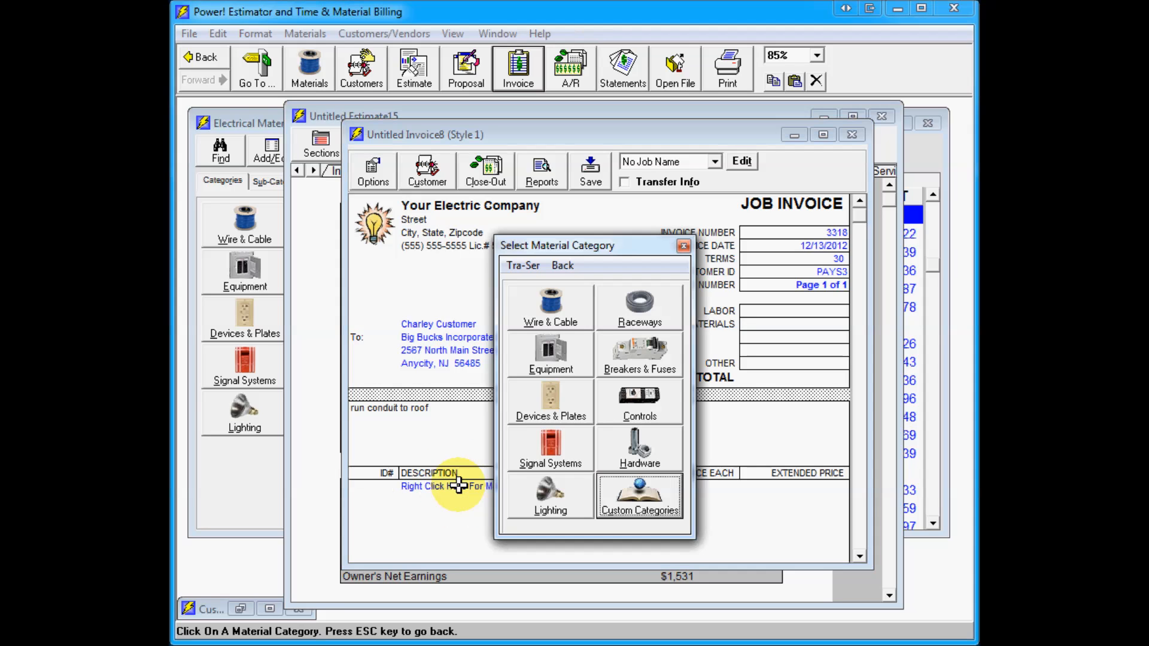
pyautogui.click(658, 317)
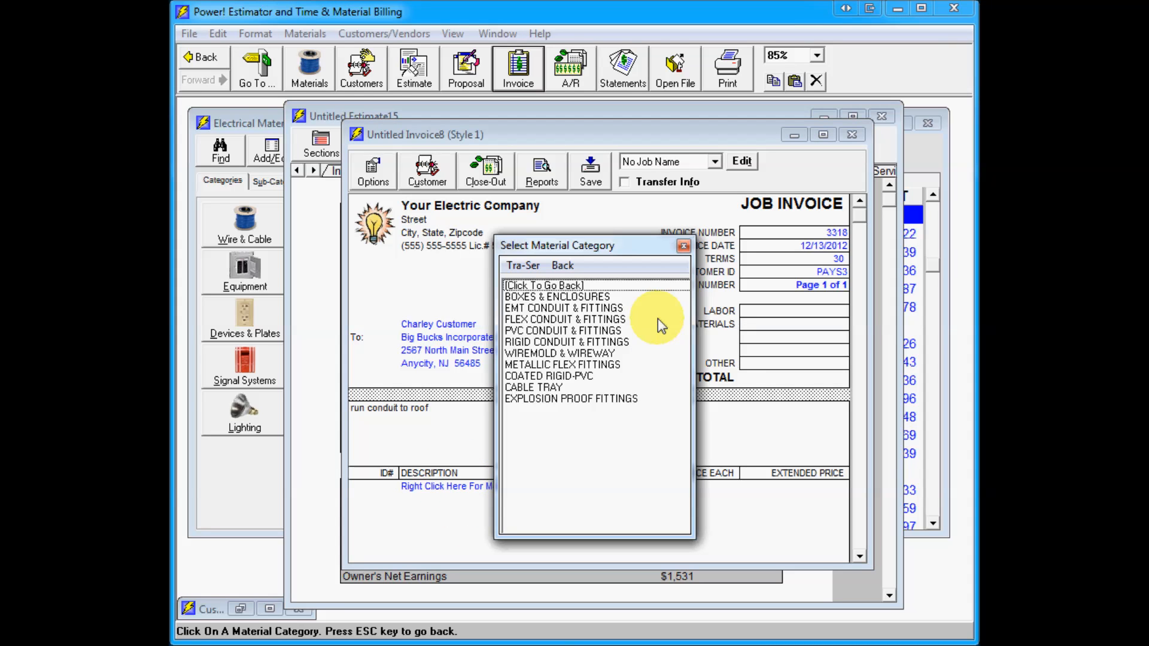
pyautogui.click(548, 308)
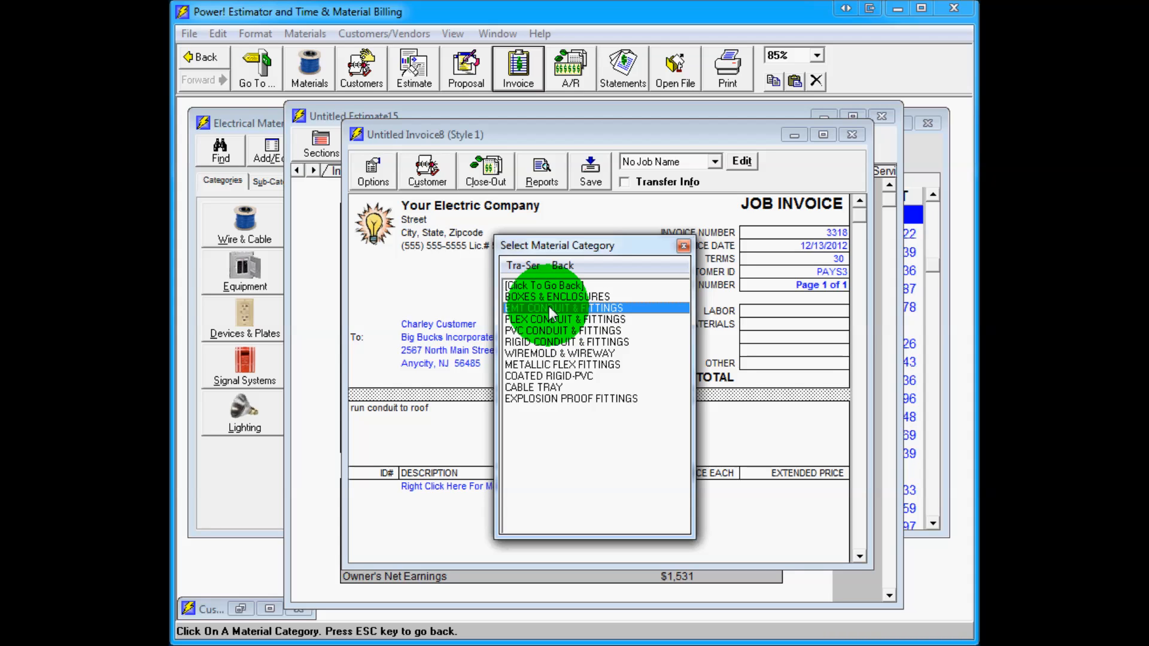
pyautogui.click(515, 362)
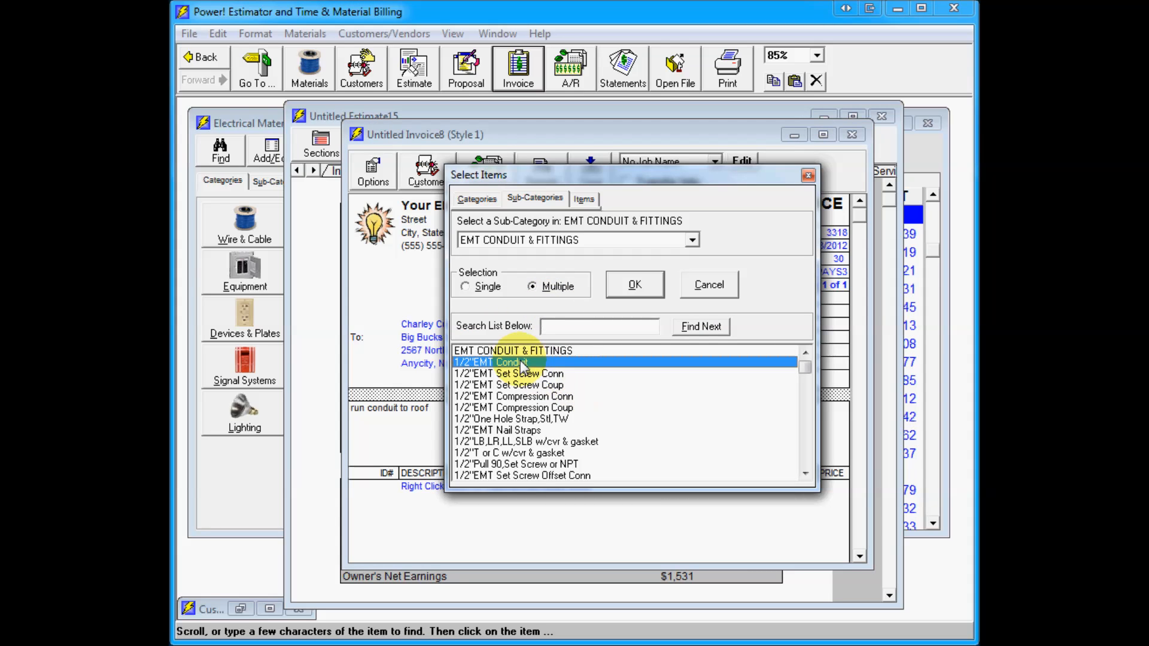
pyautogui.click(555, 396)
pyautogui.click(556, 409)
pyautogui.click(558, 419)
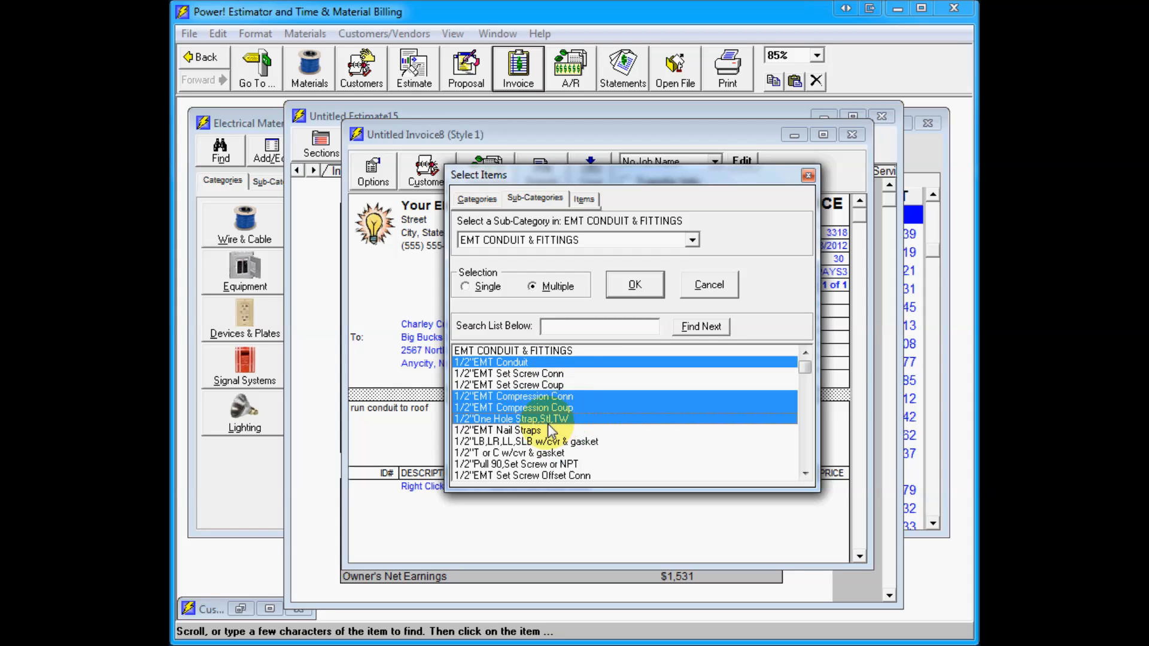
pyautogui.click(547, 441)
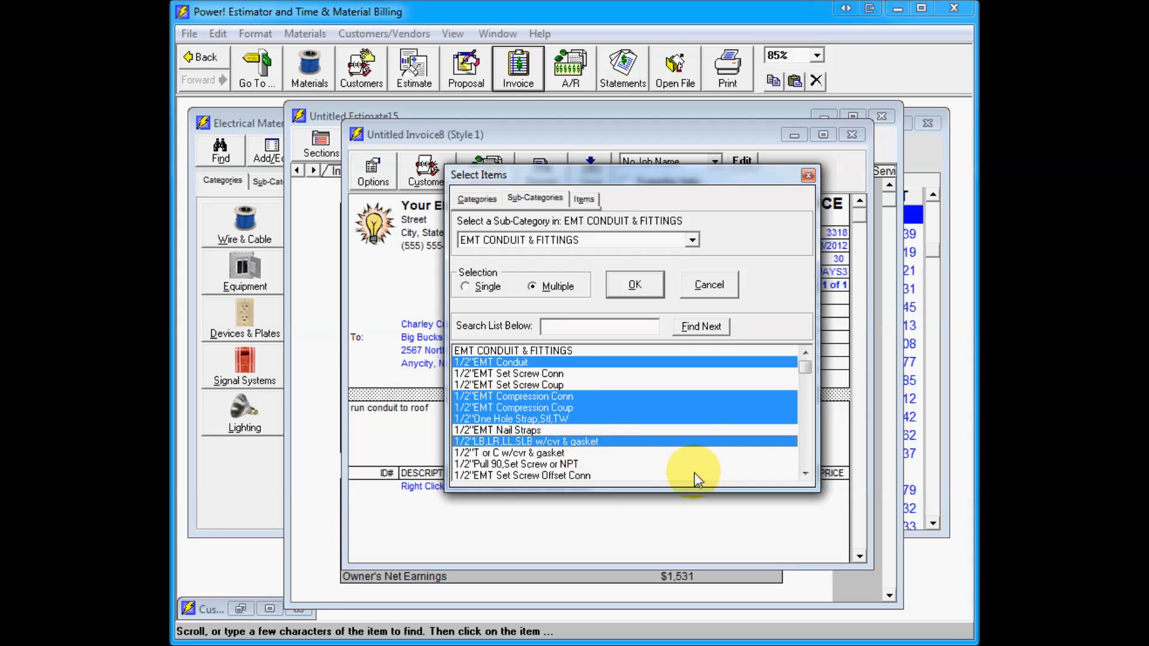
pyautogui.click(635, 284)
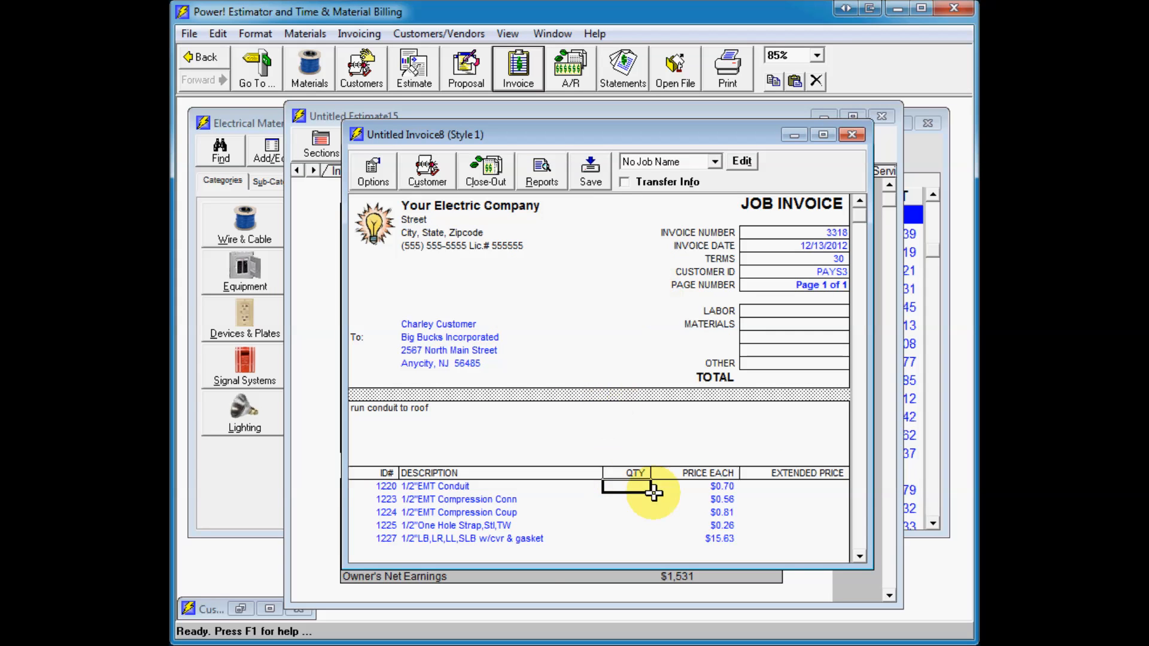
# Step: Set the material quantities to 100 conduit, 10 connectors, 10 couplings, 10 straps and 2 LB fittings
pyautogui.write('100')
pyautogui.press('Return')
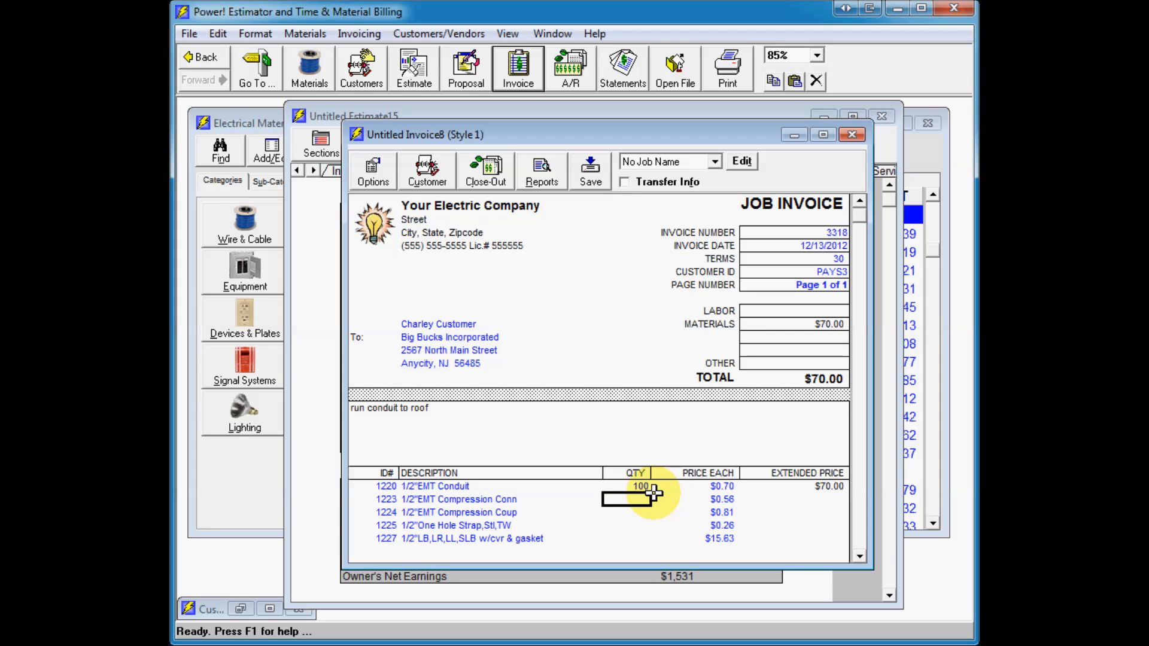
pyautogui.write('10')
pyautogui.press('Return')
pyautogui.write('10')
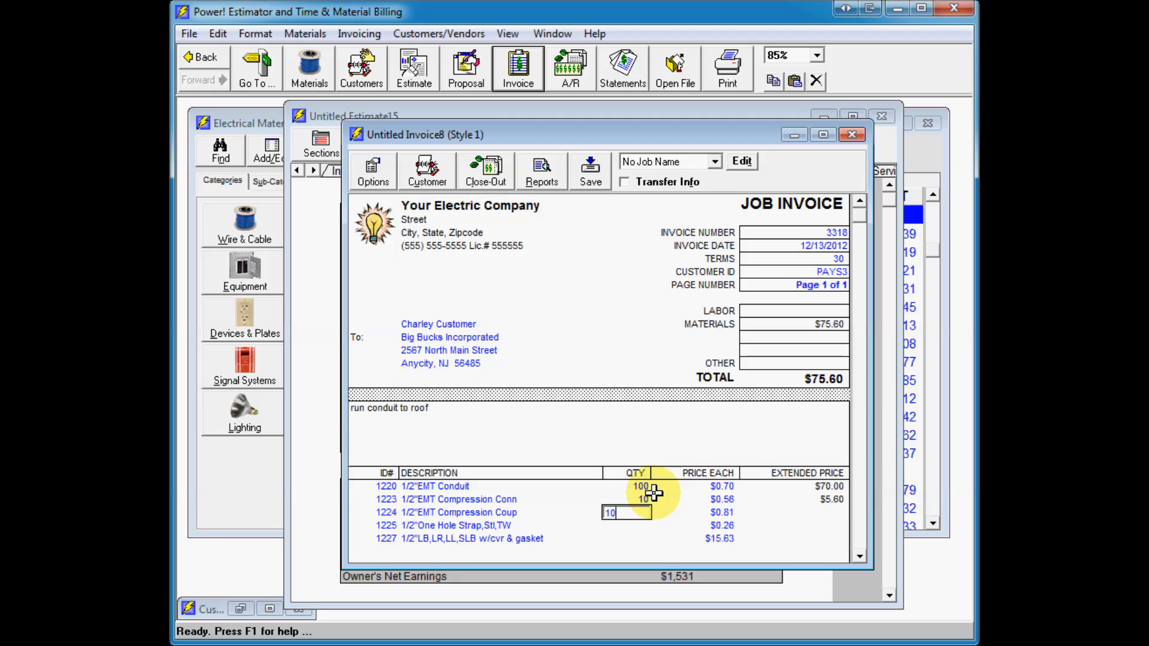
pyautogui.press('Return')
pyautogui.write('10')
pyautogui.press('Return')
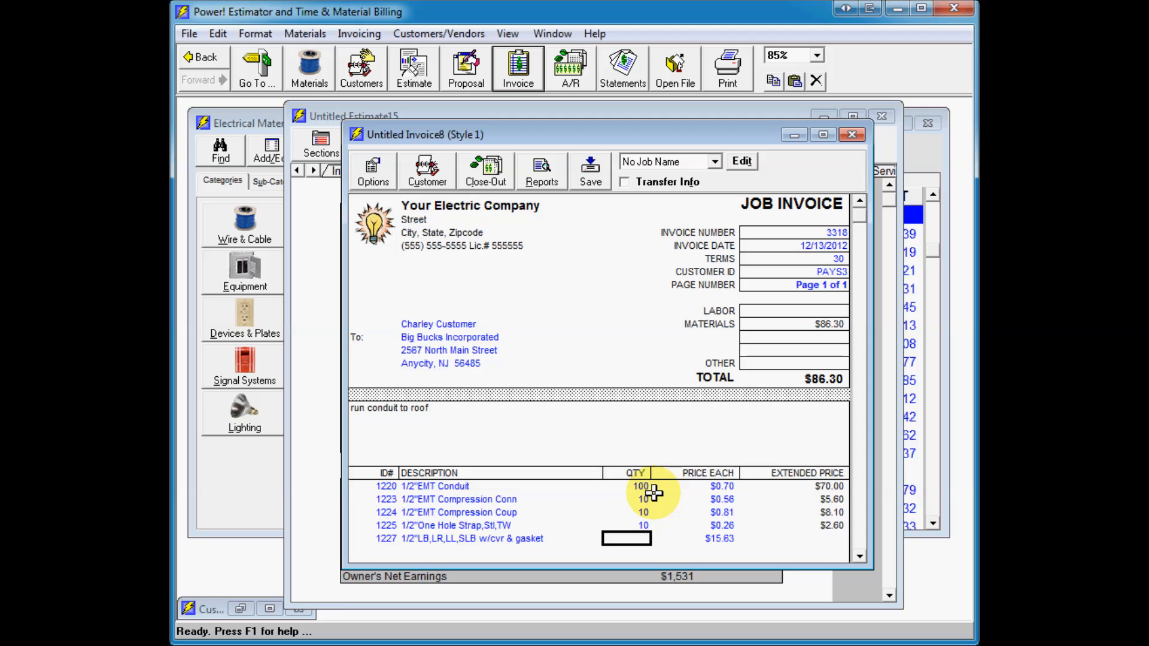
pyautogui.write('2')
pyautogui.press('Return')
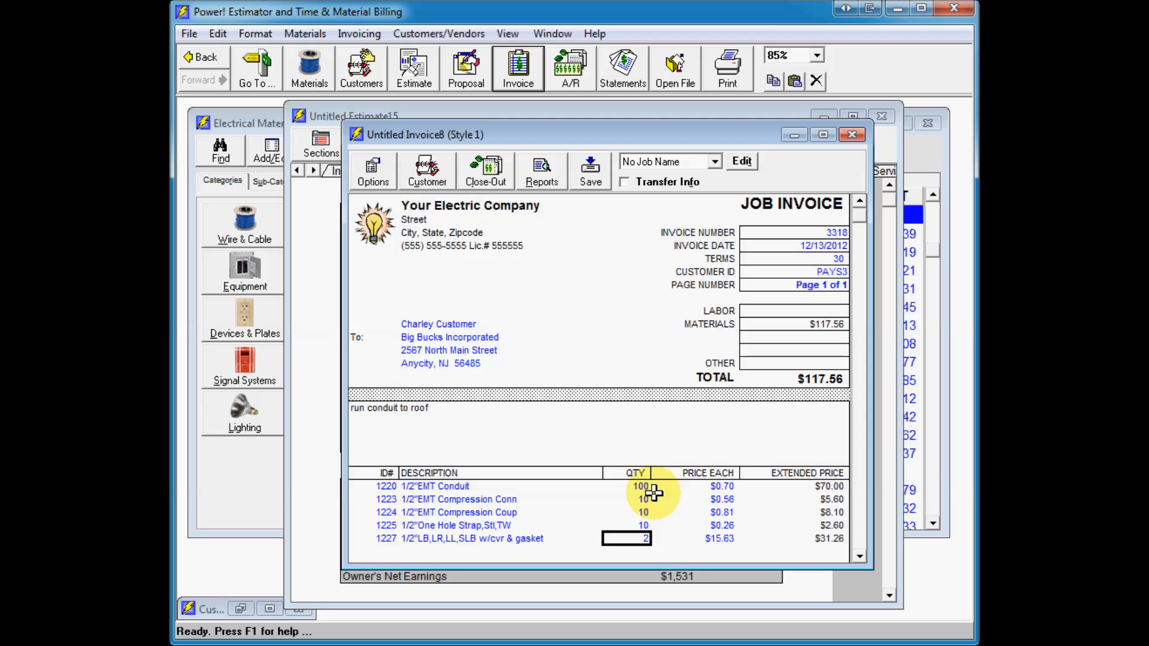
# Step: Add a labor line for a sample employee with 8 hours at a $50.00 hourly rate
pyautogui.click(859, 557)
pyautogui.click(859, 557)
pyautogui.click(859, 557)
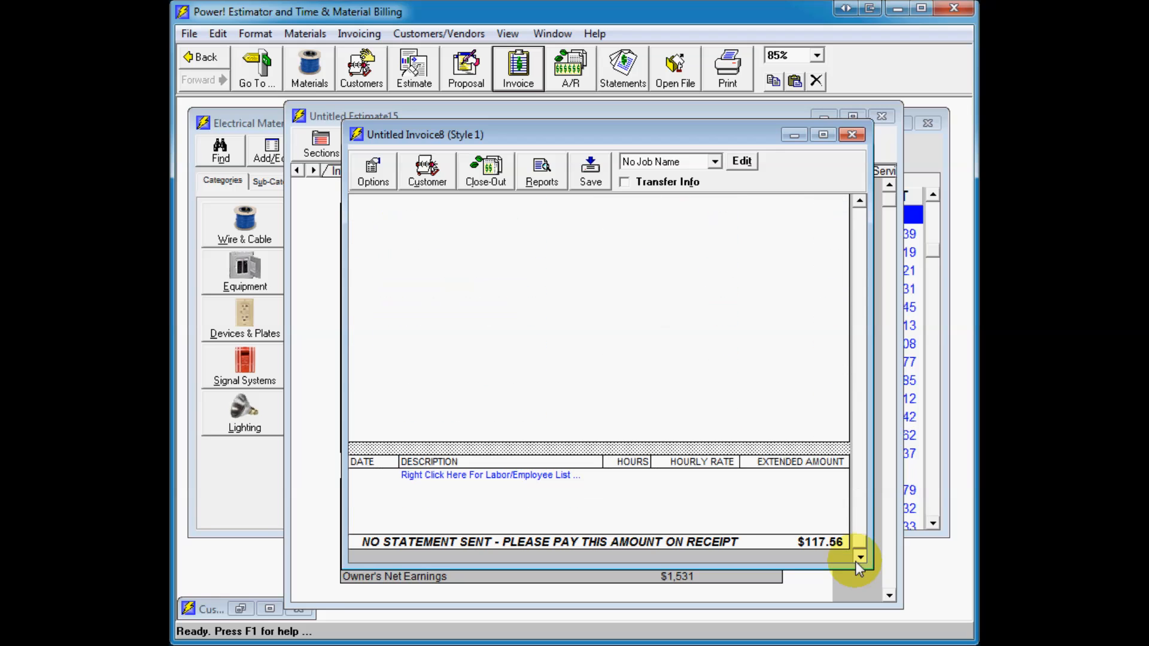
pyautogui.rightClick(488, 475)
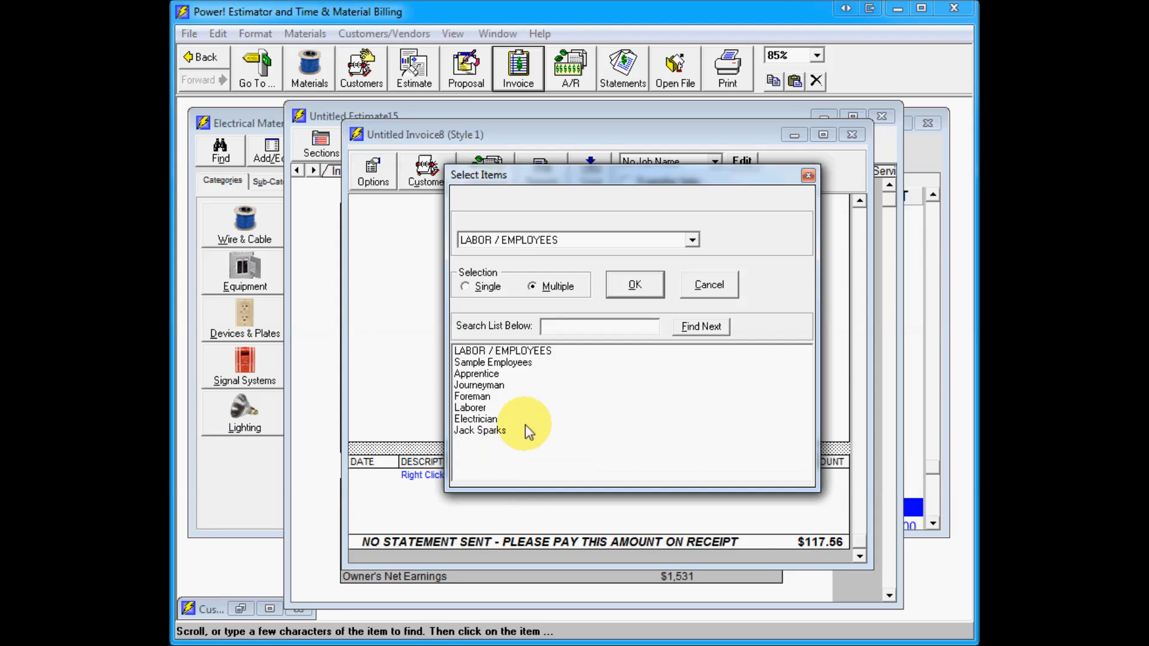
pyautogui.click(480, 431)
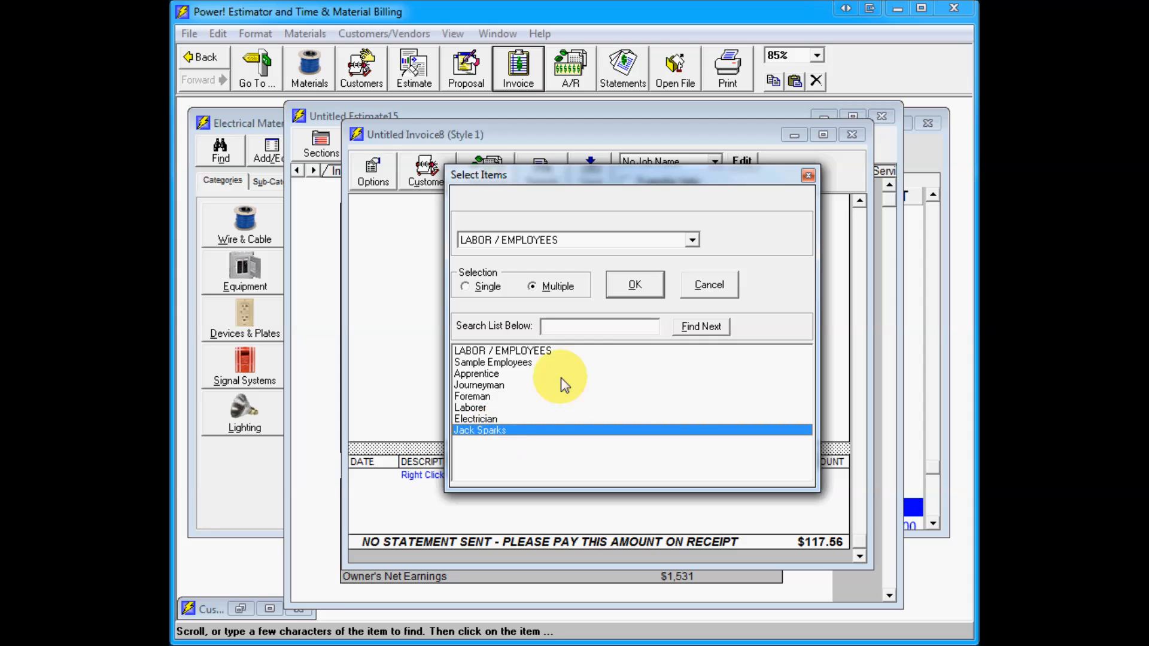
pyautogui.click(634, 286)
pyautogui.write('8')
pyautogui.press('Tab')
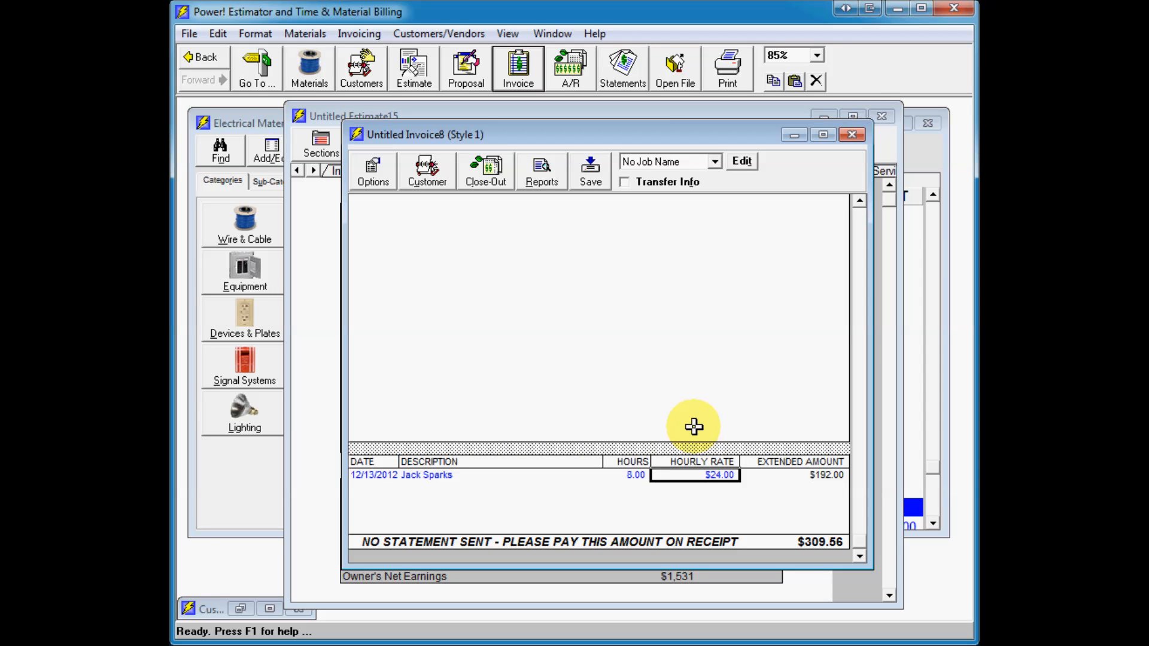
pyautogui.write('50')
pyautogui.press('Return')
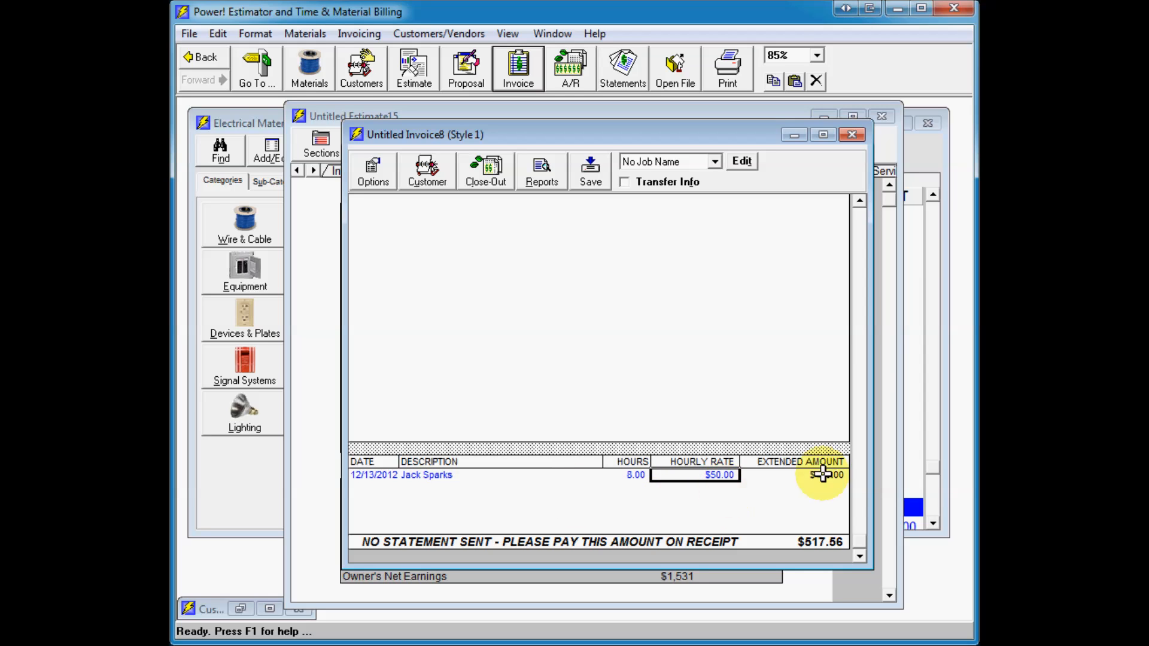
# Step: Add a custom invoice item "type in anything" with quantity 1 at $50.00
pyautogui.click(859, 234)
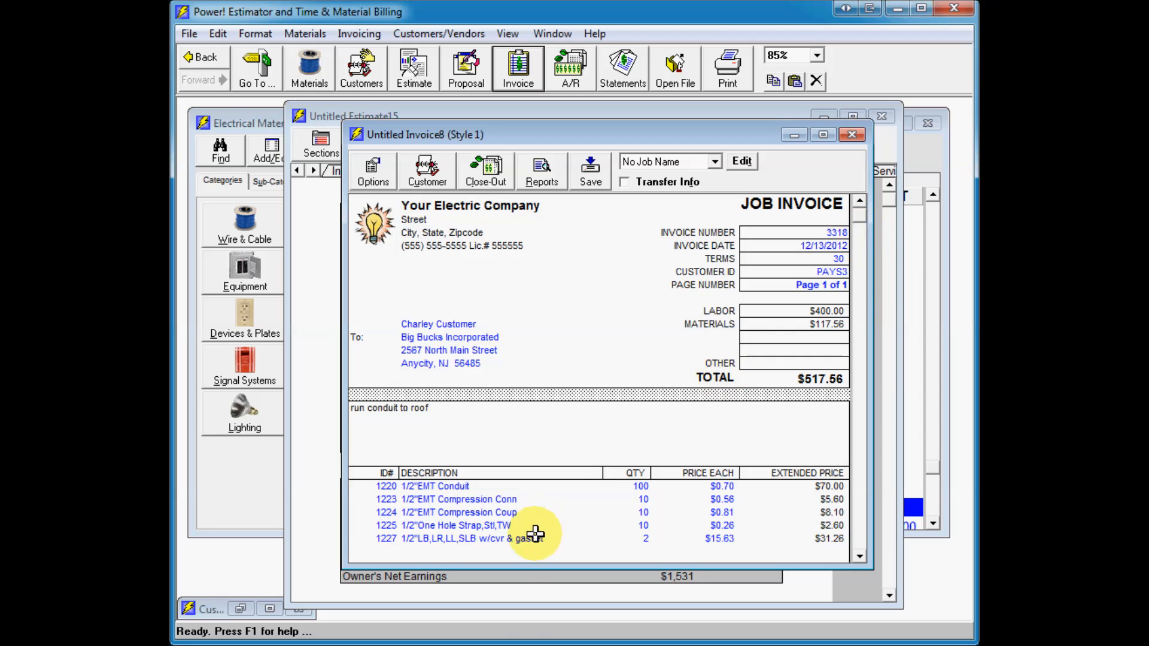
pyautogui.click(518, 552)
pyautogui.write('type in an')
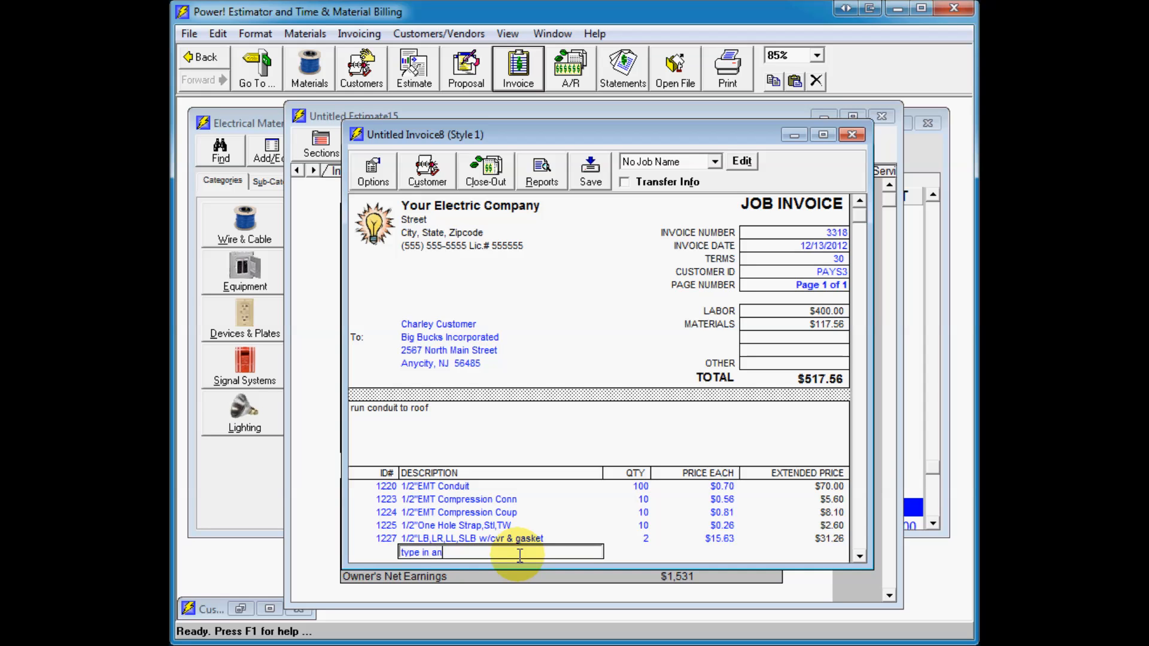
pyautogui.write('ything')
pyautogui.press('Return')
pyautogui.press('Tab')
pyautogui.write('1')
pyautogui.press('Tab')
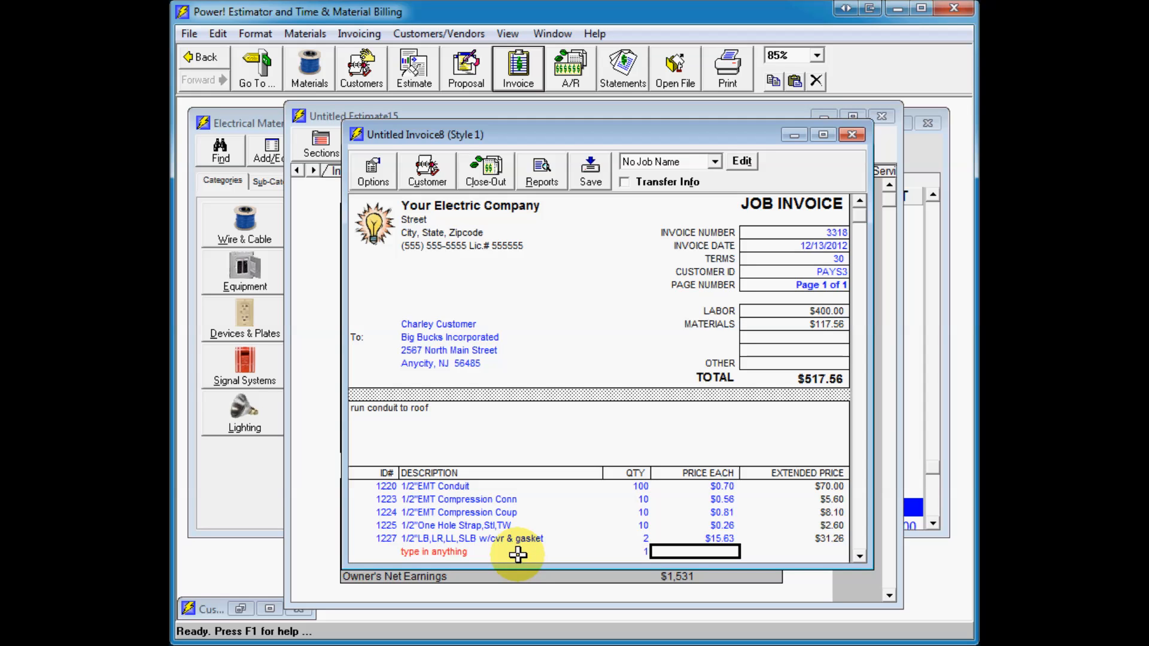
pyautogui.write('50')
pyautogui.press('Return')
# Step: Open Accounts Receivable and review the receivables list and the A/R Aging tab
pyautogui.click(501, 182)
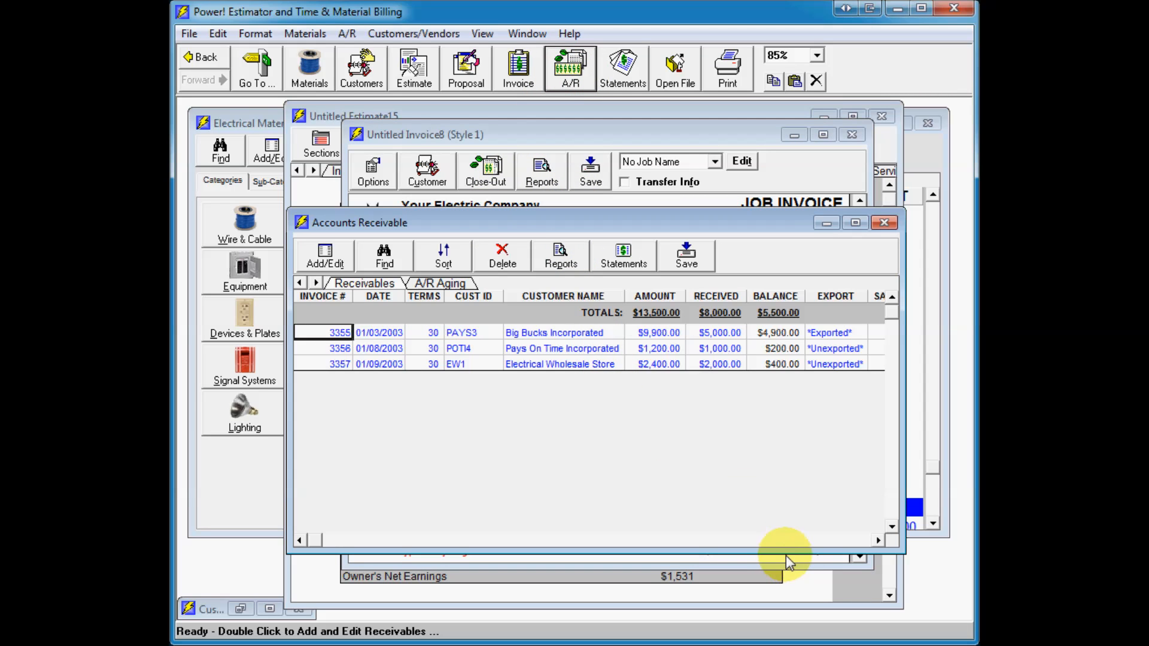
pyautogui.moveTo(788, 548); pyautogui.dragTo(806, 417)
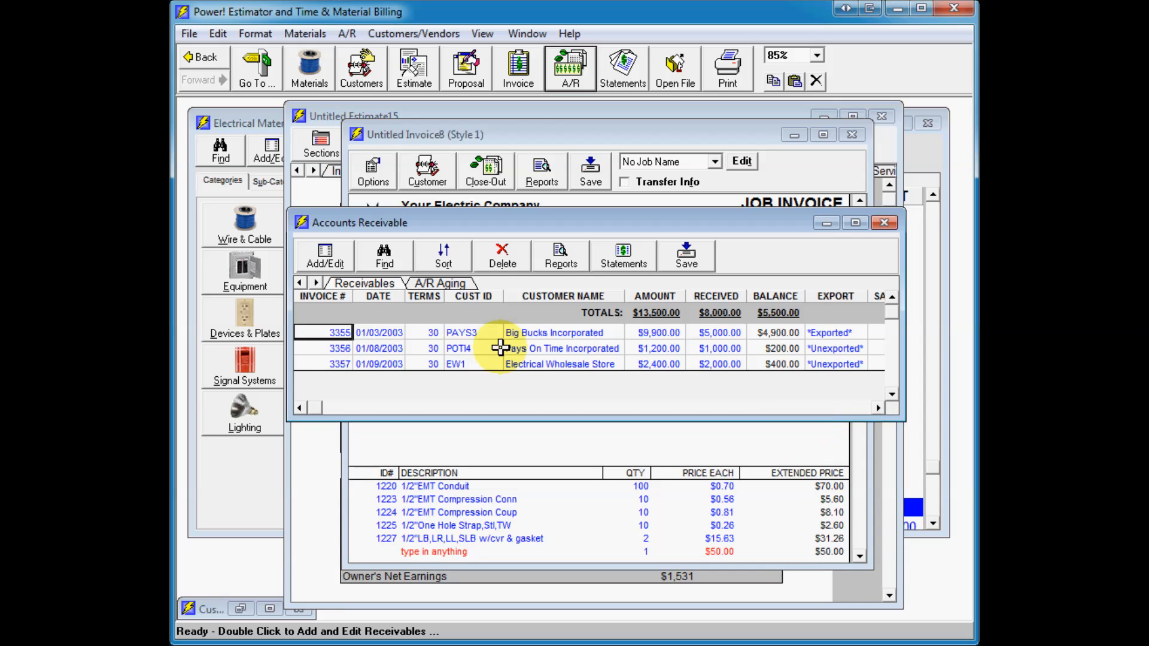
pyautogui.click(438, 285)
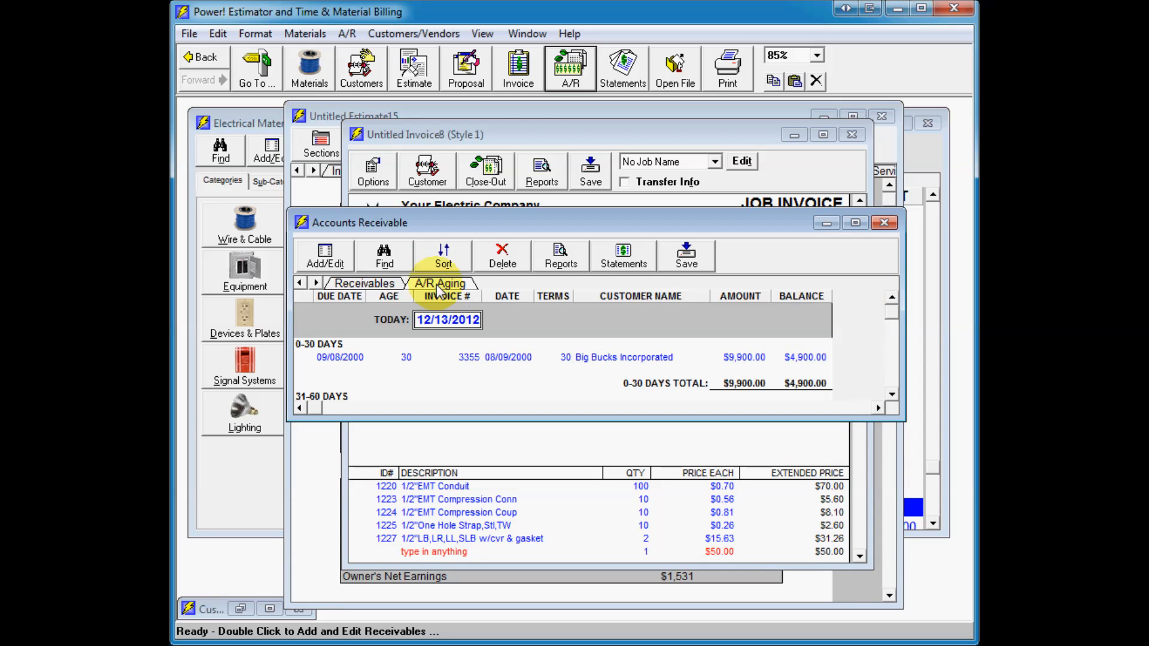
pyautogui.click(372, 283)
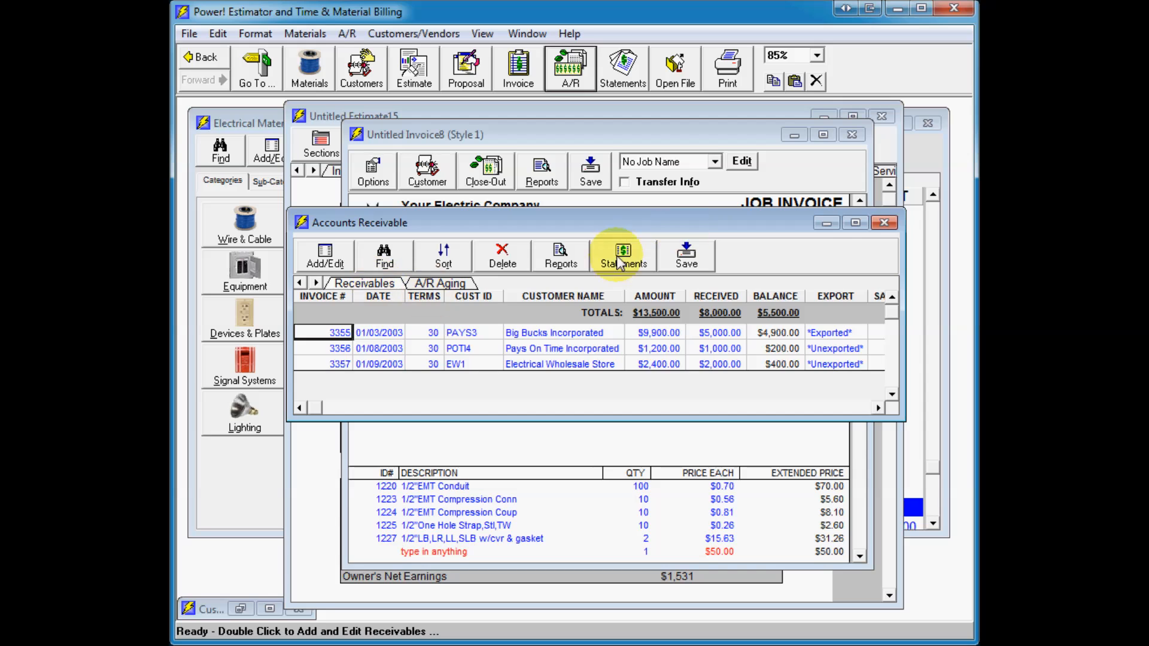
# Step: Open a receivable's detail view, close it, and minimize the Accounts Receivable window
pyautogui.click(332, 252)
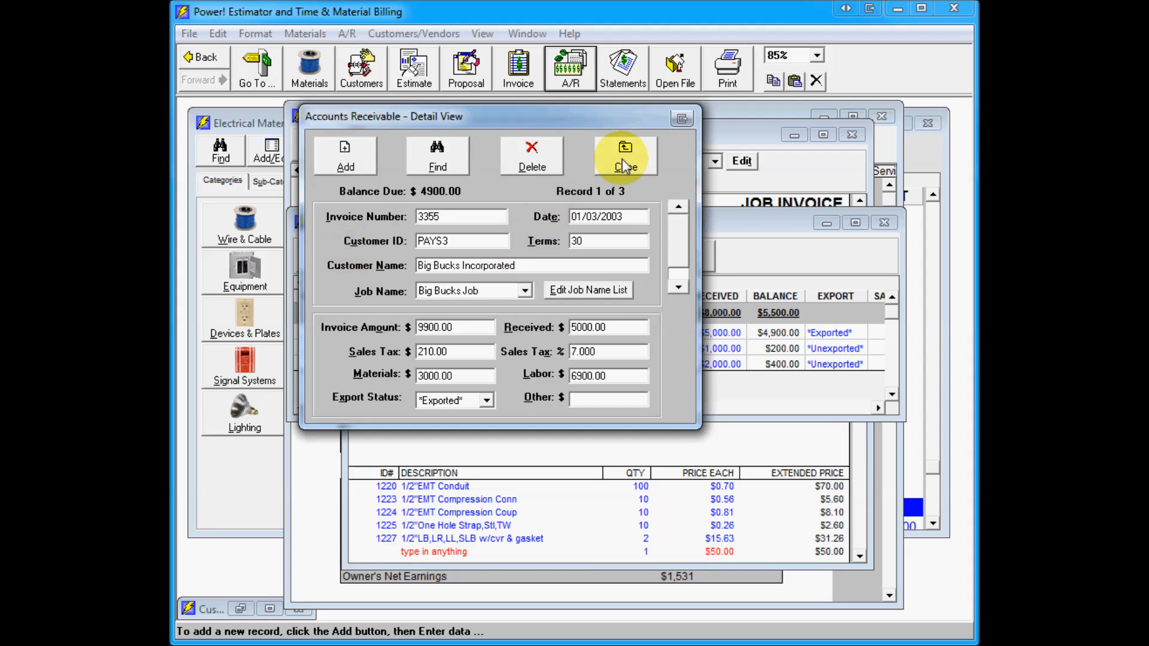
pyautogui.click(622, 159)
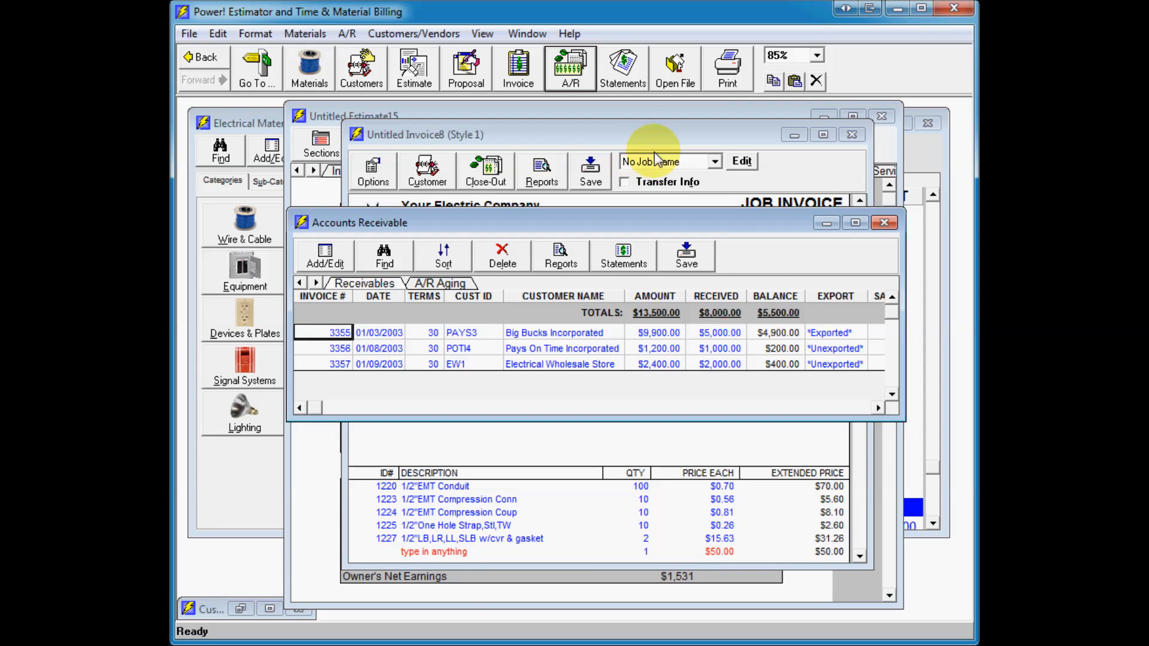
pyautogui.click(828, 223)
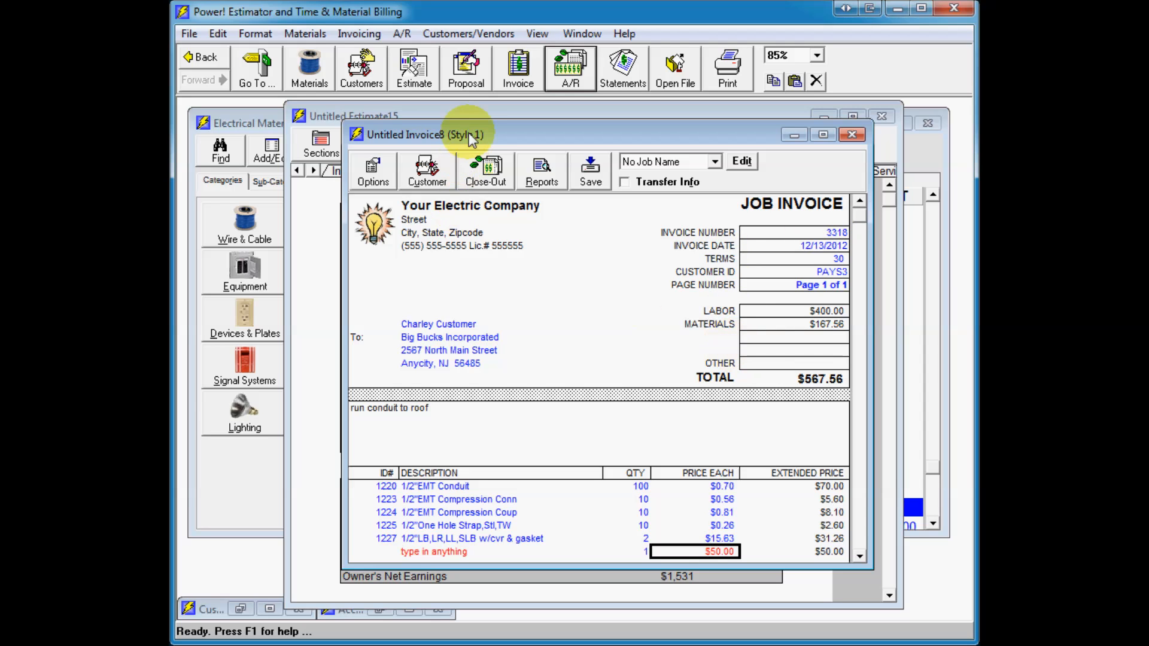
# Step: Return to the estimate and browse the parts in the electrical material database
pyautogui.click(468, 111)
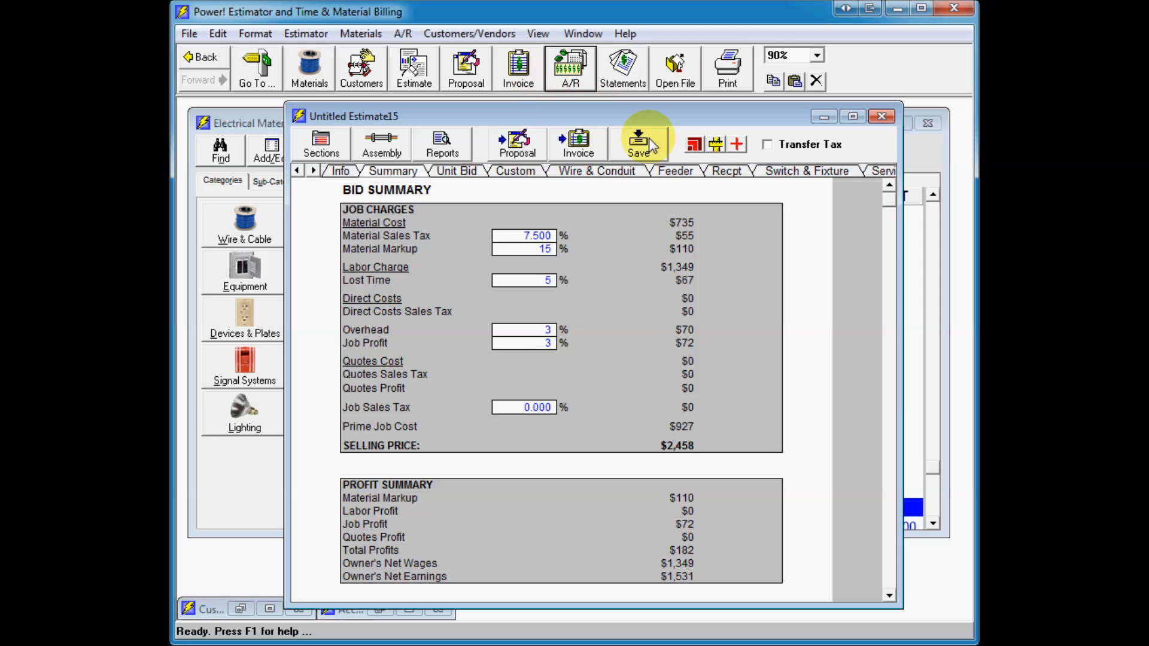
pyautogui.click(930, 158)
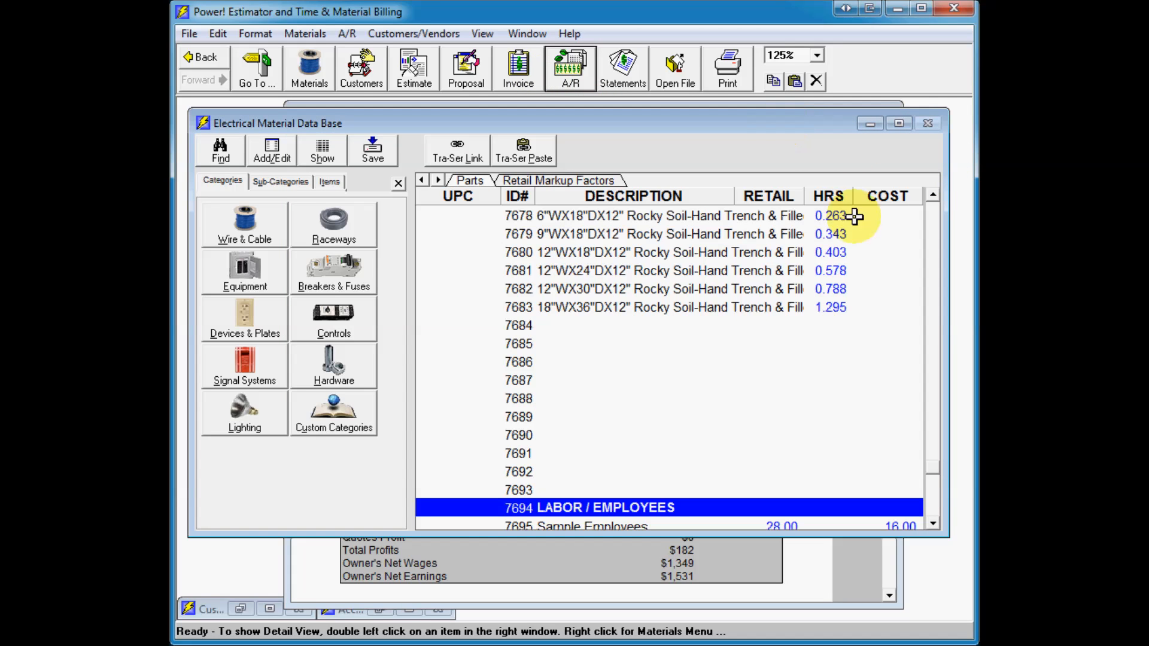
pyautogui.click(933, 239)
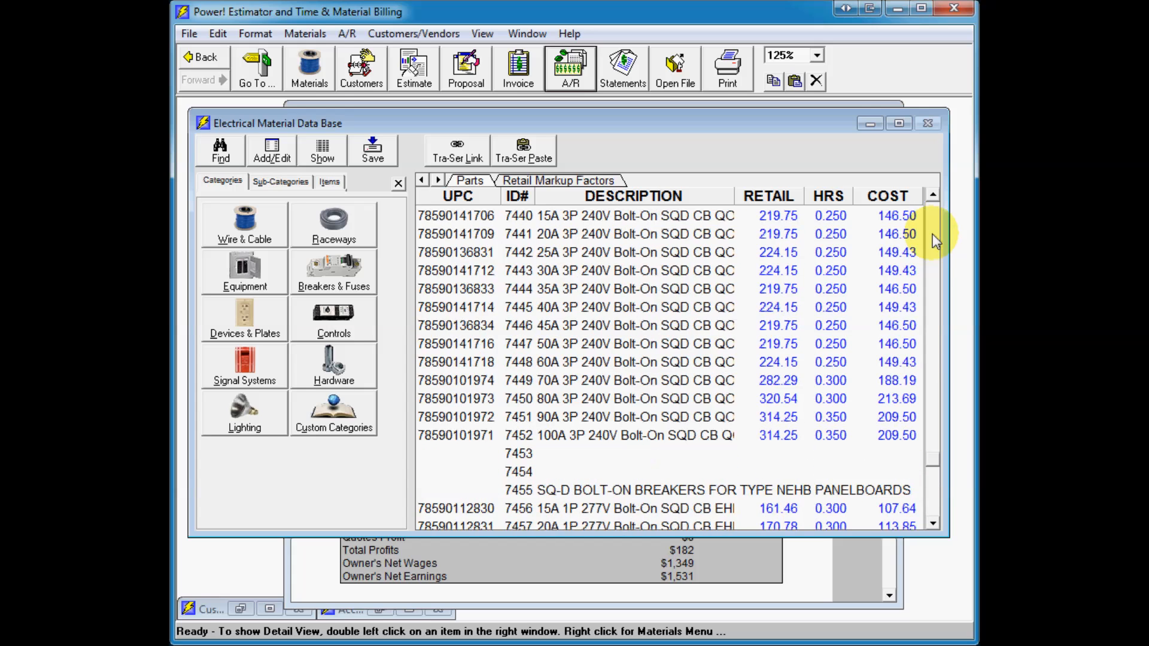
pyautogui.click(933, 234)
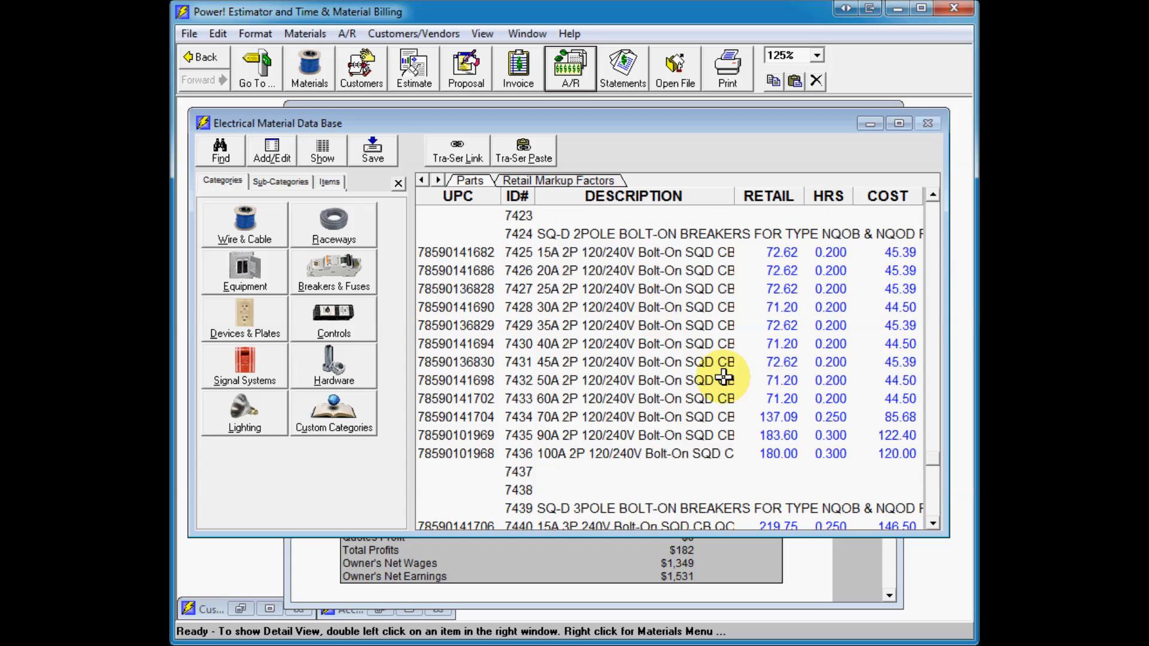
pyautogui.moveTo(933, 461); pyautogui.dragTo(937, 238)
pyautogui.click(930, 218)
pyautogui.click(930, 217)
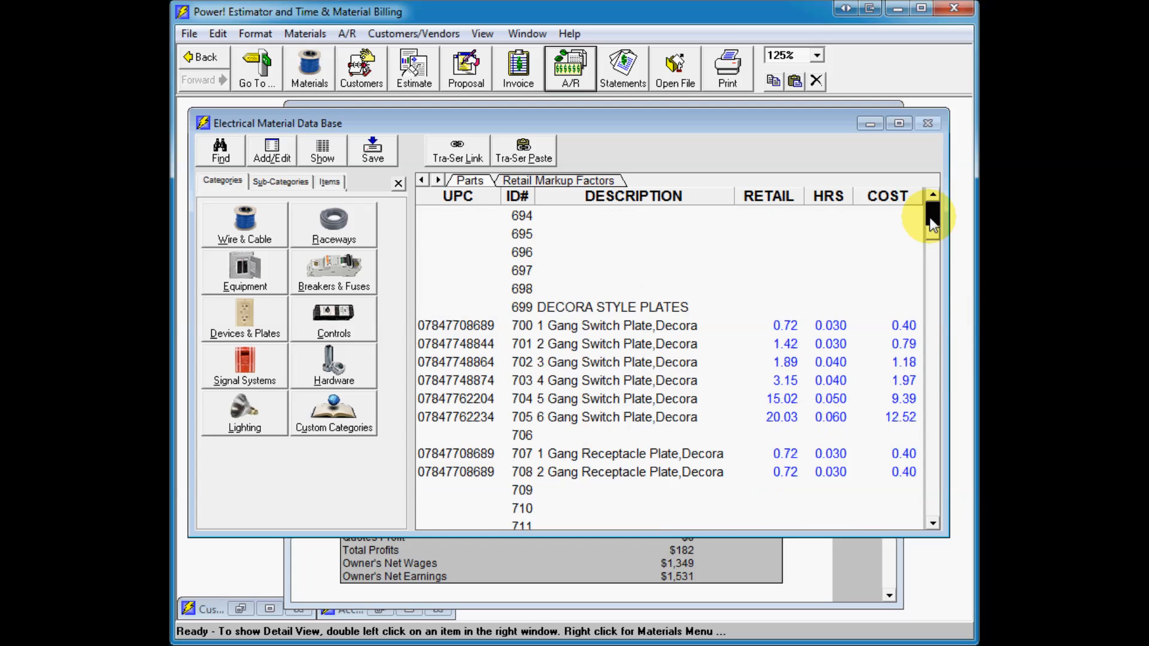
pyautogui.click(930, 217)
pyautogui.click(930, 218)
pyautogui.click(552, 291)
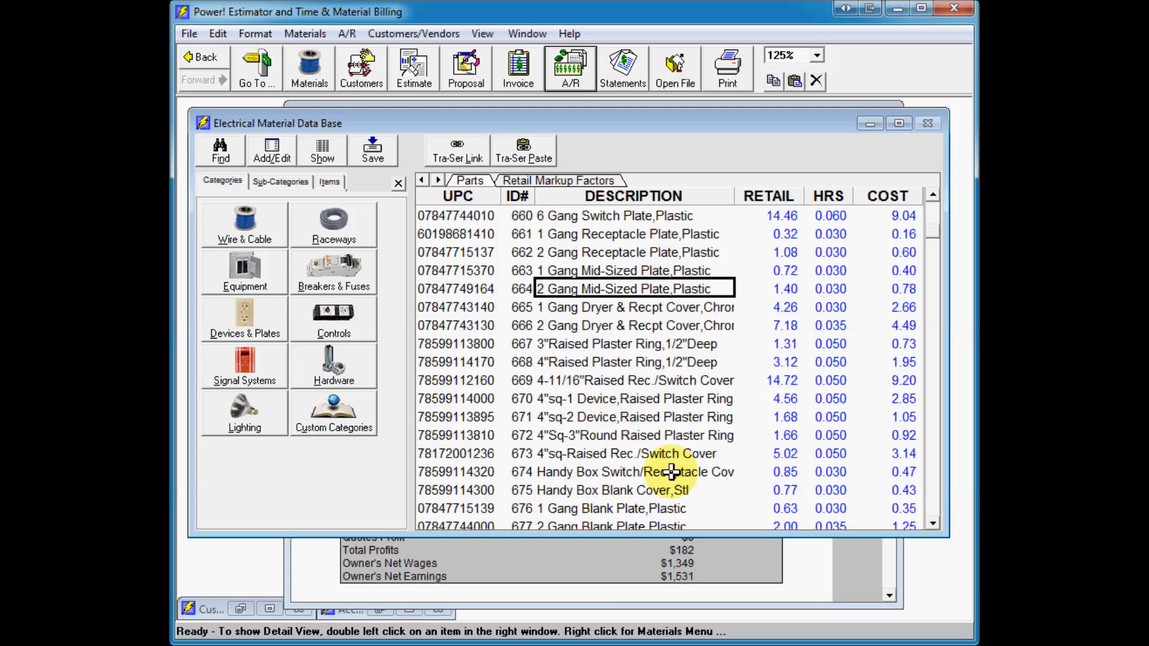